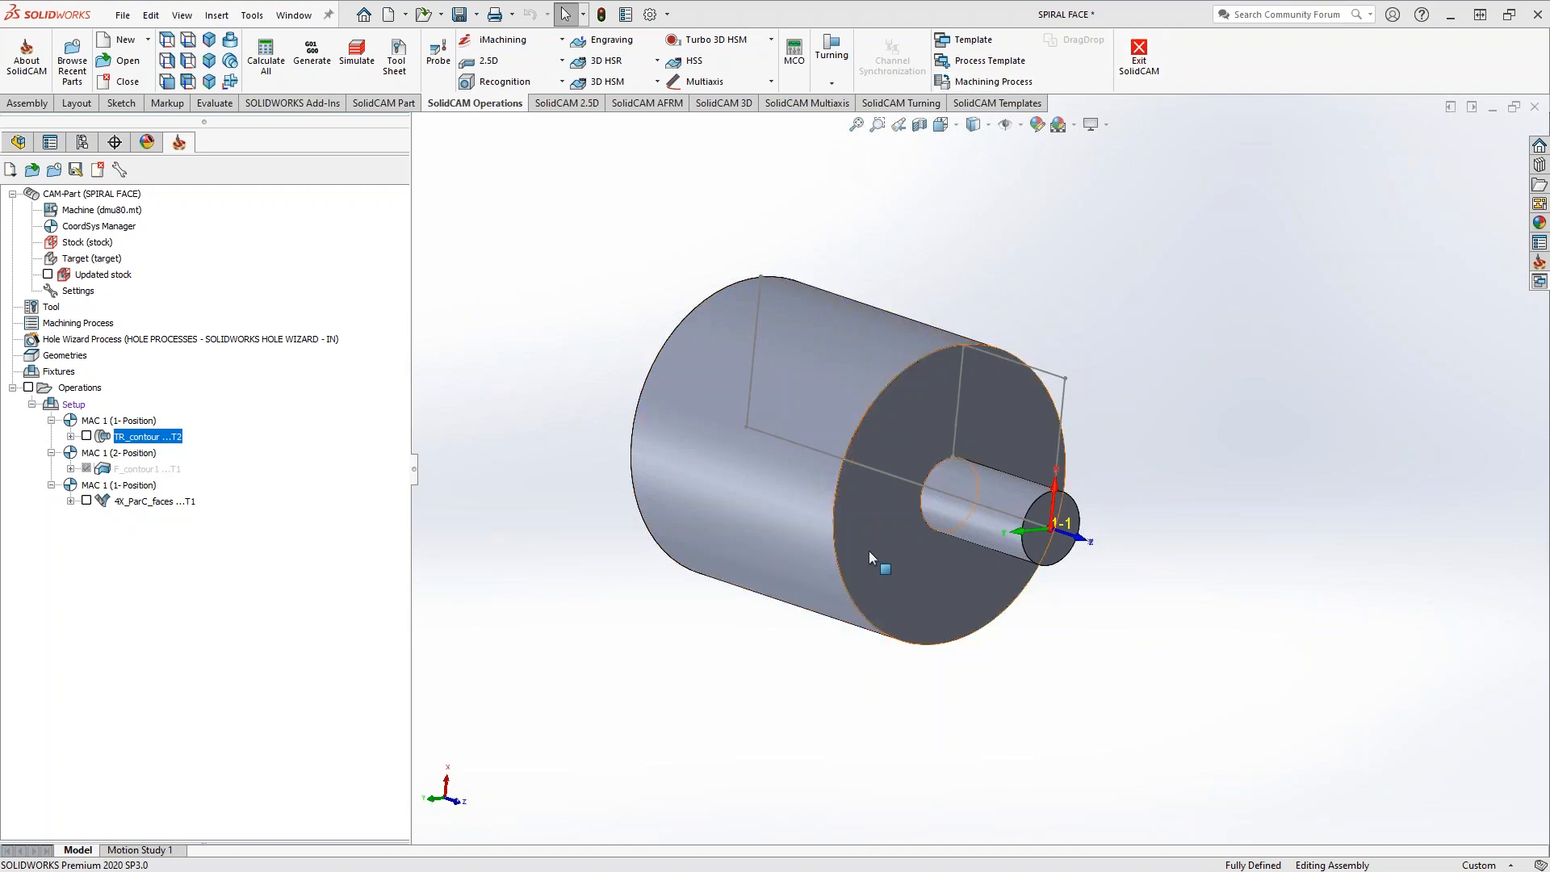
# Inspect the 0.25 inch end mill in the part tool table and its mounting on the machine spindle
pyautogui.moveTo(904, 475); pyautogui.dragTo(908, 410, button='middle')
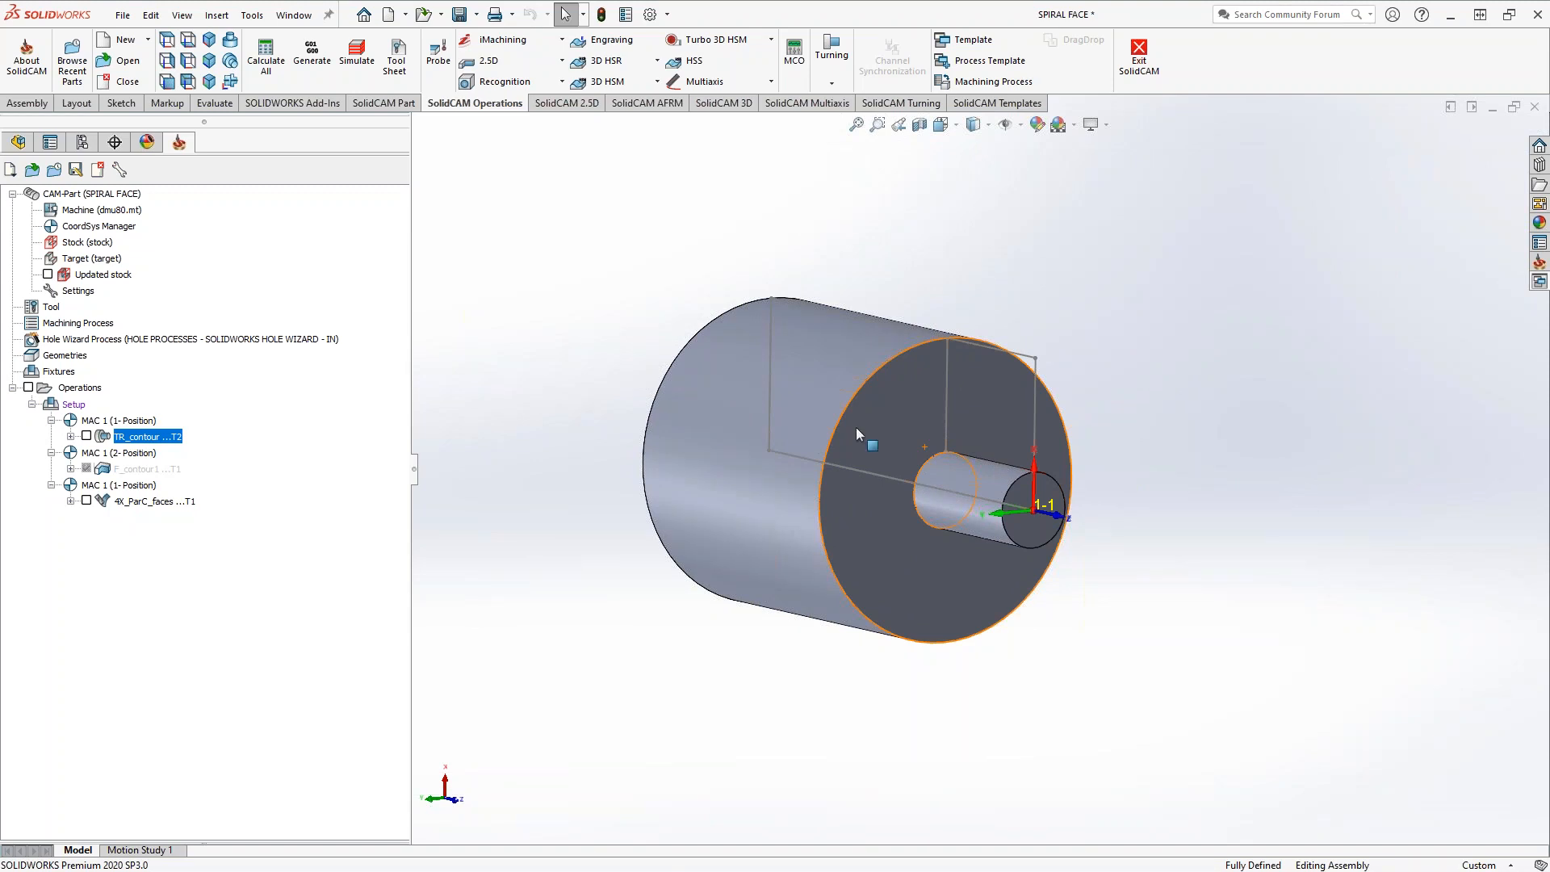
pyautogui.click(51, 307)
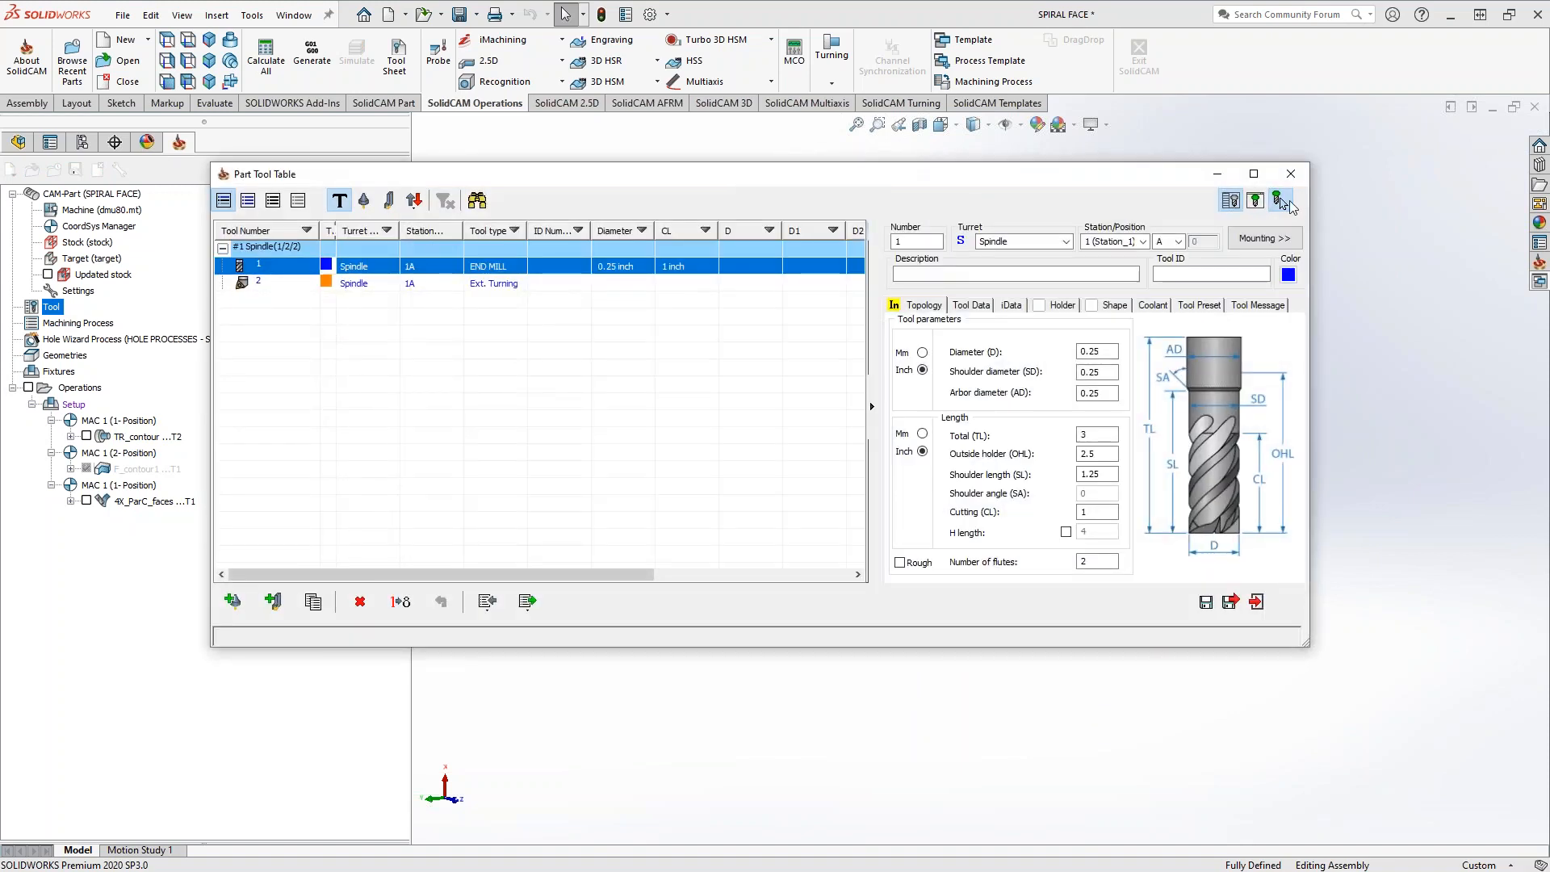
pyautogui.moveTo(1186, 174); pyautogui.dragTo(394, 291)
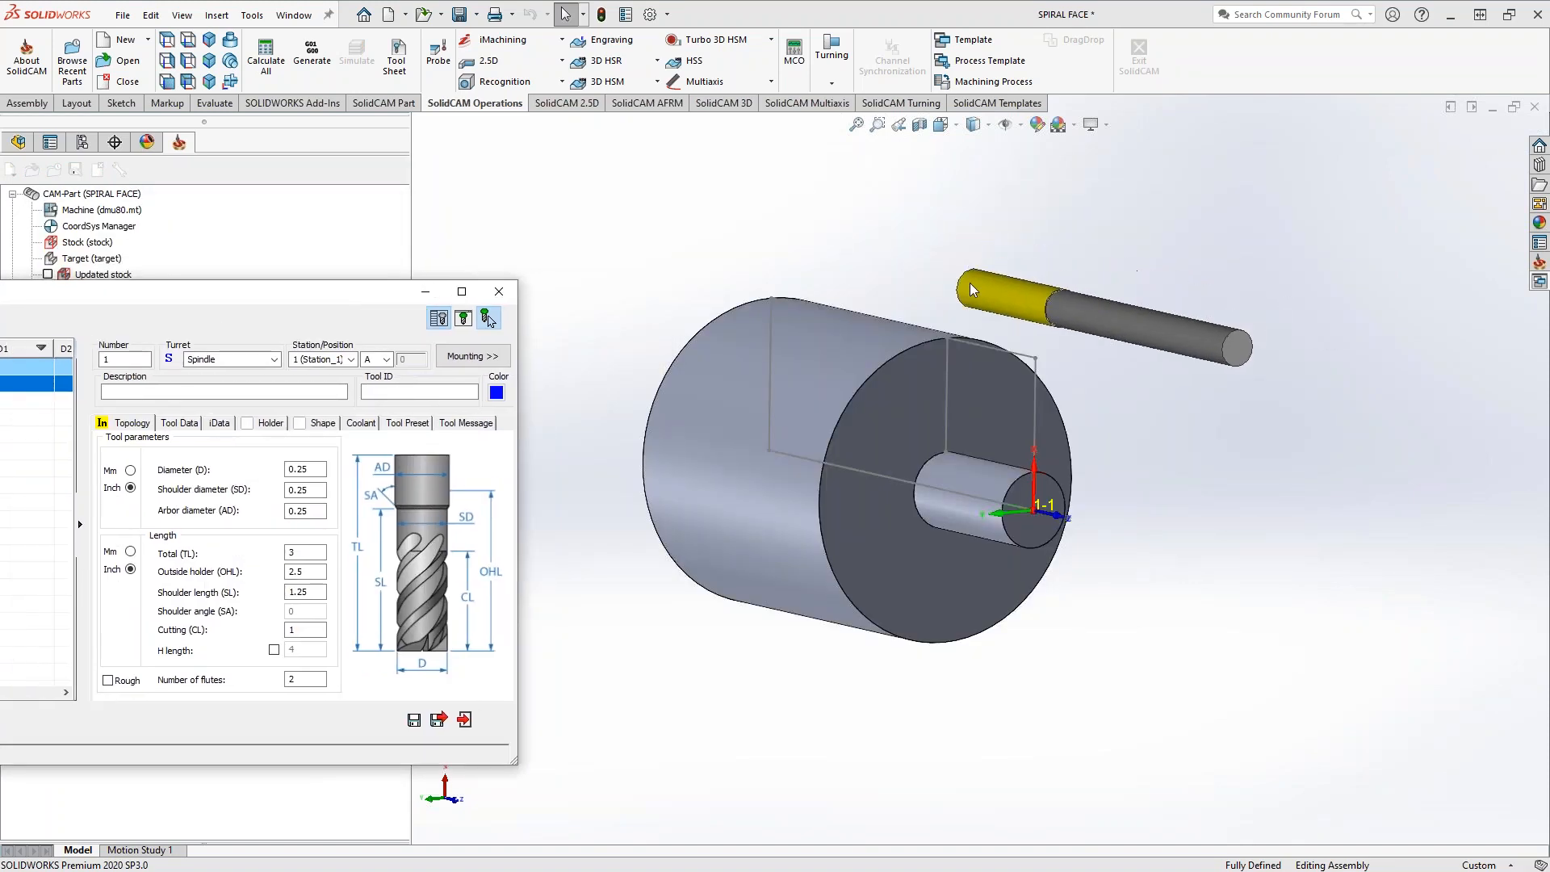
pyautogui.click(484, 359)
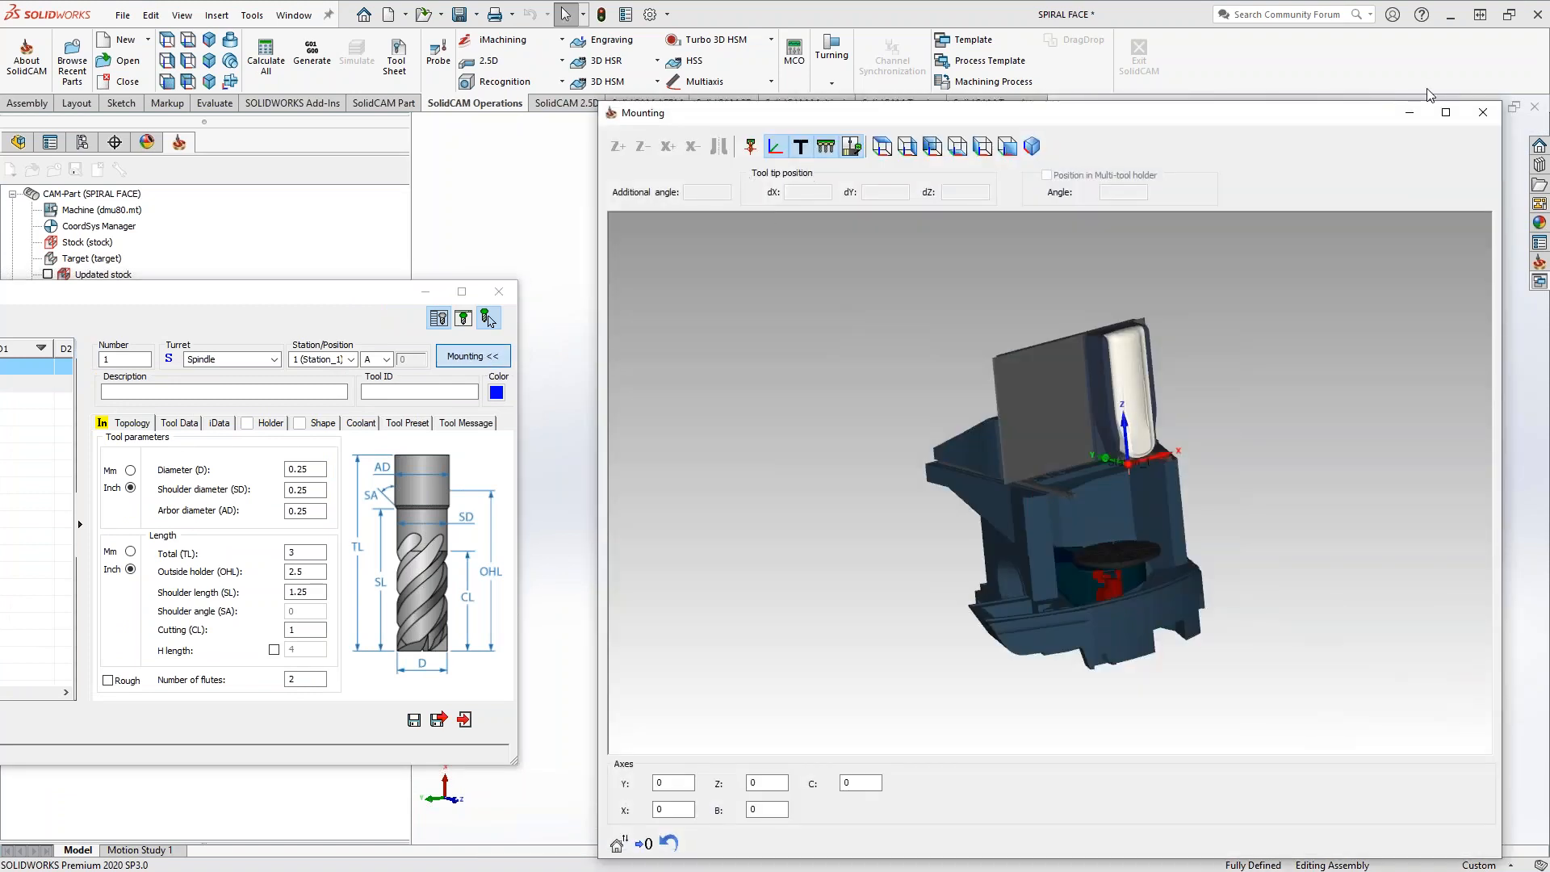
pyautogui.click(1483, 112)
pyautogui.click(465, 720)
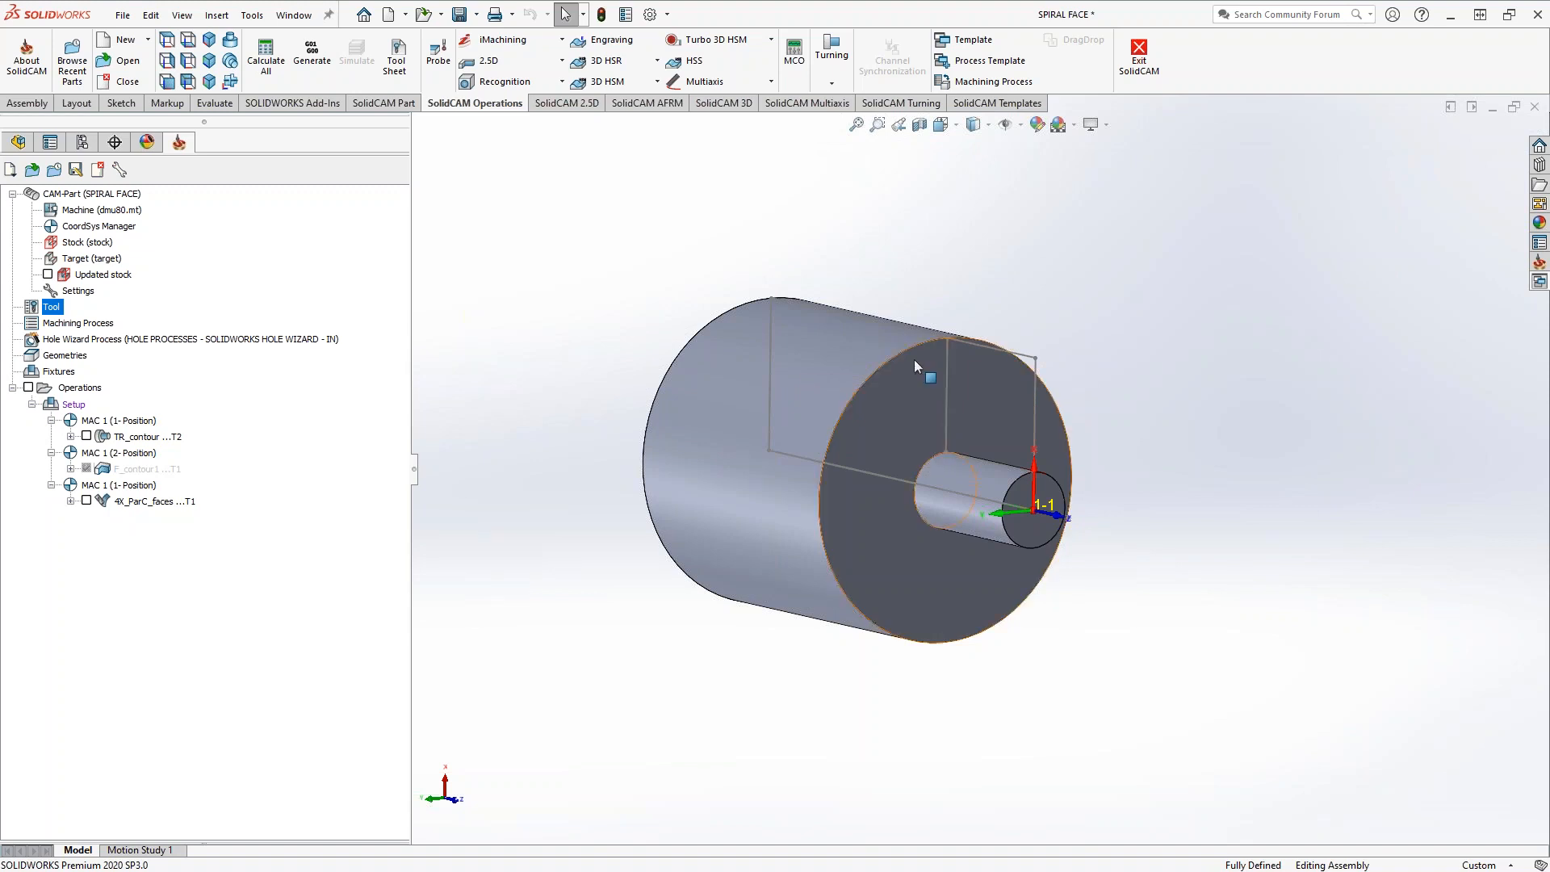
# Preview the TR_contour turning toolpath on the part and hide it again
pyautogui.moveTo(904, 434); pyautogui.dragTo(1001, 445, button='middle')
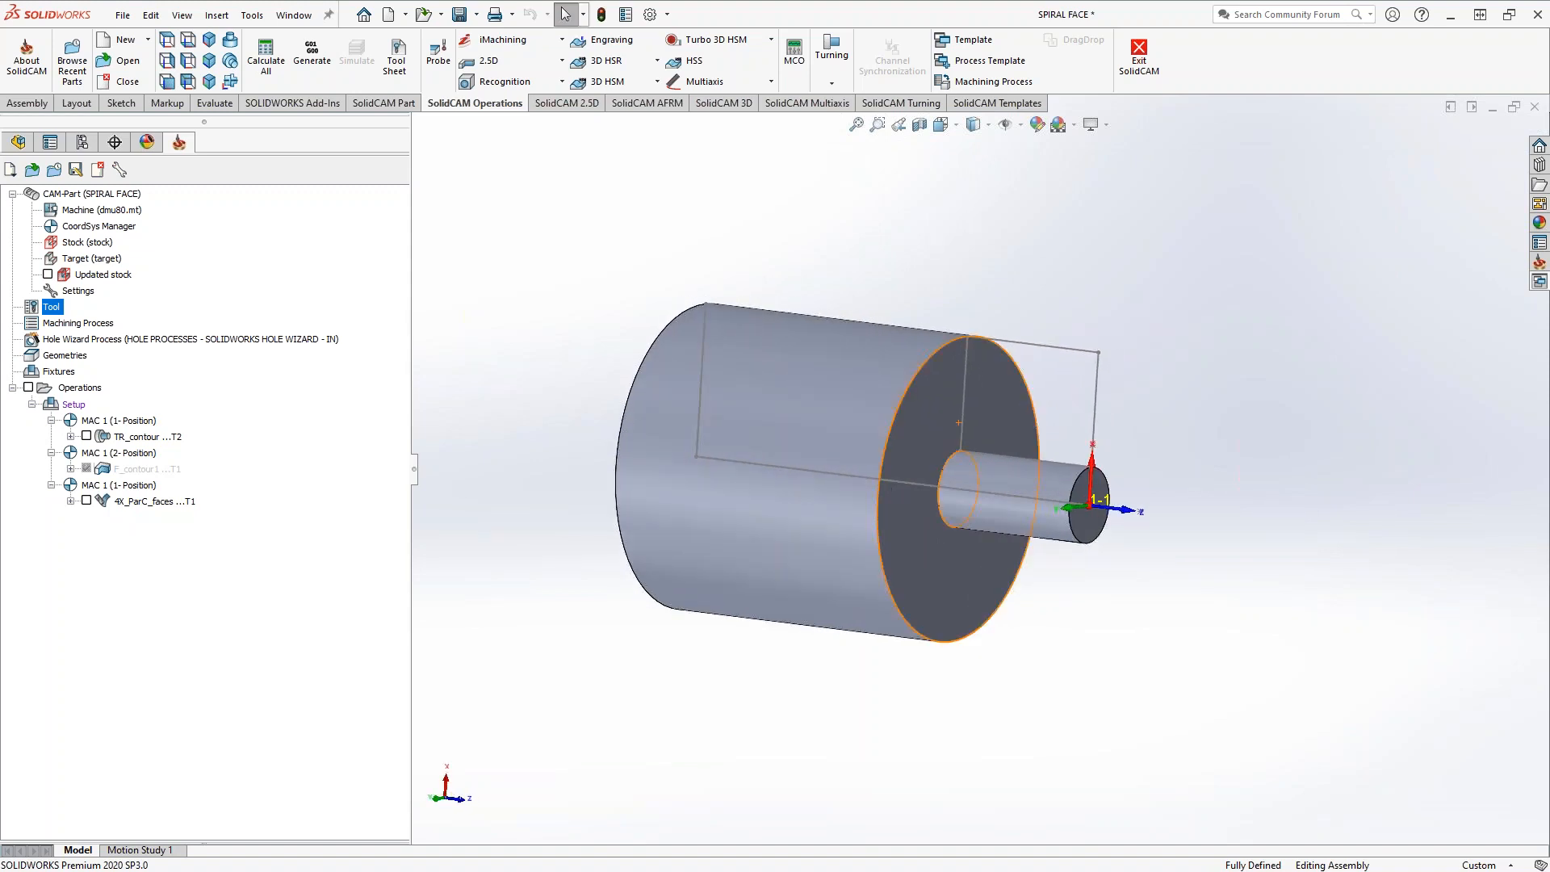
pyautogui.moveTo(973, 432); pyautogui.dragTo(938, 467, button='middle')
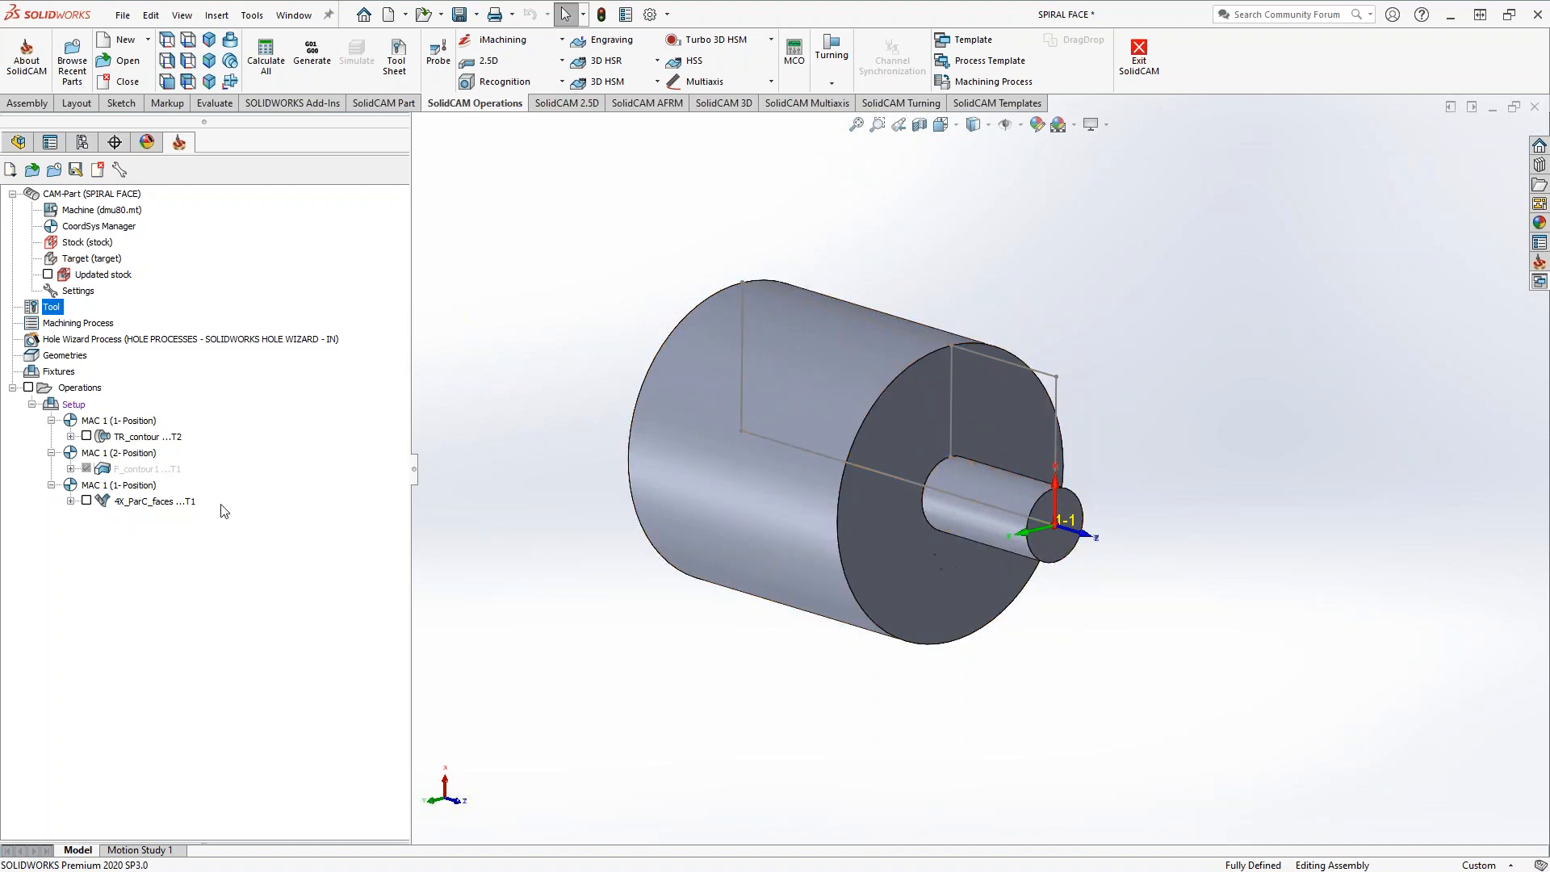
pyautogui.click(86, 436)
pyautogui.moveTo(801, 540); pyautogui.dragTo(956, 425, button='middle')
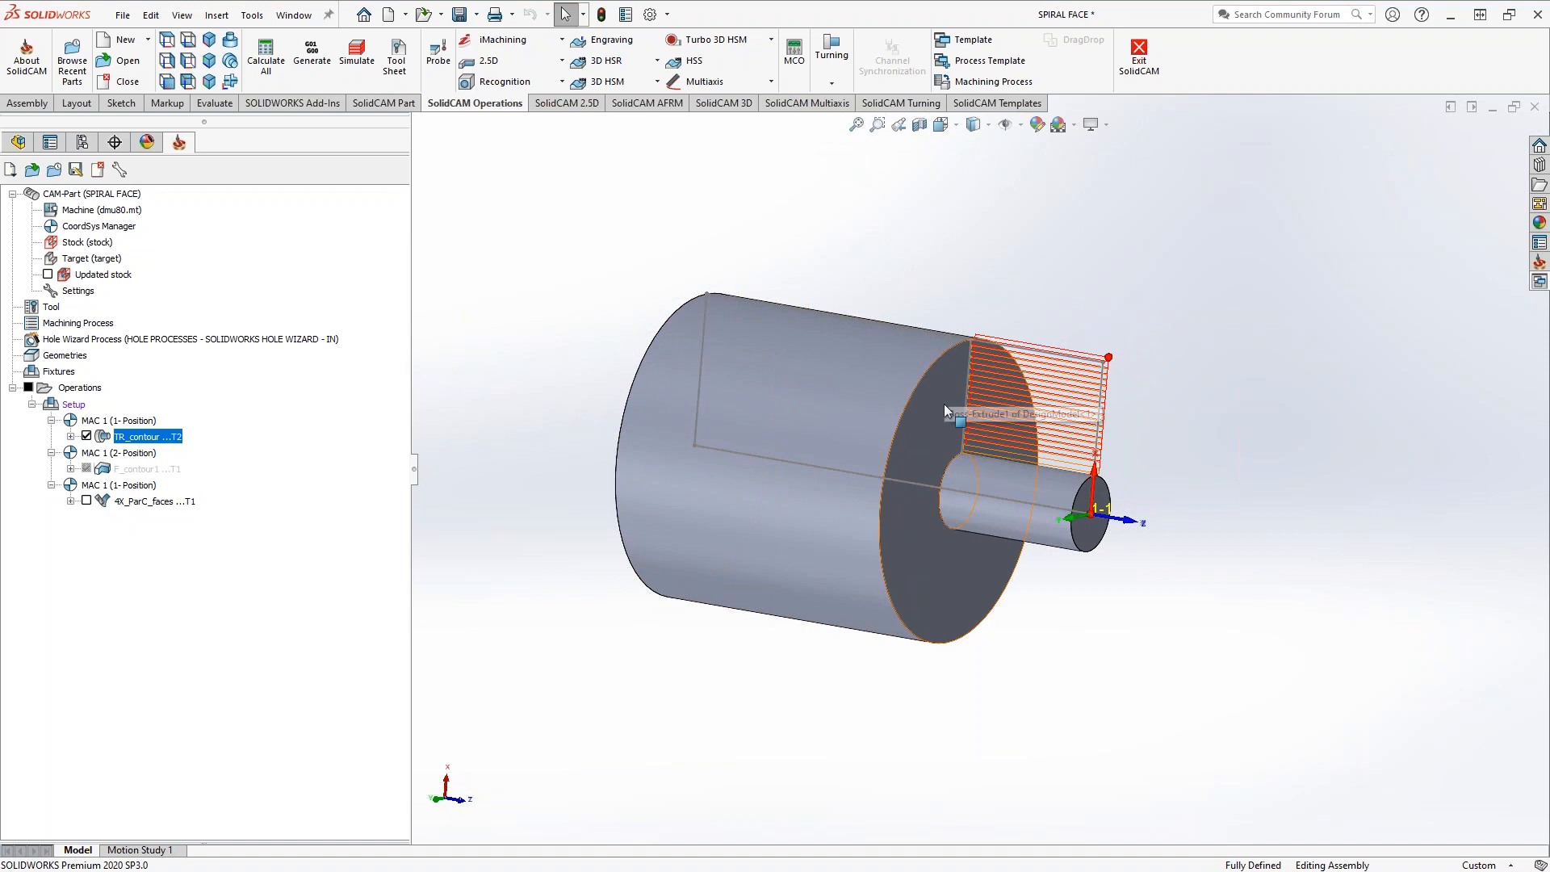
pyautogui.click(86, 438)
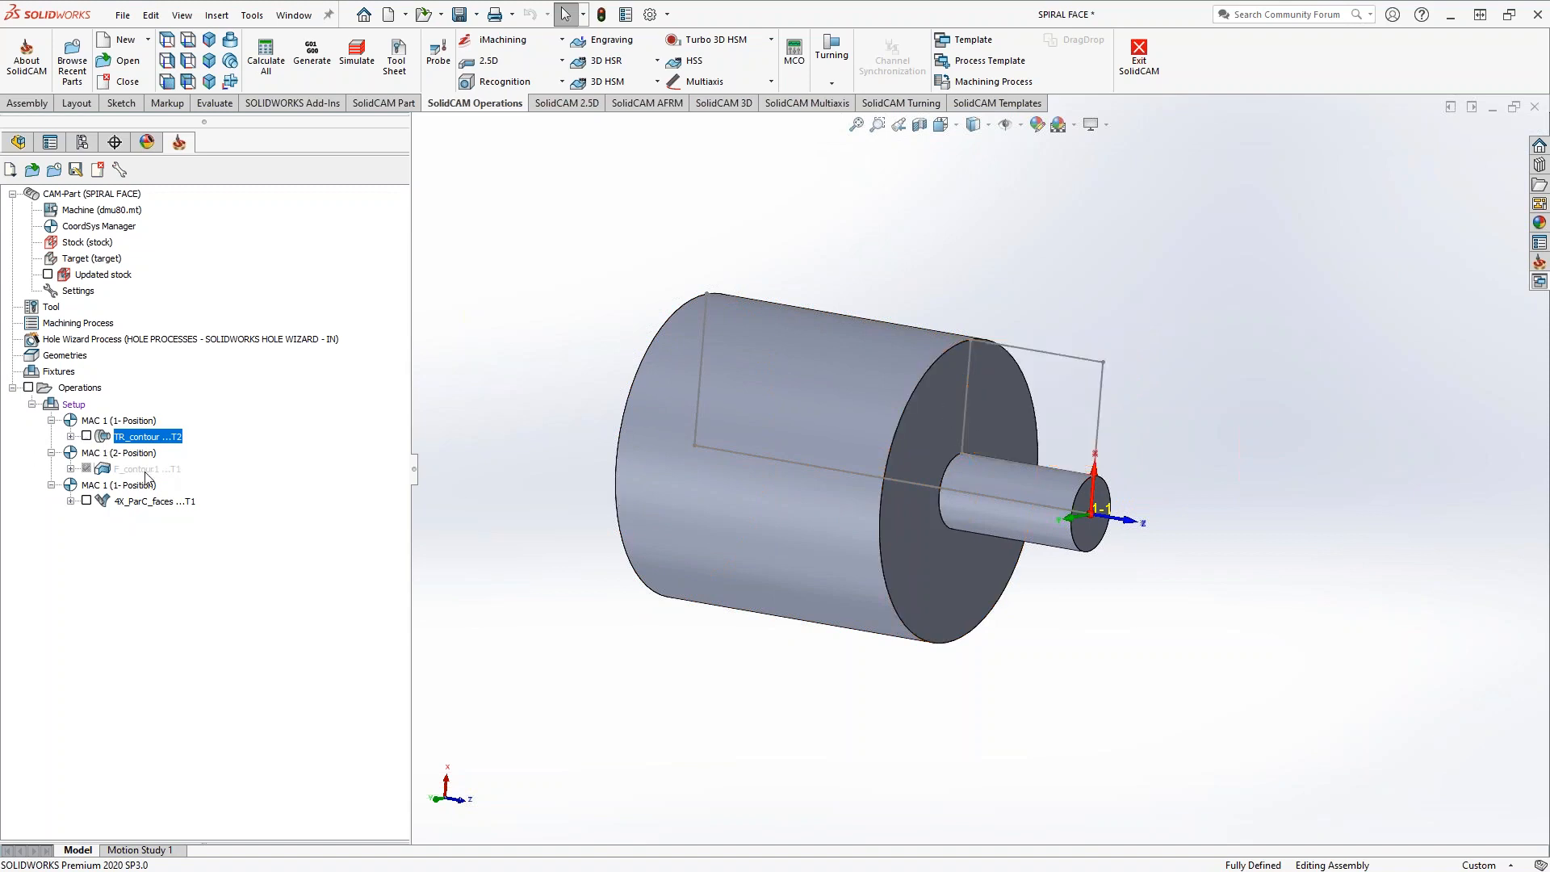
# Unsuppress the F_contour1 profile operation and display its toolpath on the front face
pyautogui.rightClick(149, 472)
pyautogui.click(244, 823)
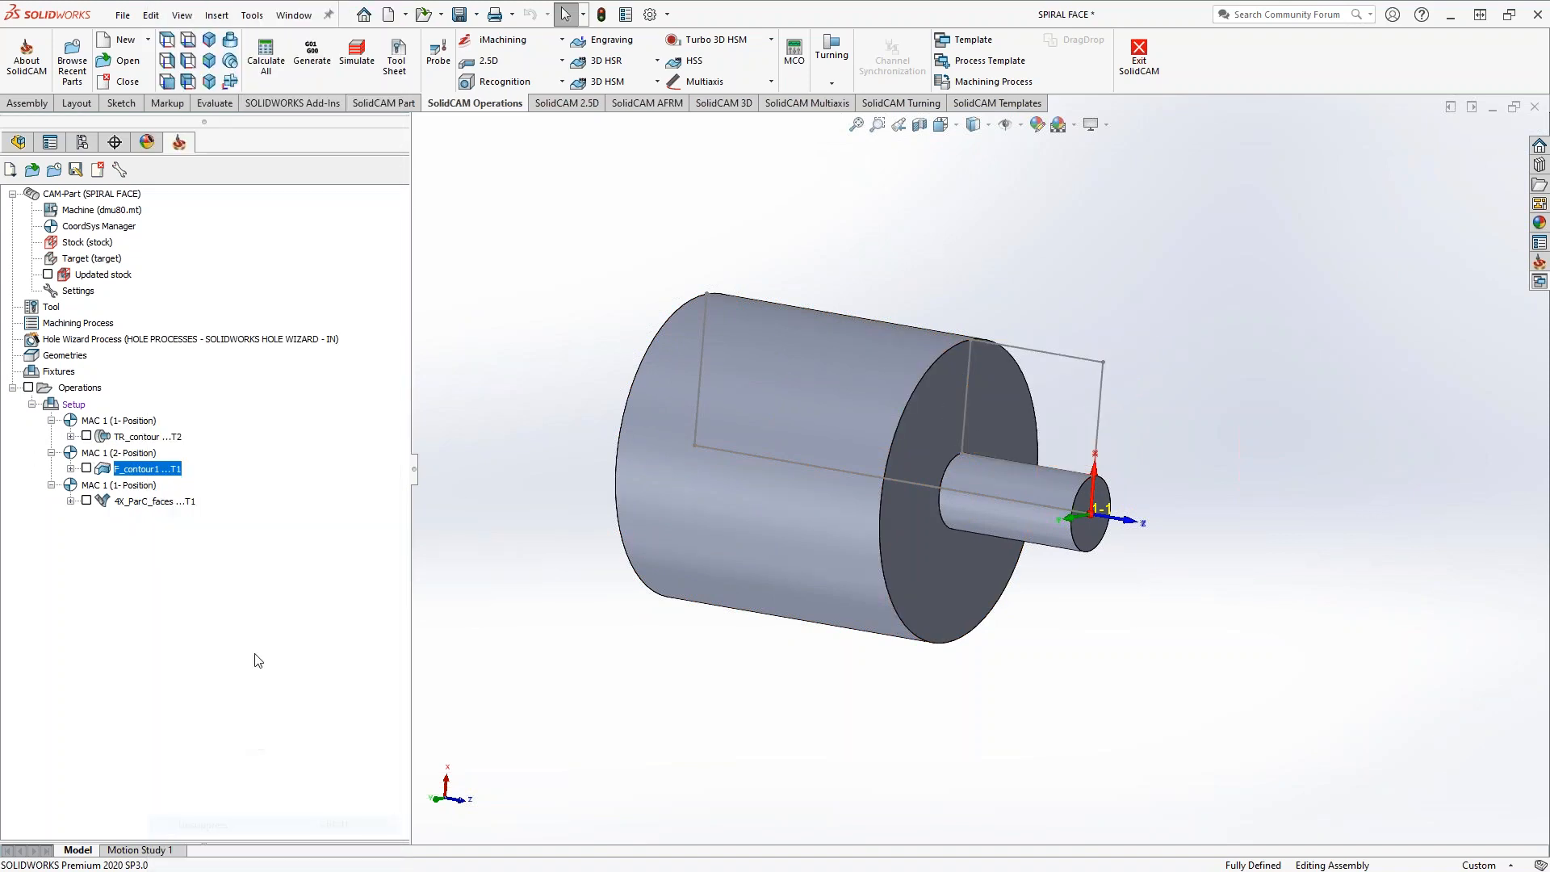
pyautogui.click(86, 468)
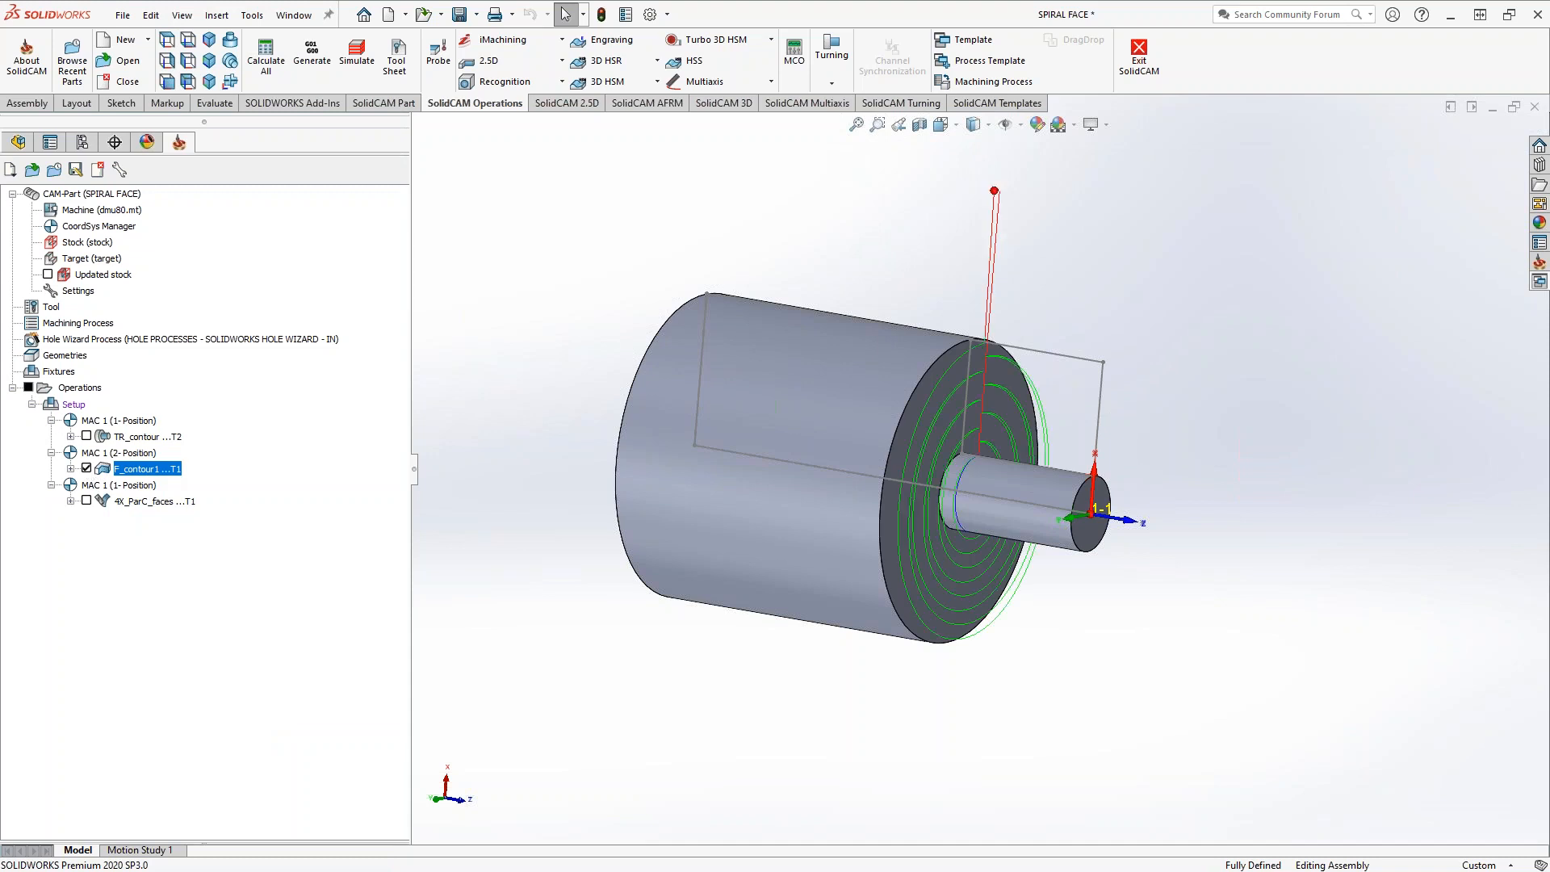
# Set the F_contour1 operation's depth type to Constant, then save, calculate and inspect the toolpath
pyautogui.doubleClick(141, 470)
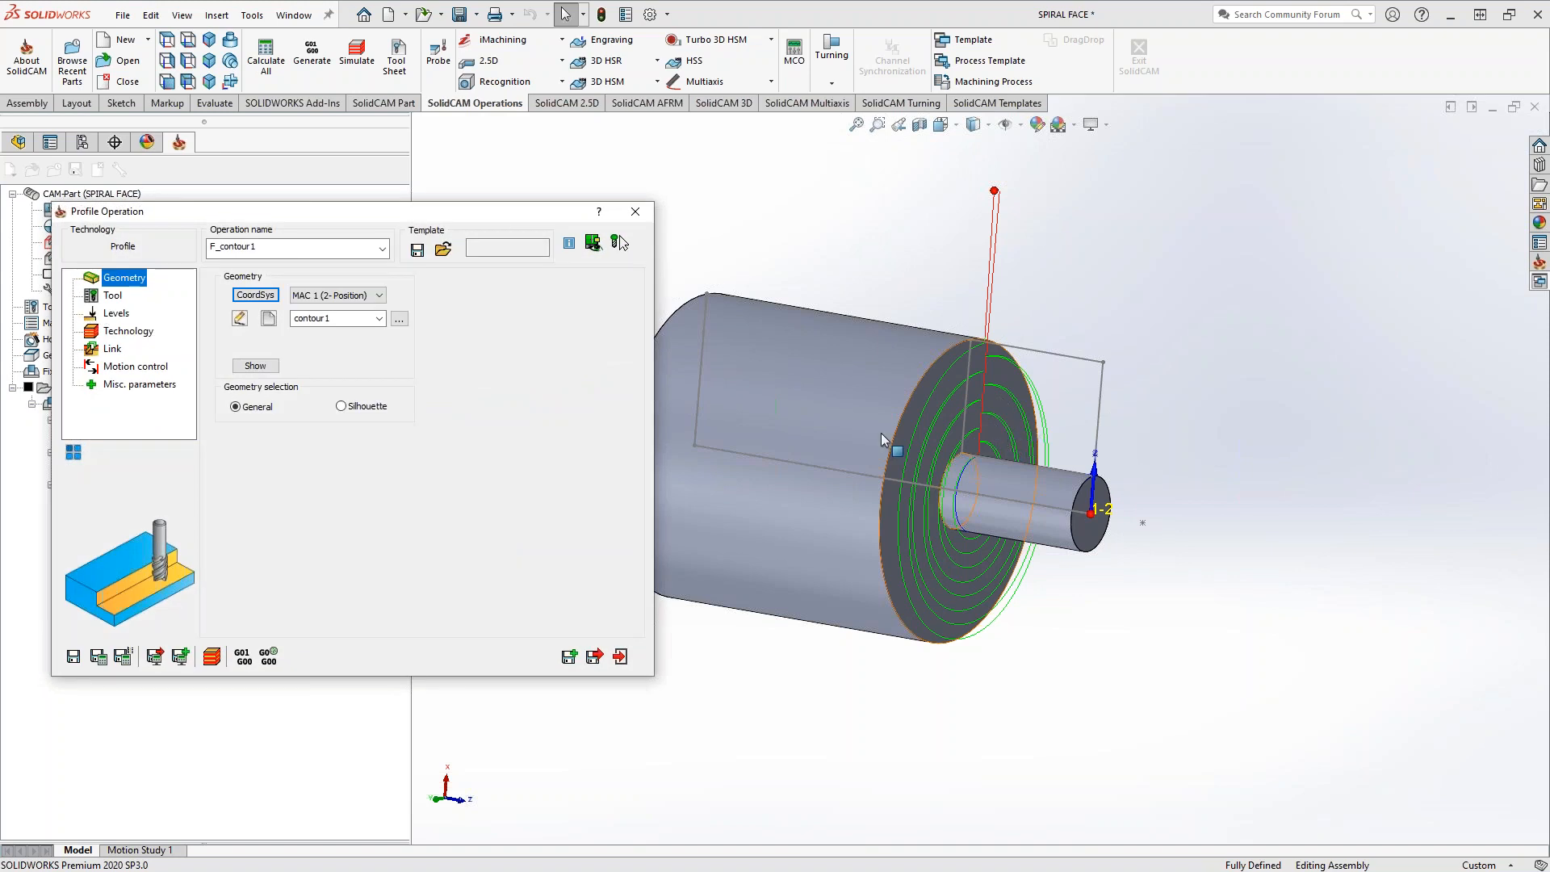
pyautogui.click(118, 331)
pyautogui.click(282, 446)
pyautogui.click(274, 487)
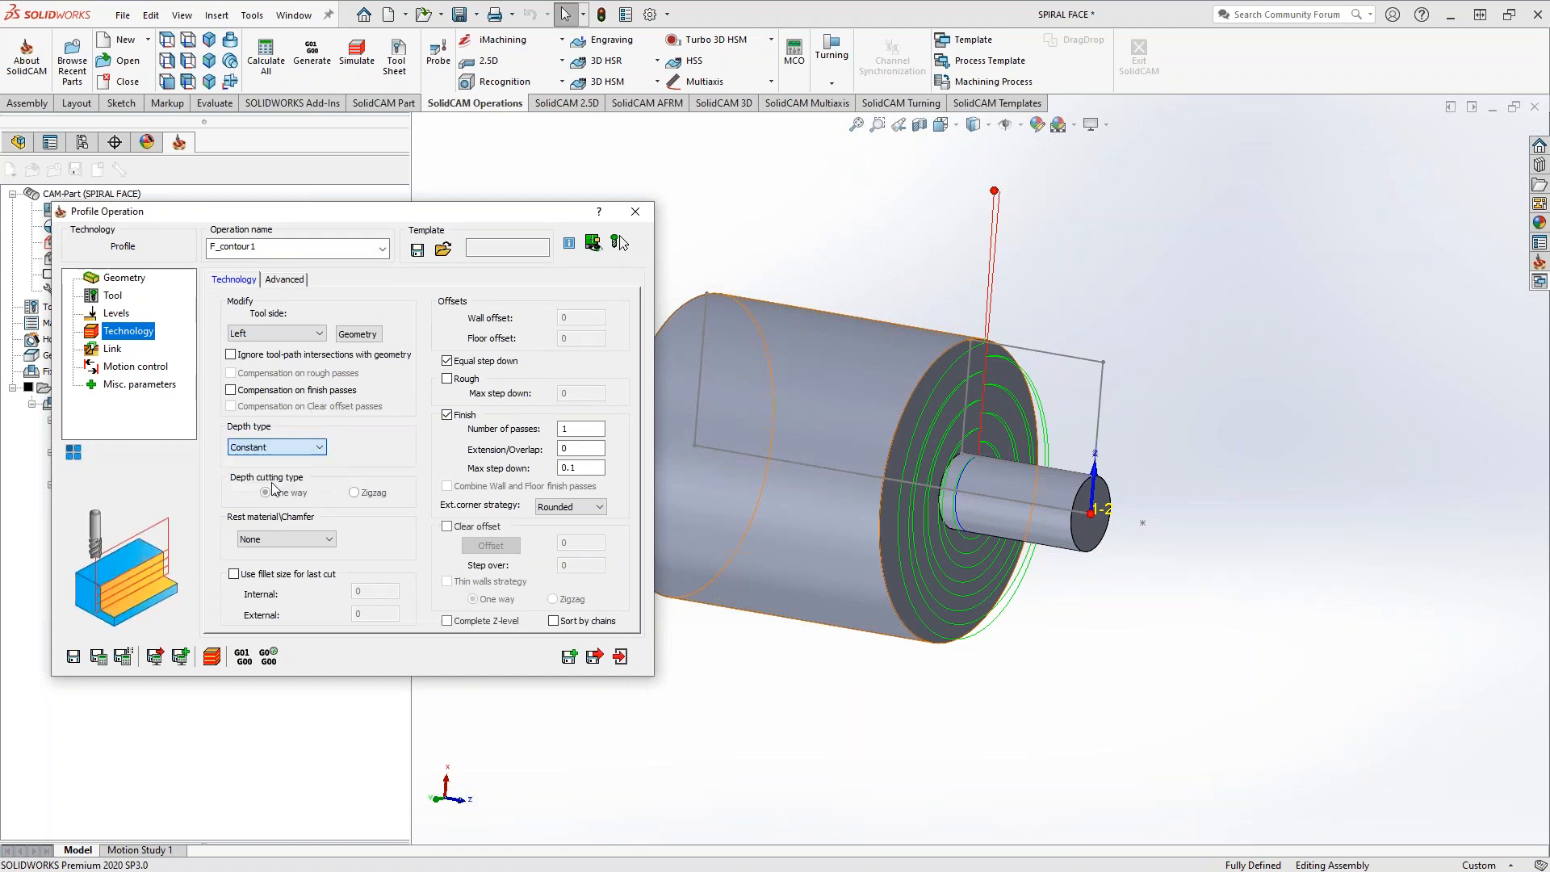
pyautogui.click(98, 656)
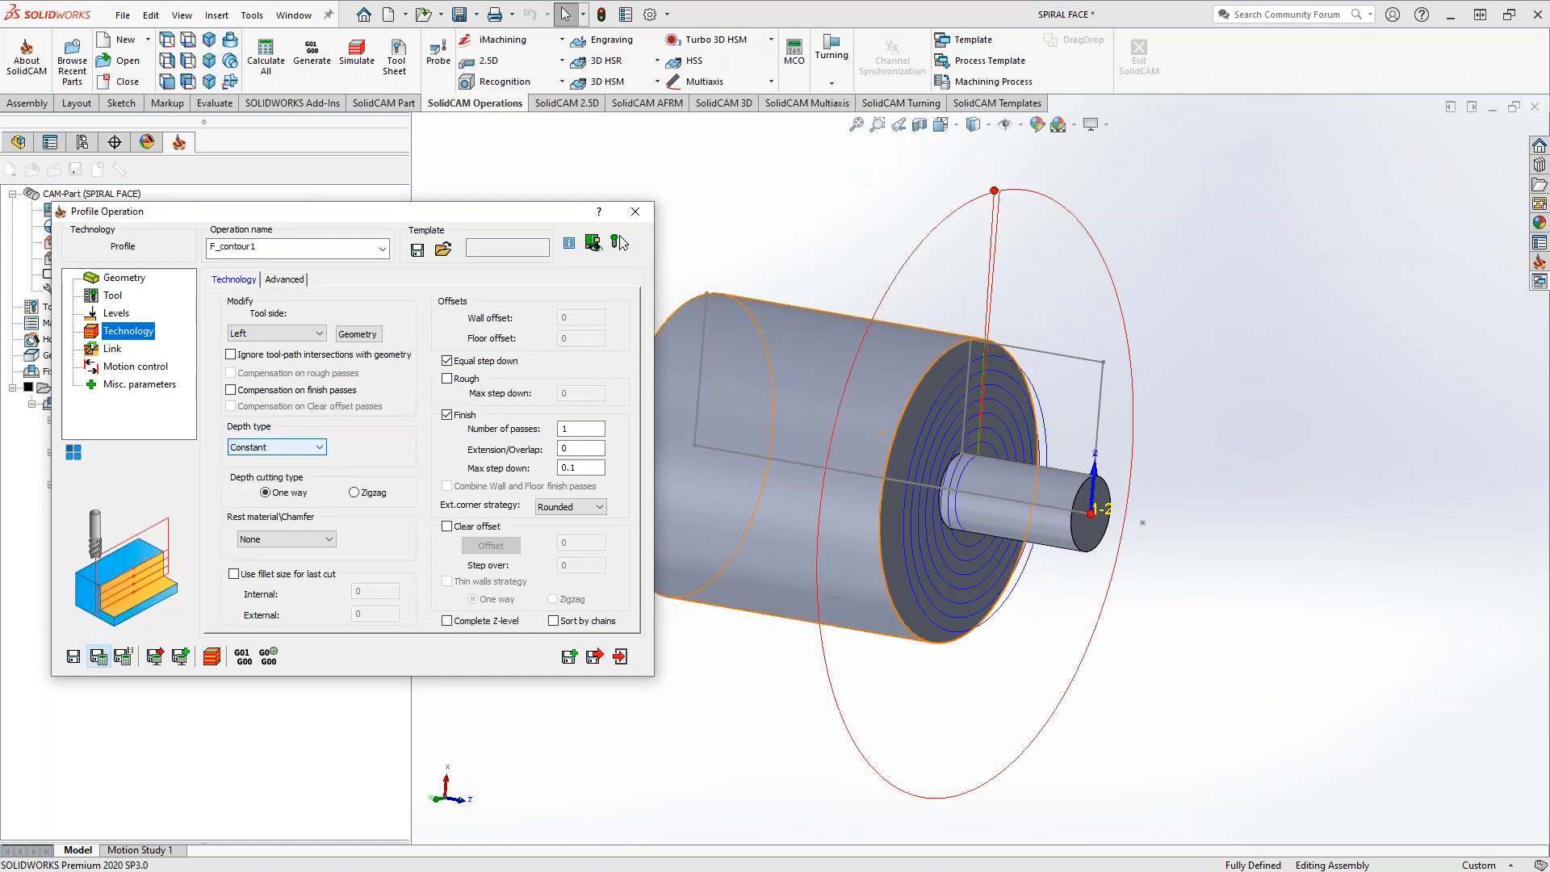
pyautogui.moveTo(912, 425)
pyautogui.mouseDown(button='middle')
pyautogui.moveTo(925, 440)
pyautogui.moveTo(909, 421)
pyautogui.moveTo(930, 416)
pyautogui.mouseUp(button='middle')
pyautogui.scroll(-3, 929, 415)
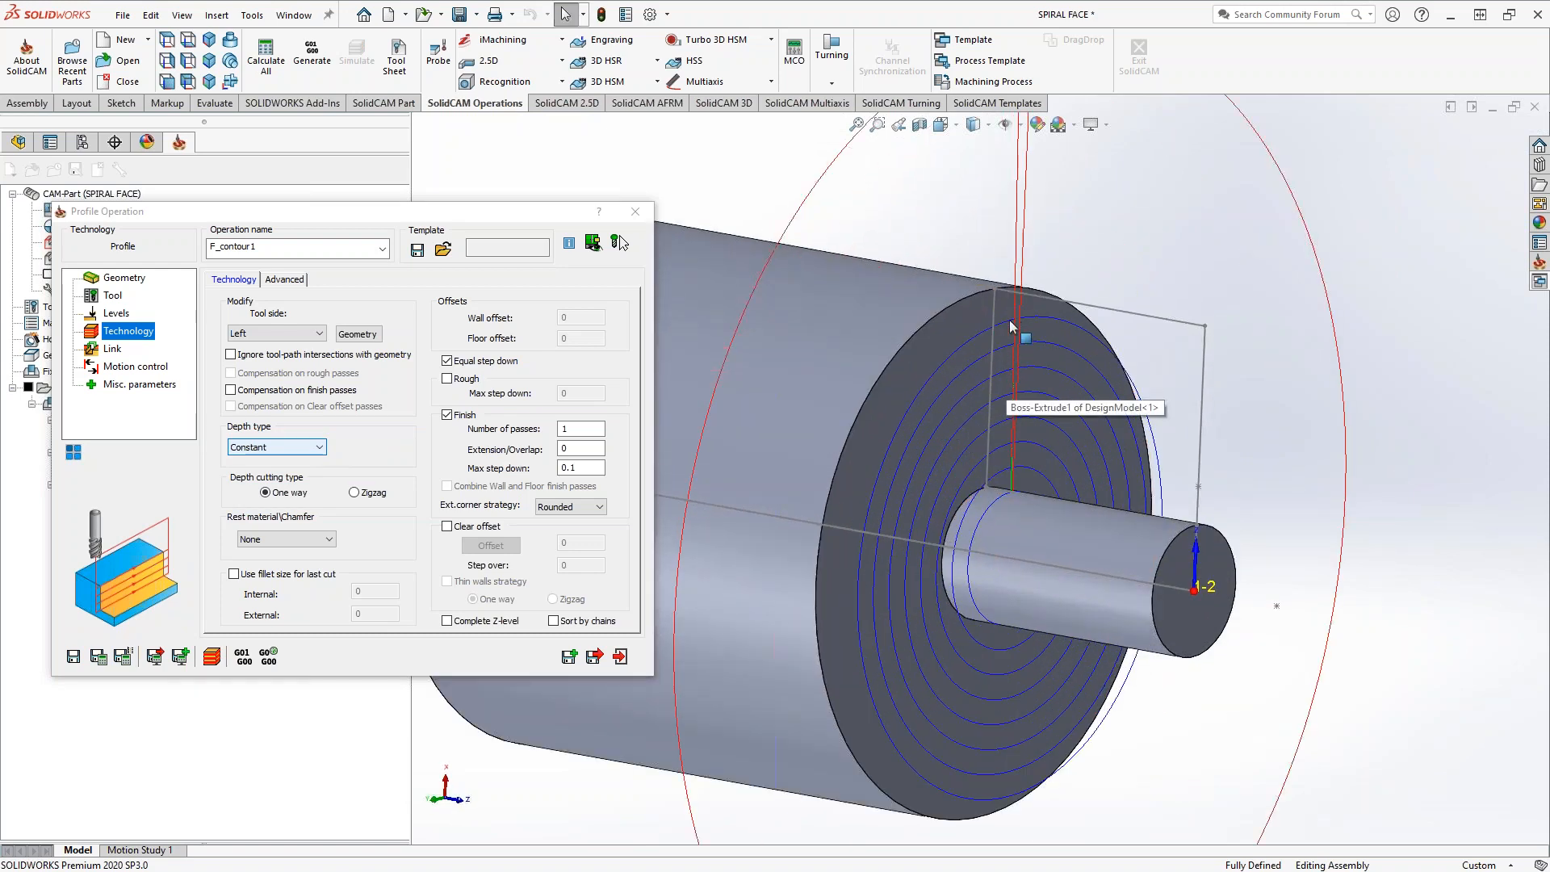
pyautogui.moveTo(1020, 483); pyautogui.dragTo(1053, 488, button='middle')
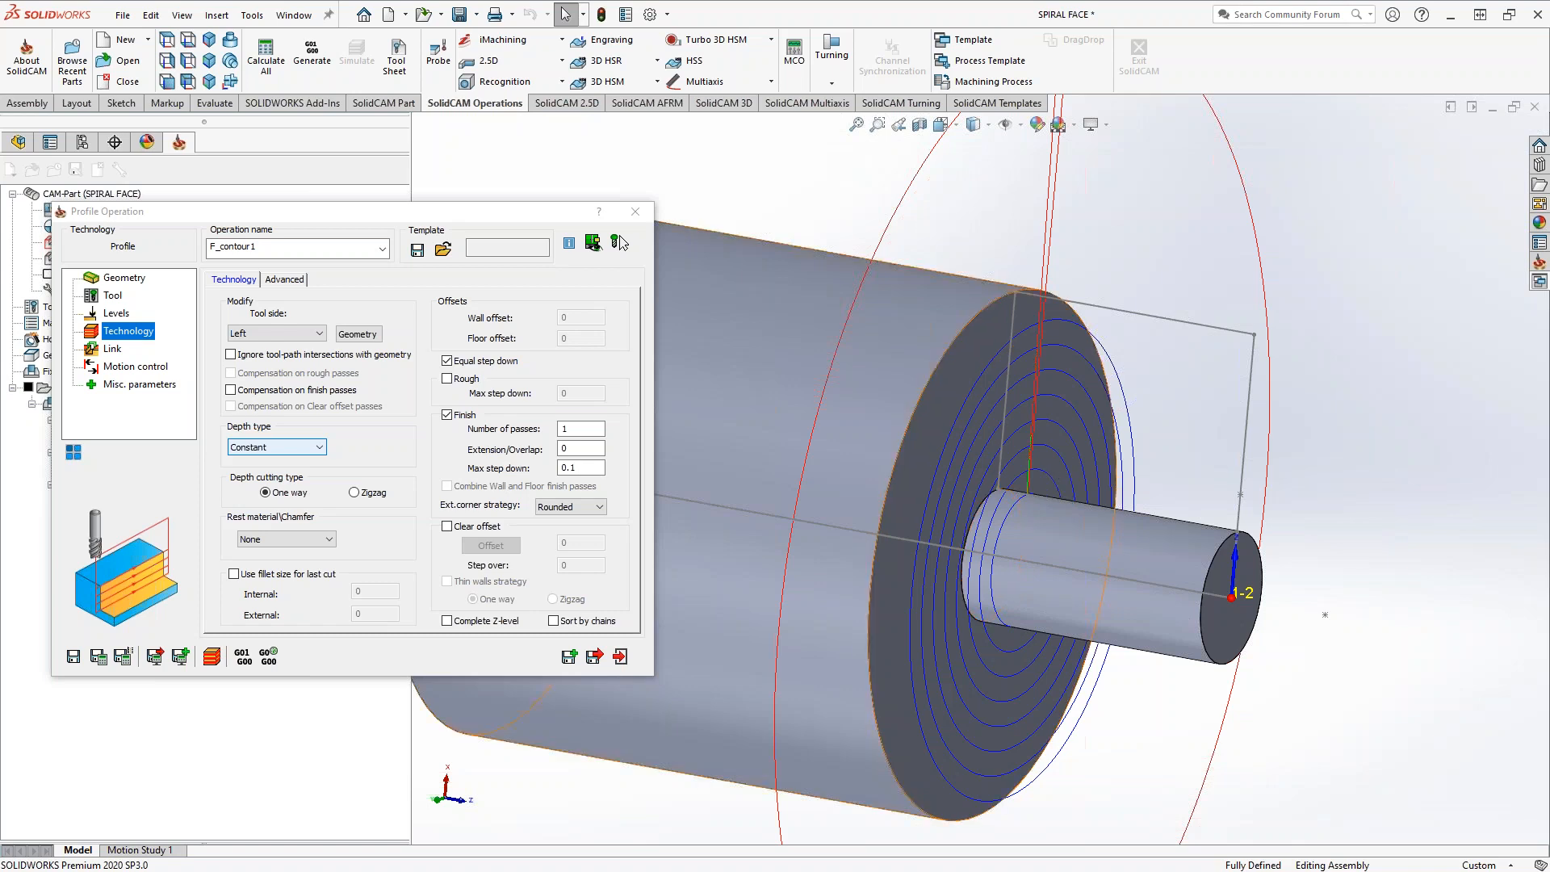
# Try to edit the existing contour1 geometry from within the profile operation
pyautogui.click(123, 278)
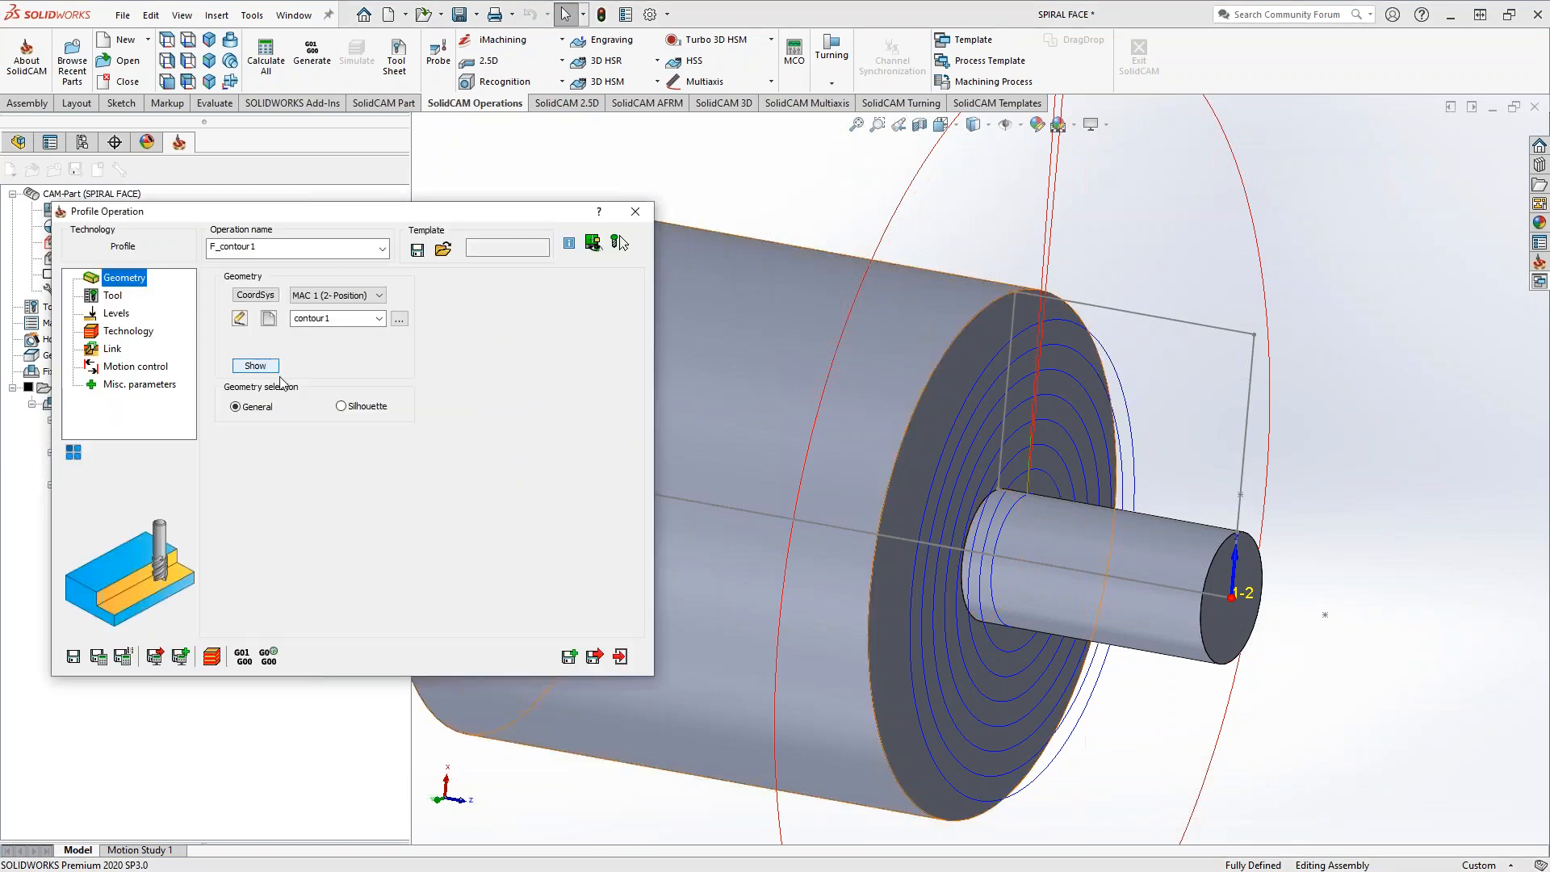
pyautogui.click(239, 318)
pyautogui.click(630, 550)
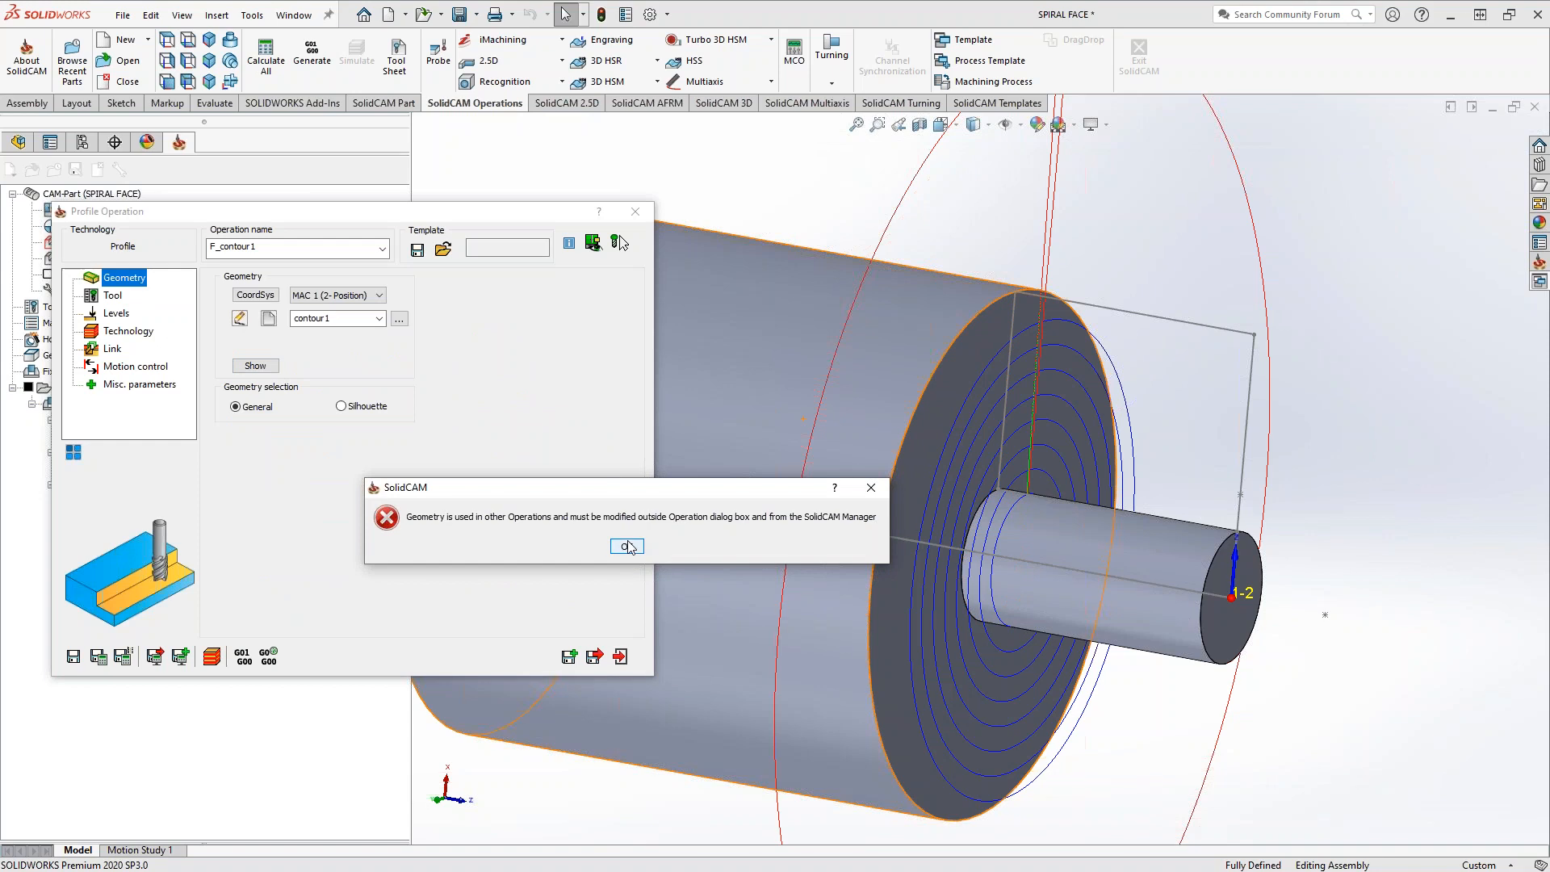
# Define a new wrapped geometry, contour2, chained along the circular edge where the small shaft meets the large cylinder's face
pyautogui.click(270, 319)
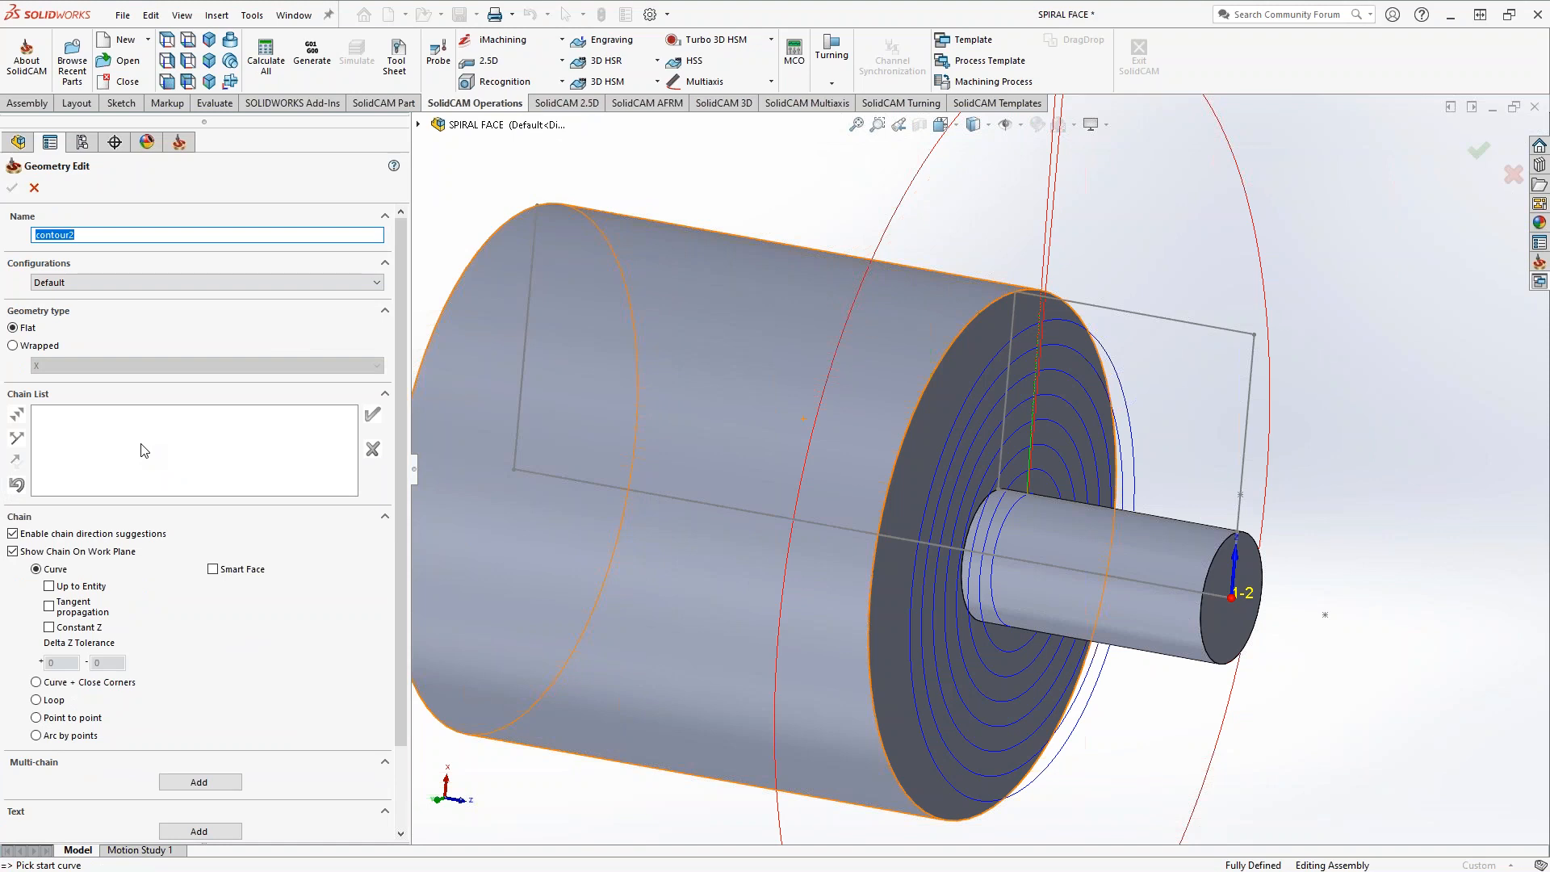
pyautogui.click(13, 345)
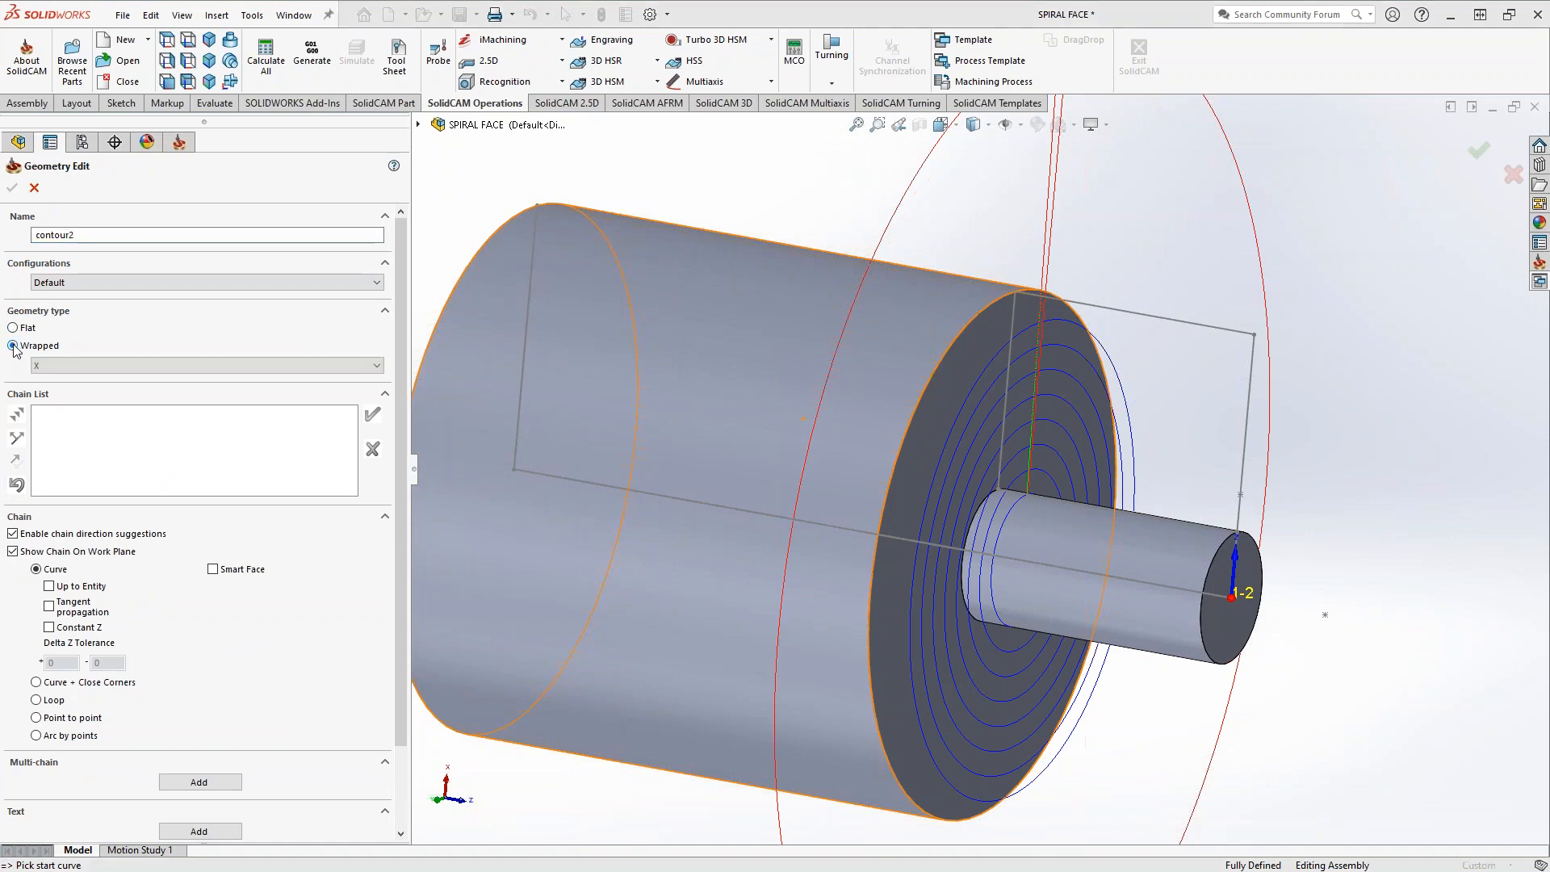
pyautogui.moveTo(1022, 563)
pyautogui.mouseDown(button='middle')
pyautogui.moveTo(924, 552)
pyautogui.moveTo(993, 559)
pyautogui.mouseUp(button='middle')
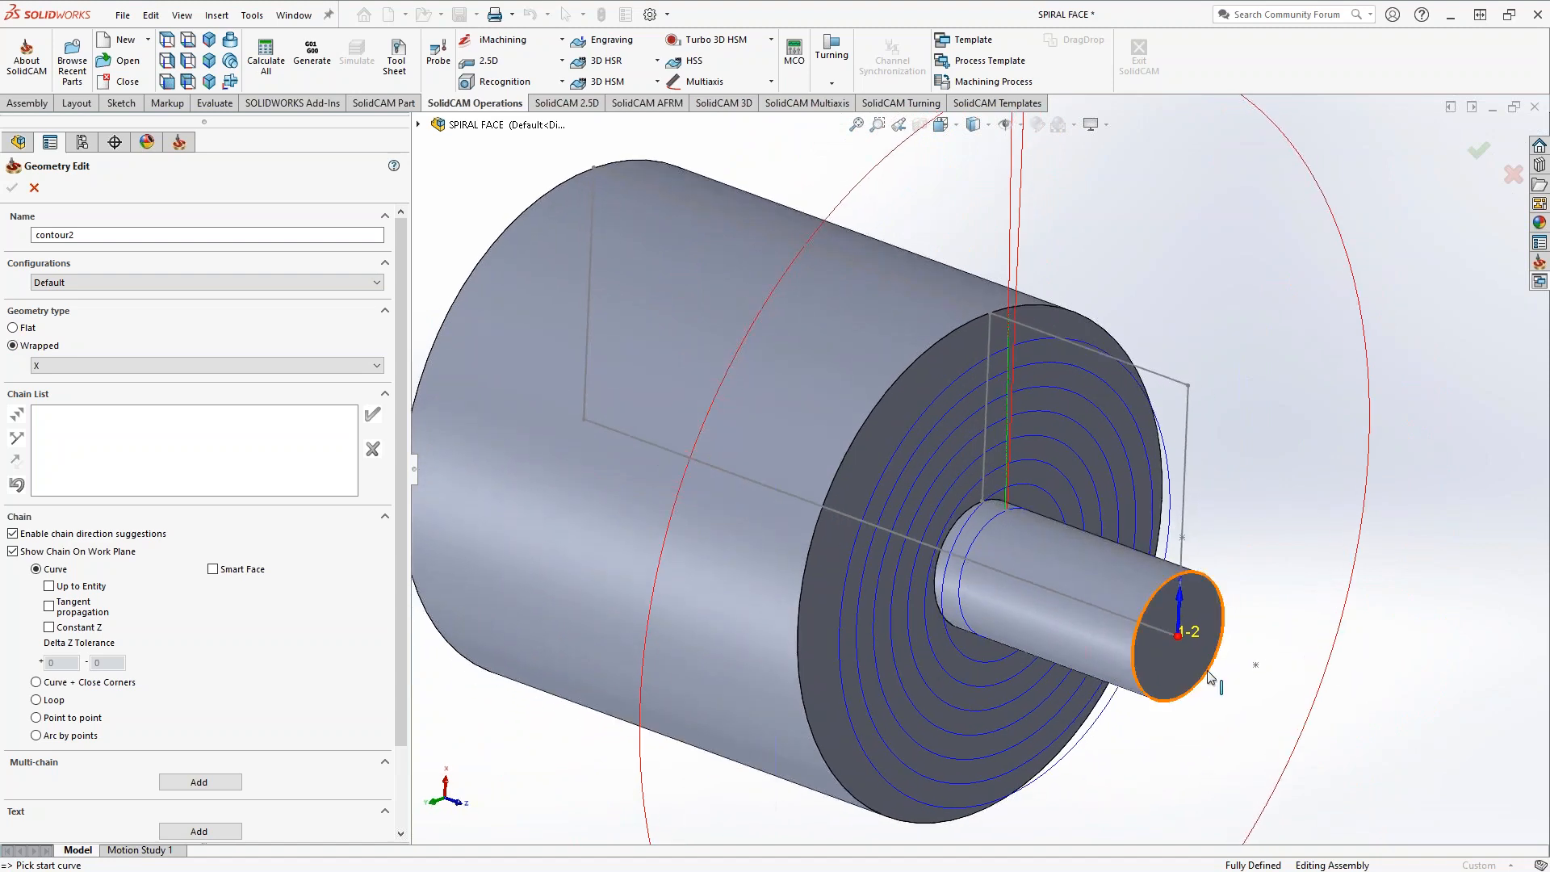
pyautogui.scroll(-5, 1203, 660)
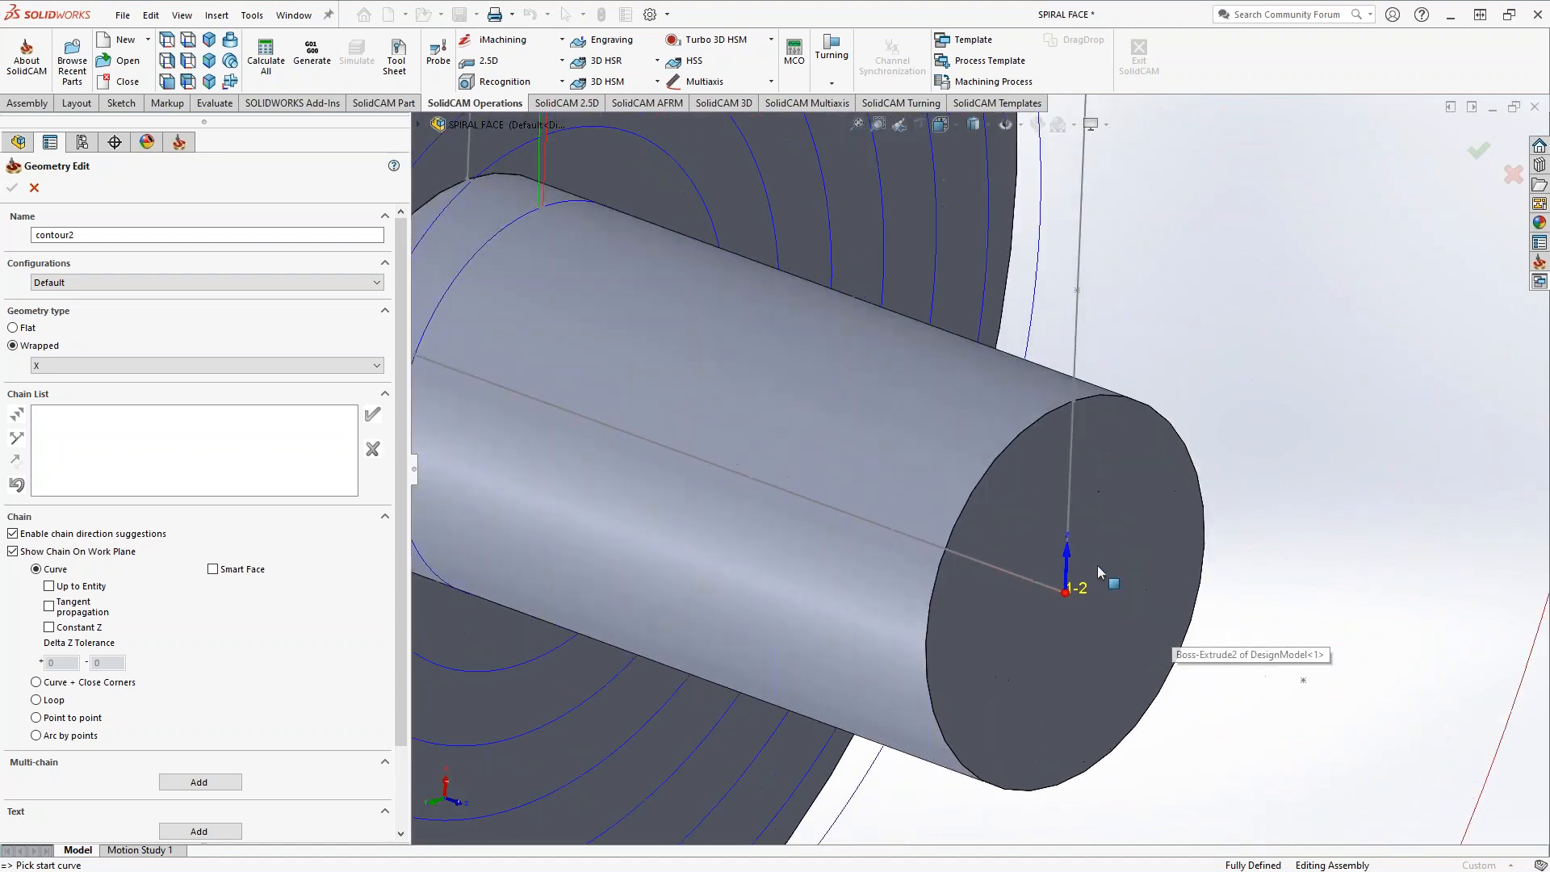
pyautogui.scroll(5, 1055, 568)
pyautogui.scroll(-3, 958, 402)
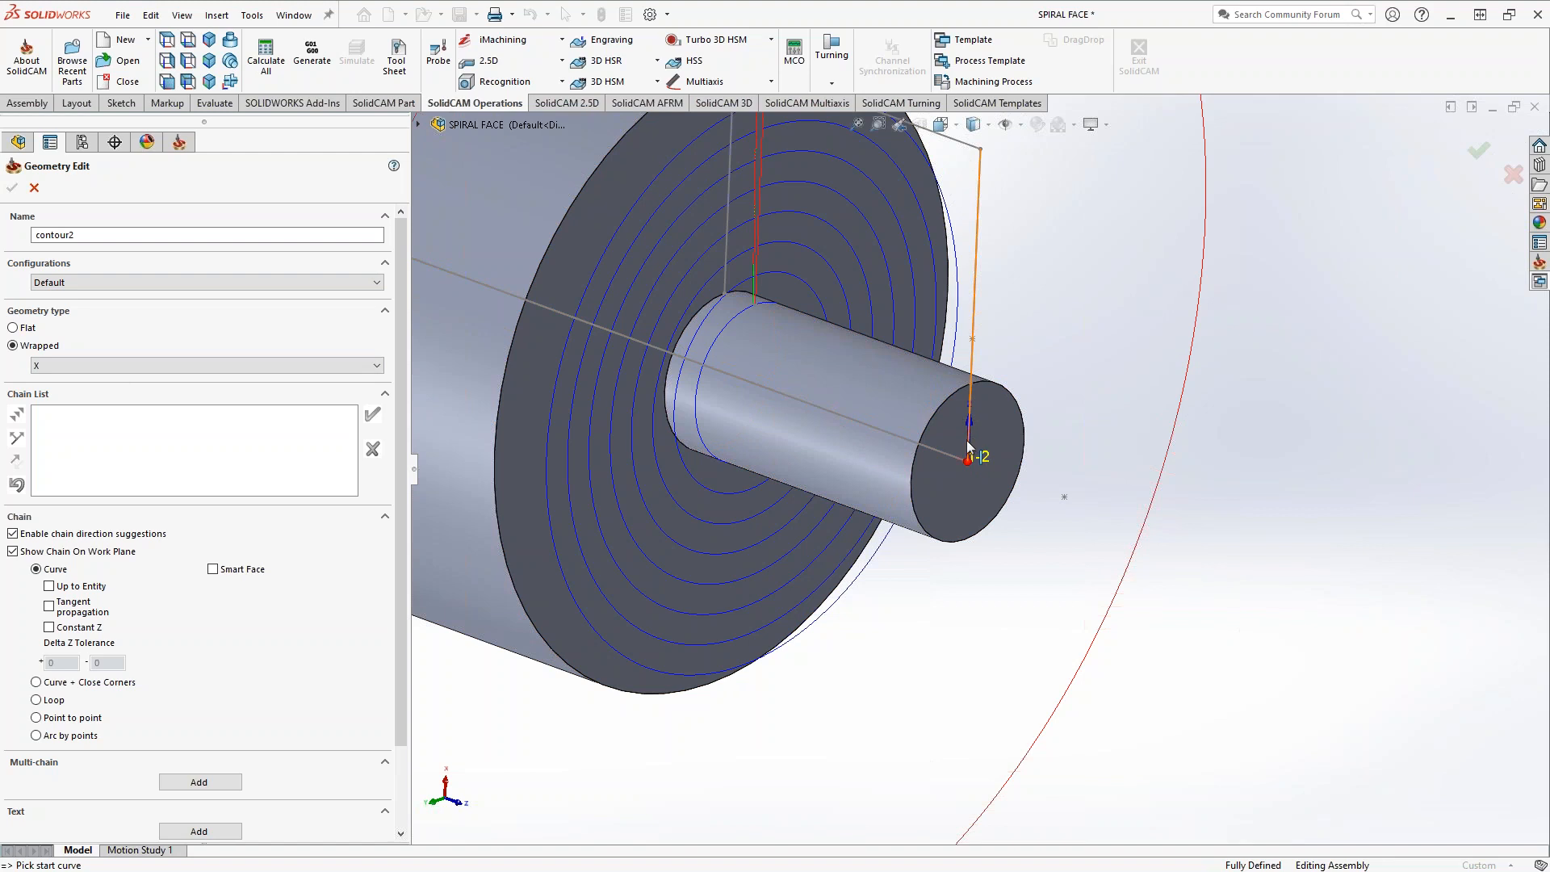
pyautogui.scroll(4, 965, 478)
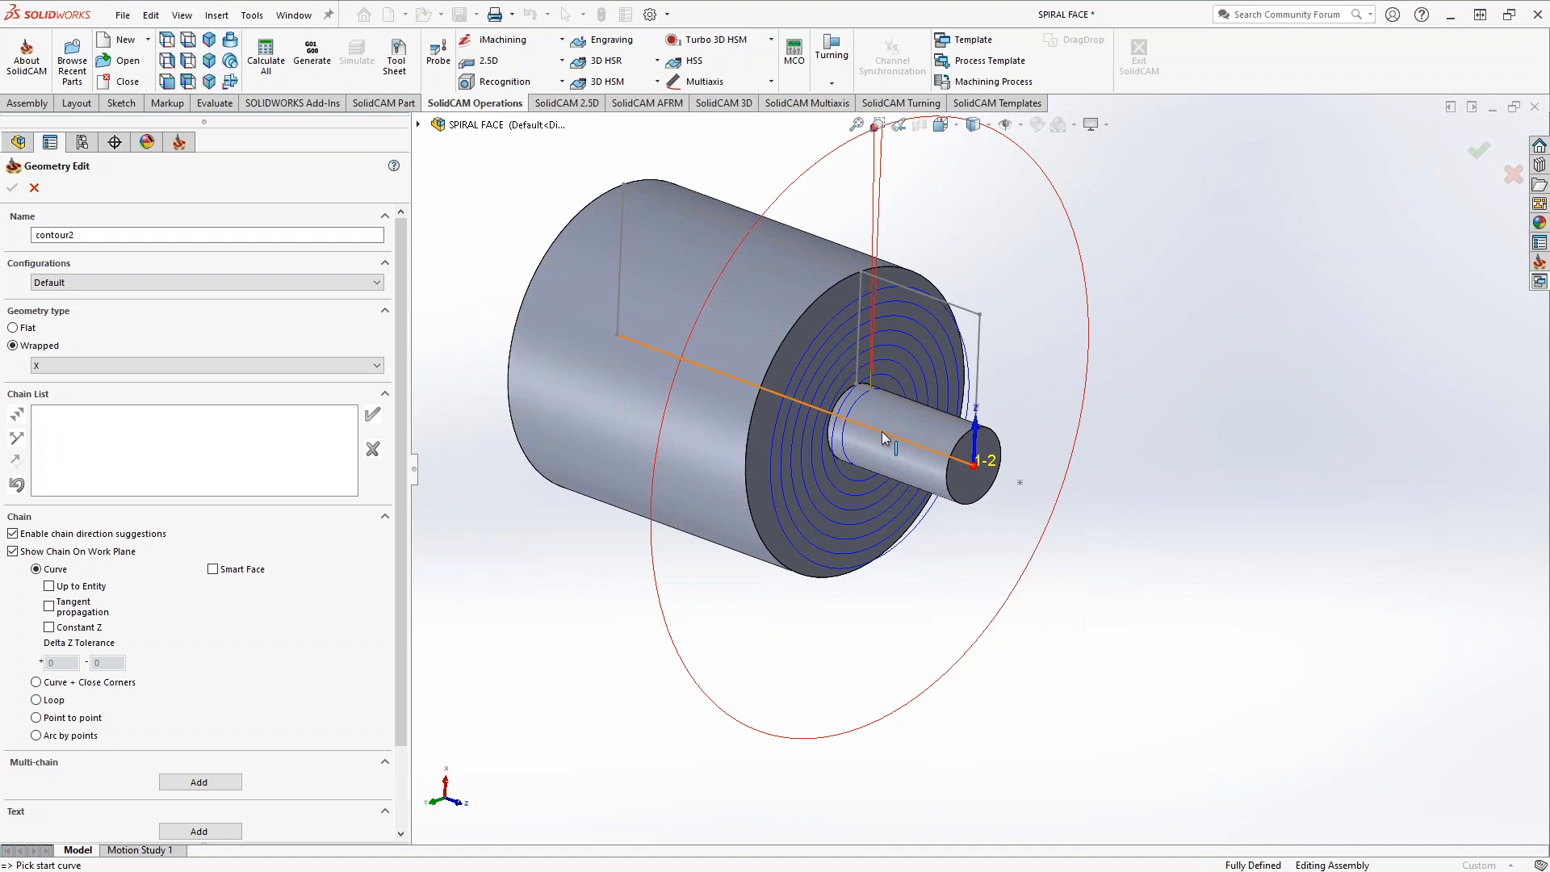
pyautogui.scroll(-3, 886, 439)
pyautogui.moveTo(886, 438); pyautogui.dragTo(1050, 443, button='middle')
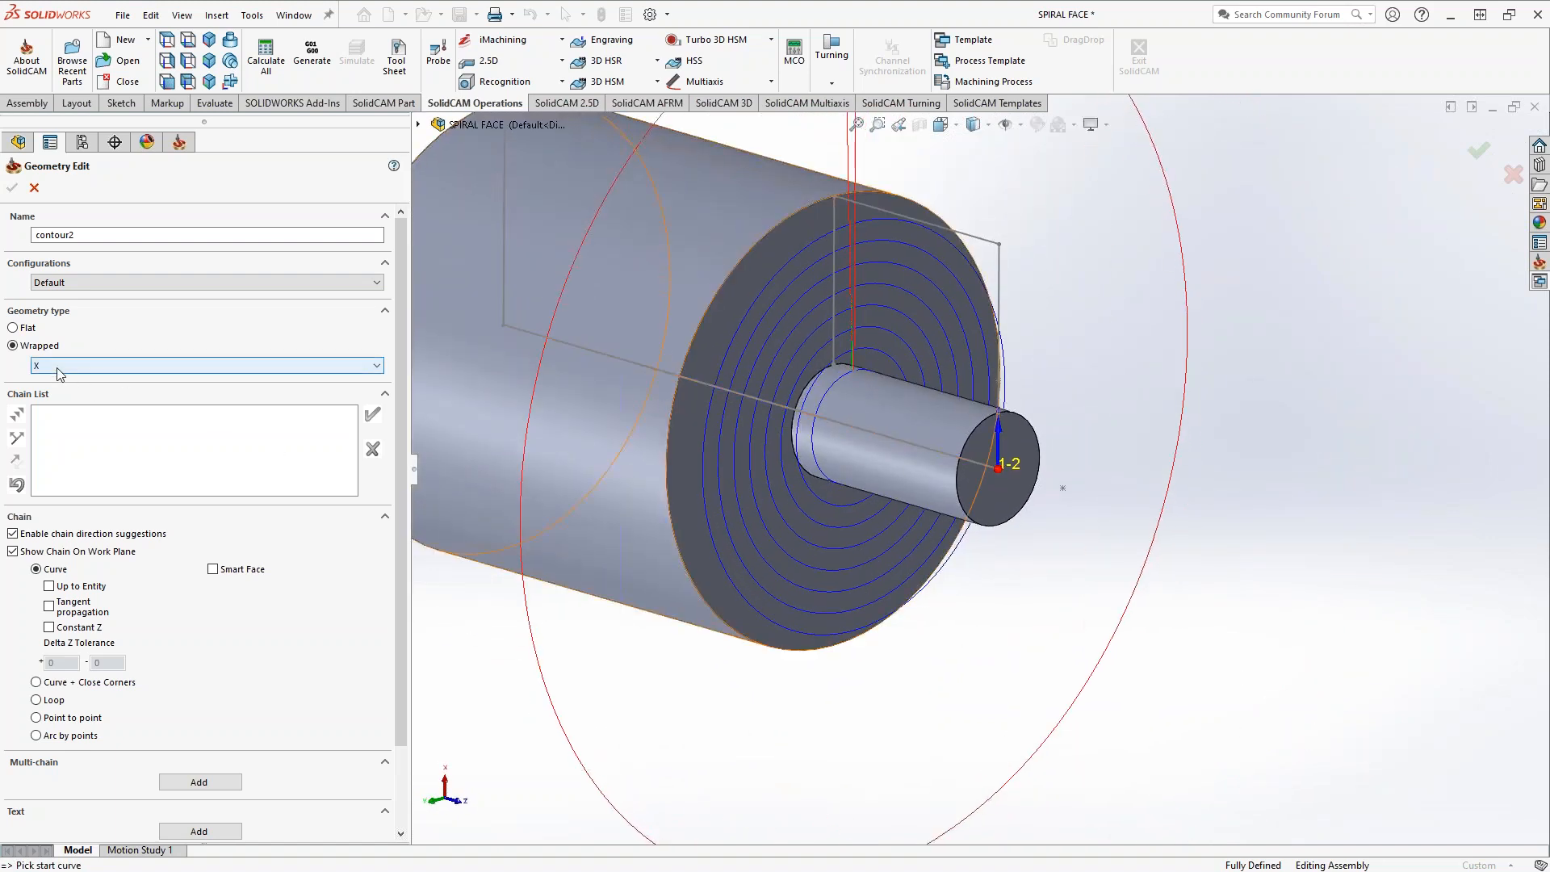
pyautogui.click(822, 373)
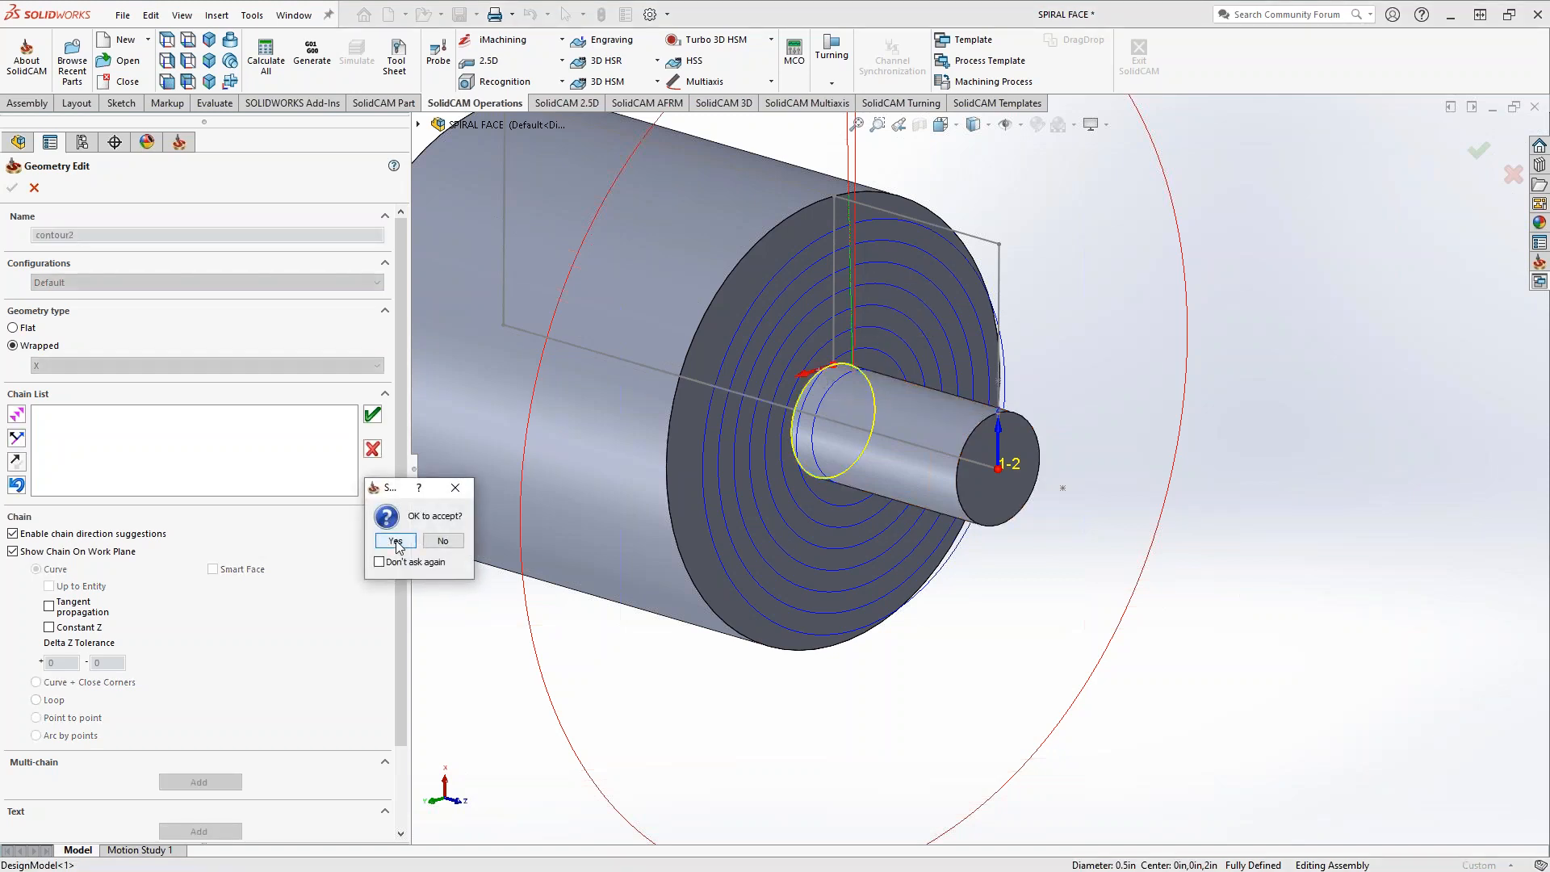
pyautogui.click(396, 541)
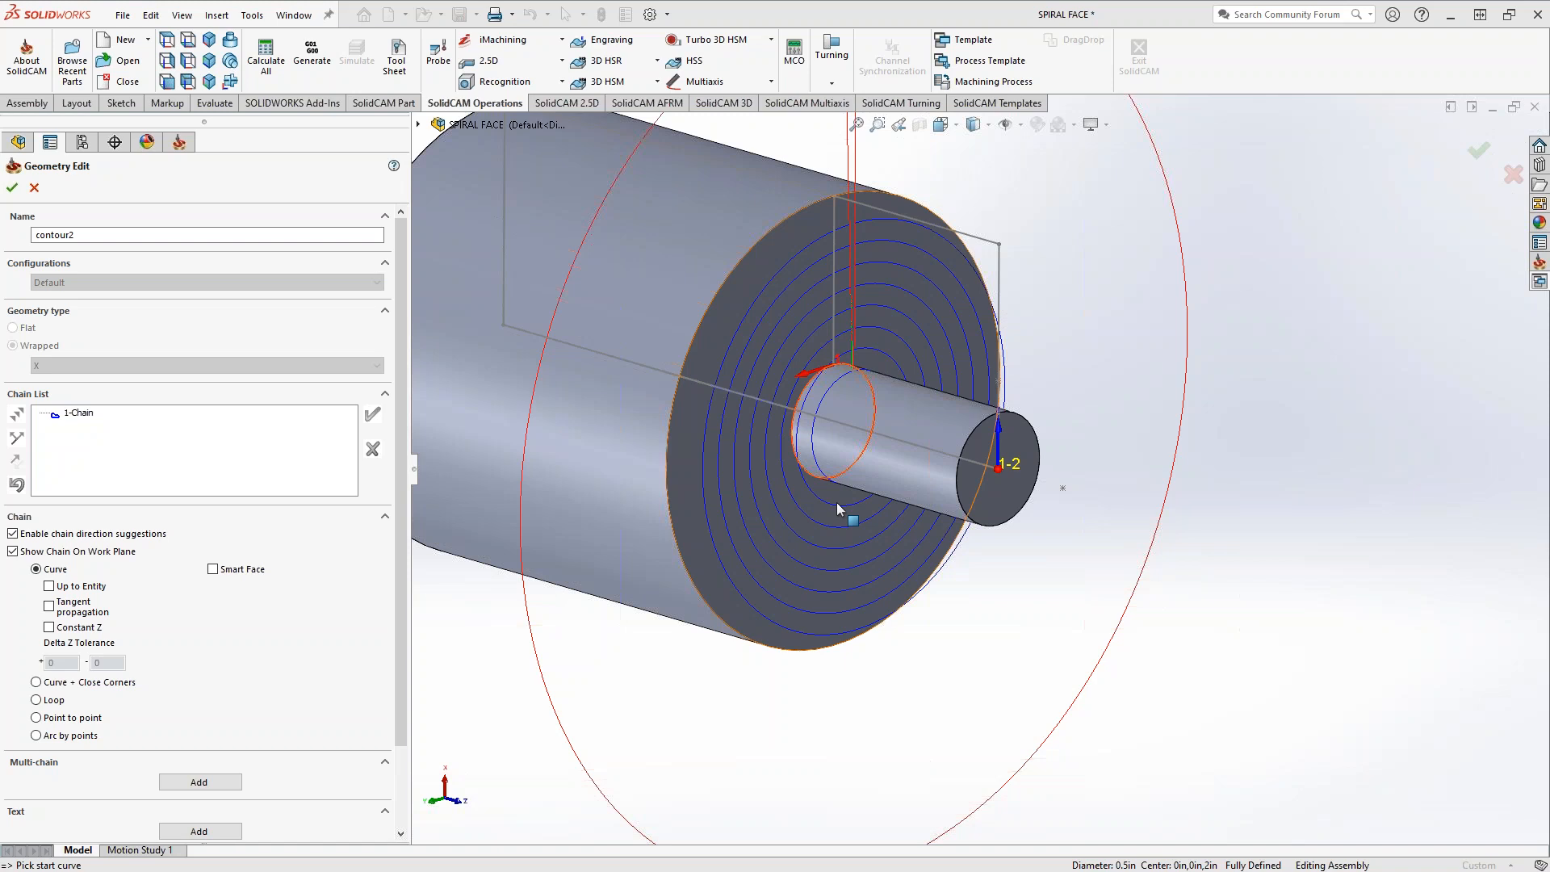
pyautogui.click(12, 187)
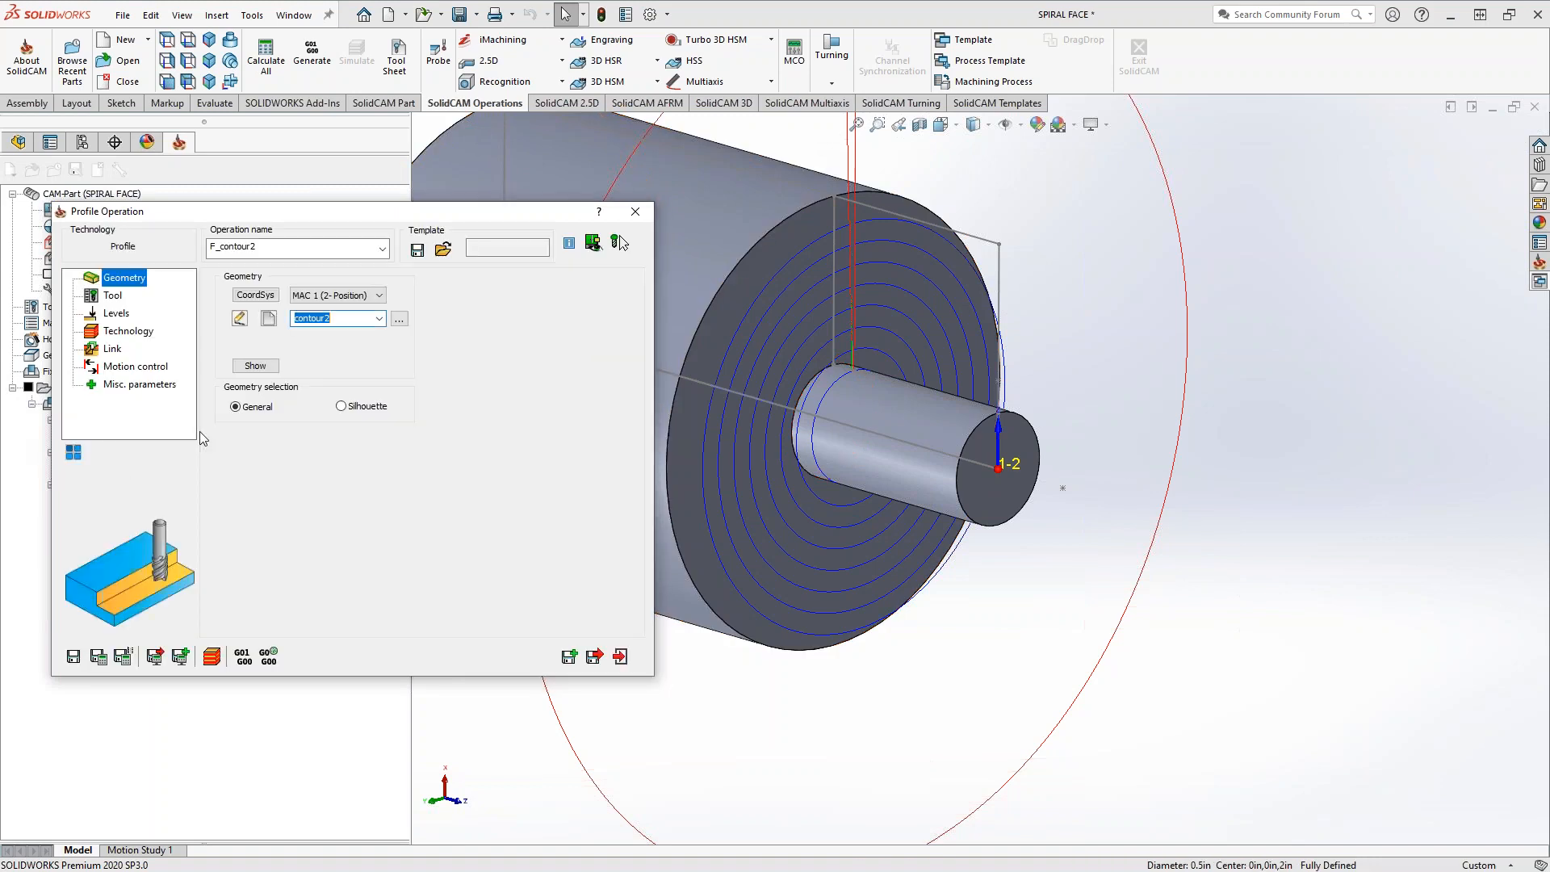
# Review the tool data and define the upper level of 1 from the large cylinder's outer surface
pyautogui.click(113, 298)
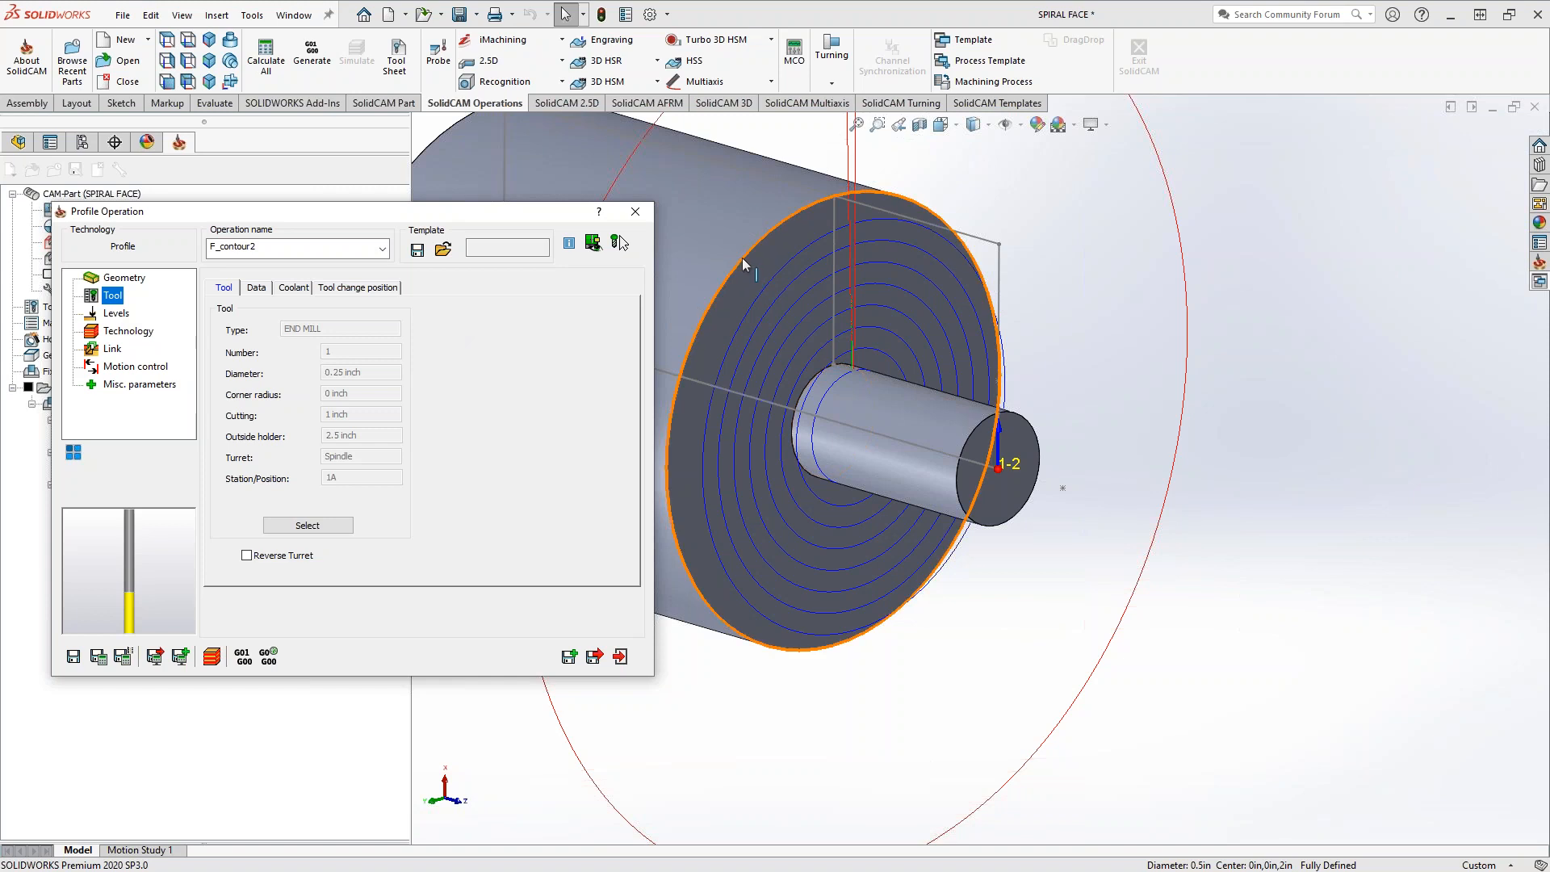
pyautogui.click(118, 315)
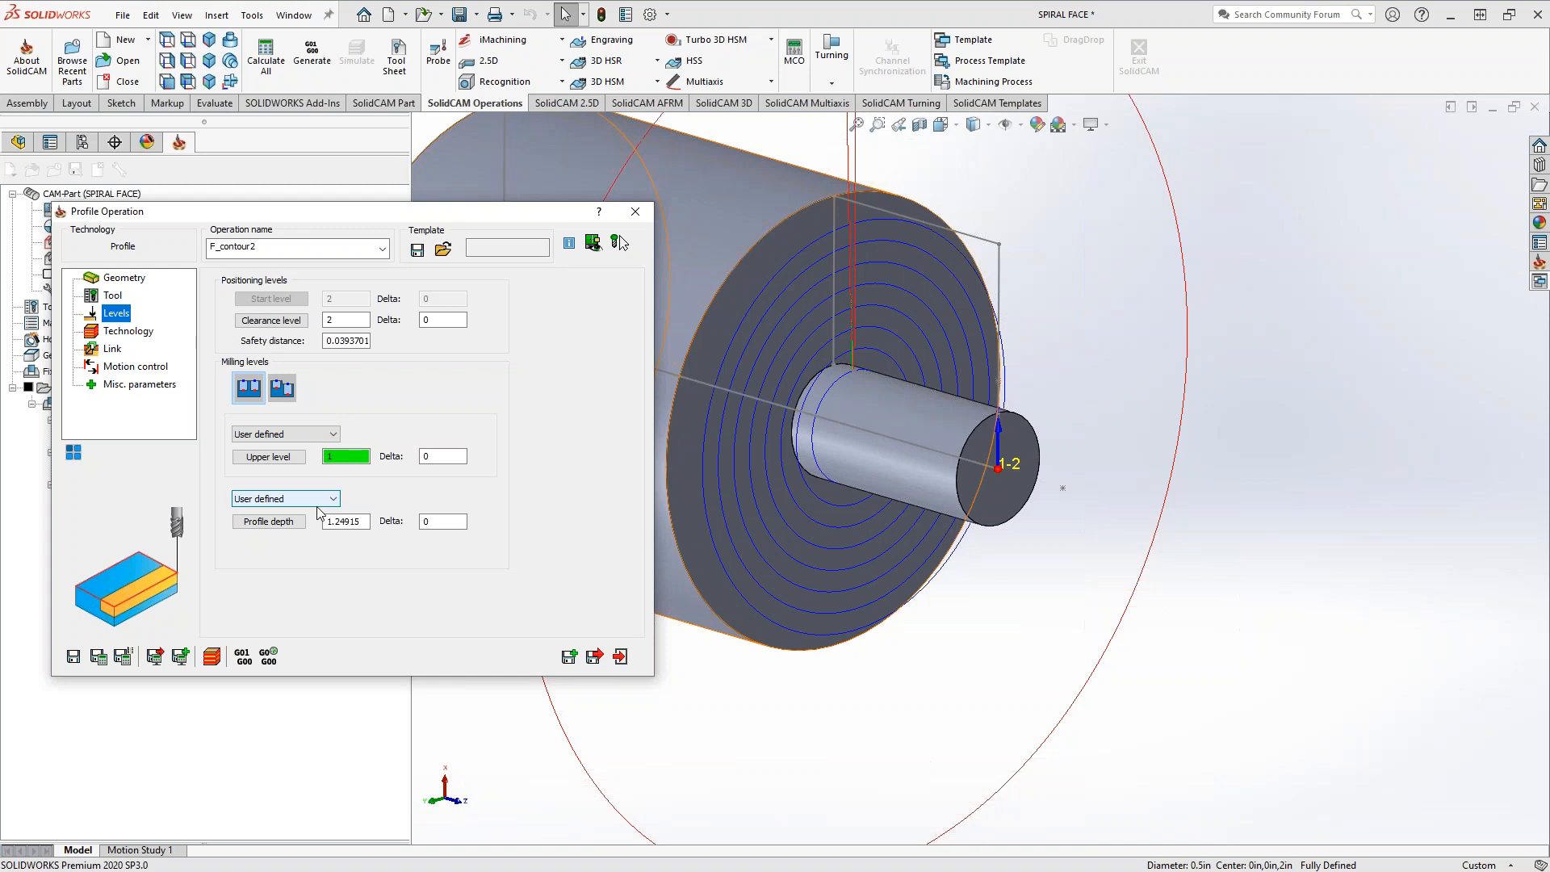
pyautogui.moveTo(883, 444); pyautogui.dragTo(946, 300, button='middle')
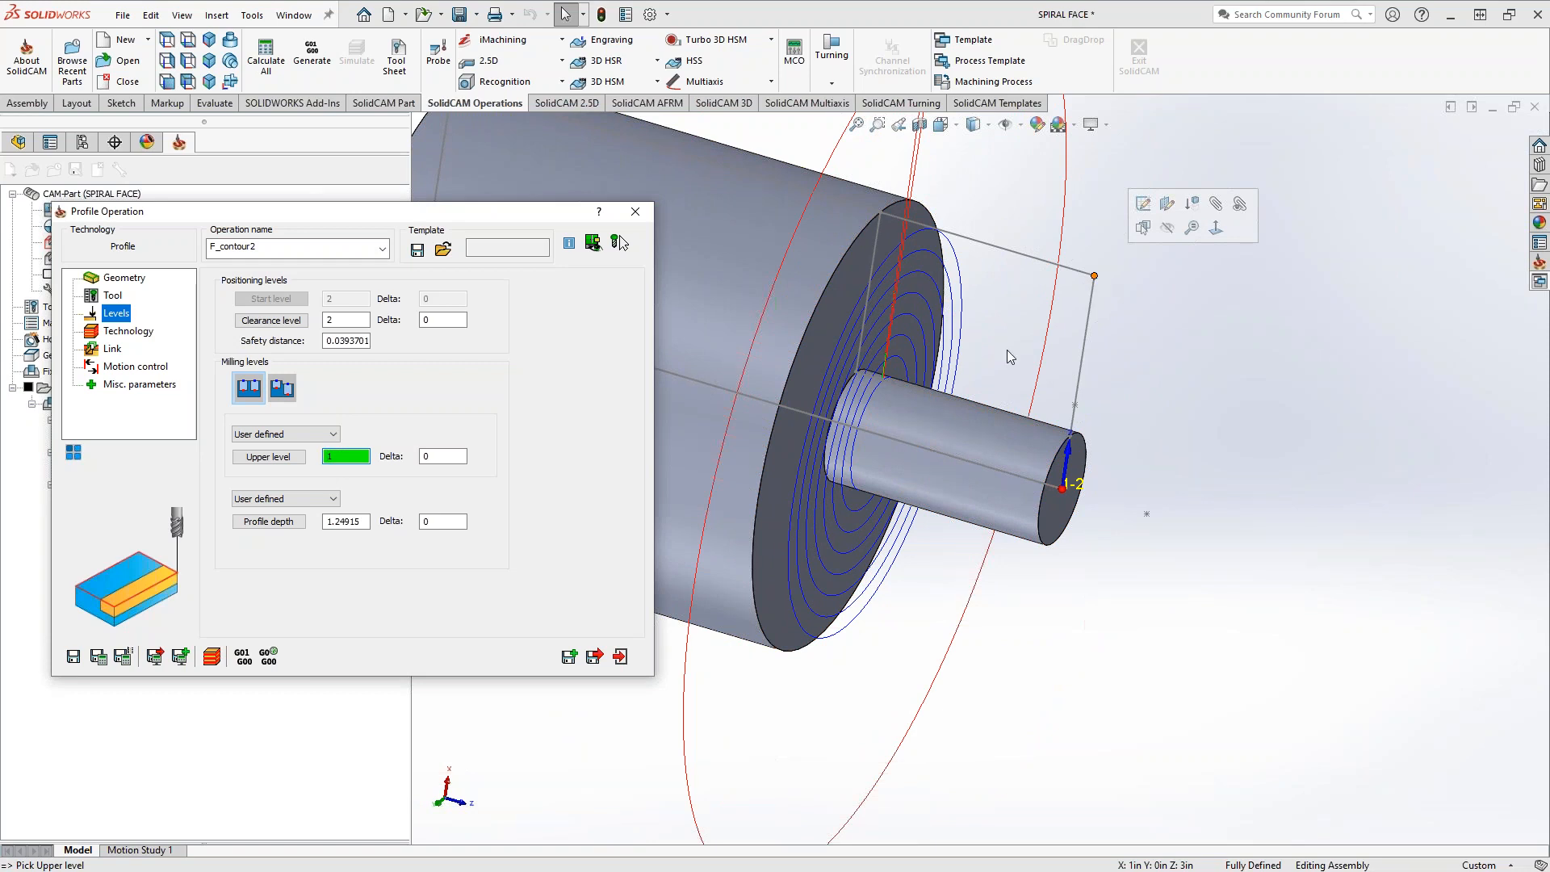
pyautogui.click(1094, 276)
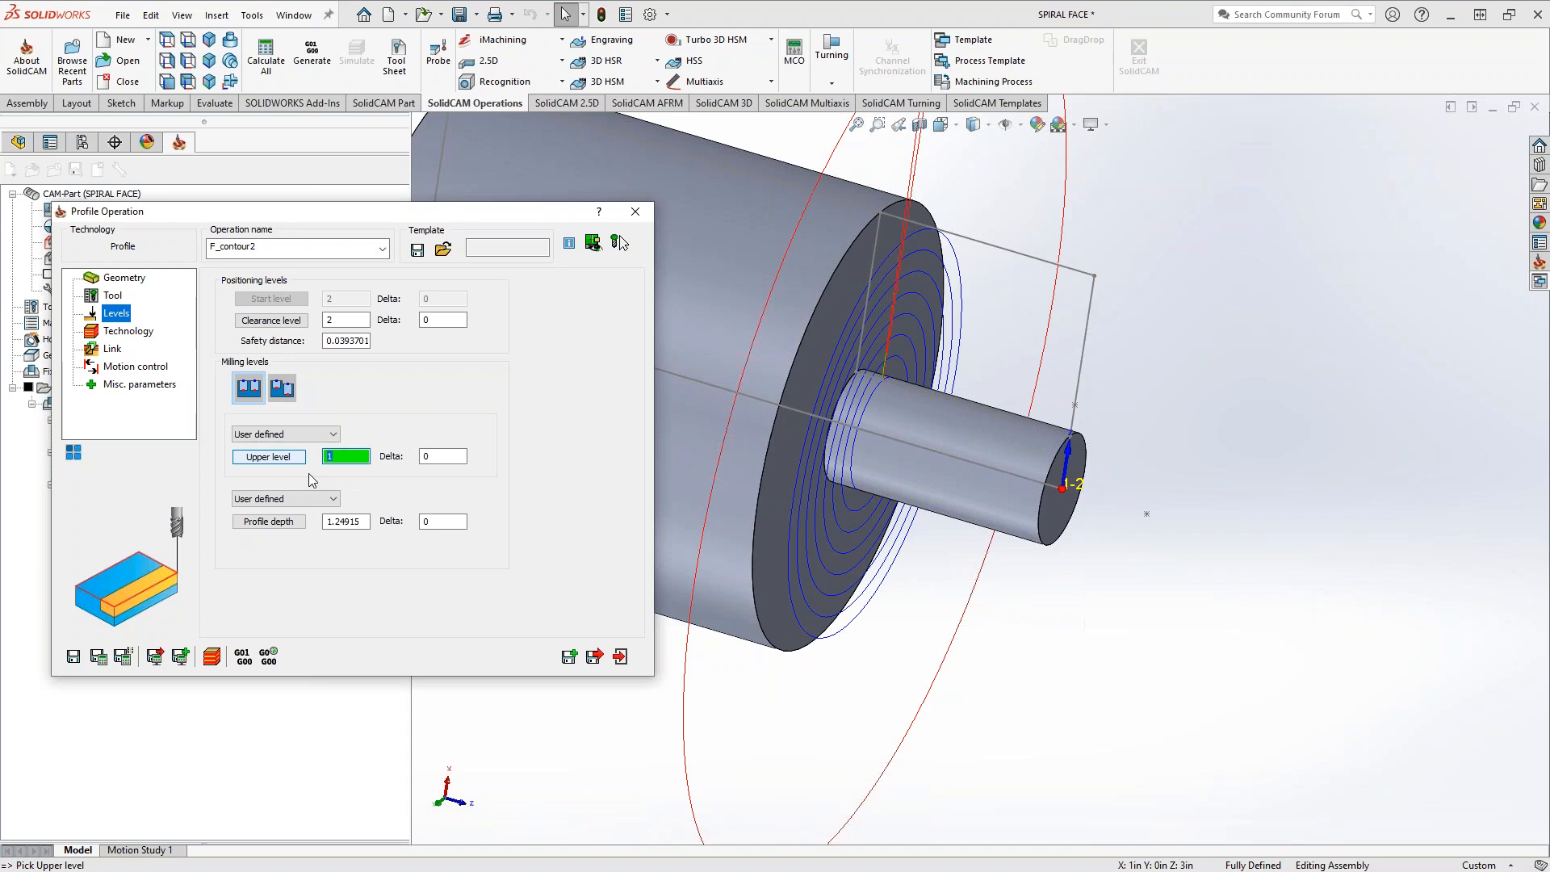
pyautogui.click(729, 269)
pyautogui.click(729, 270)
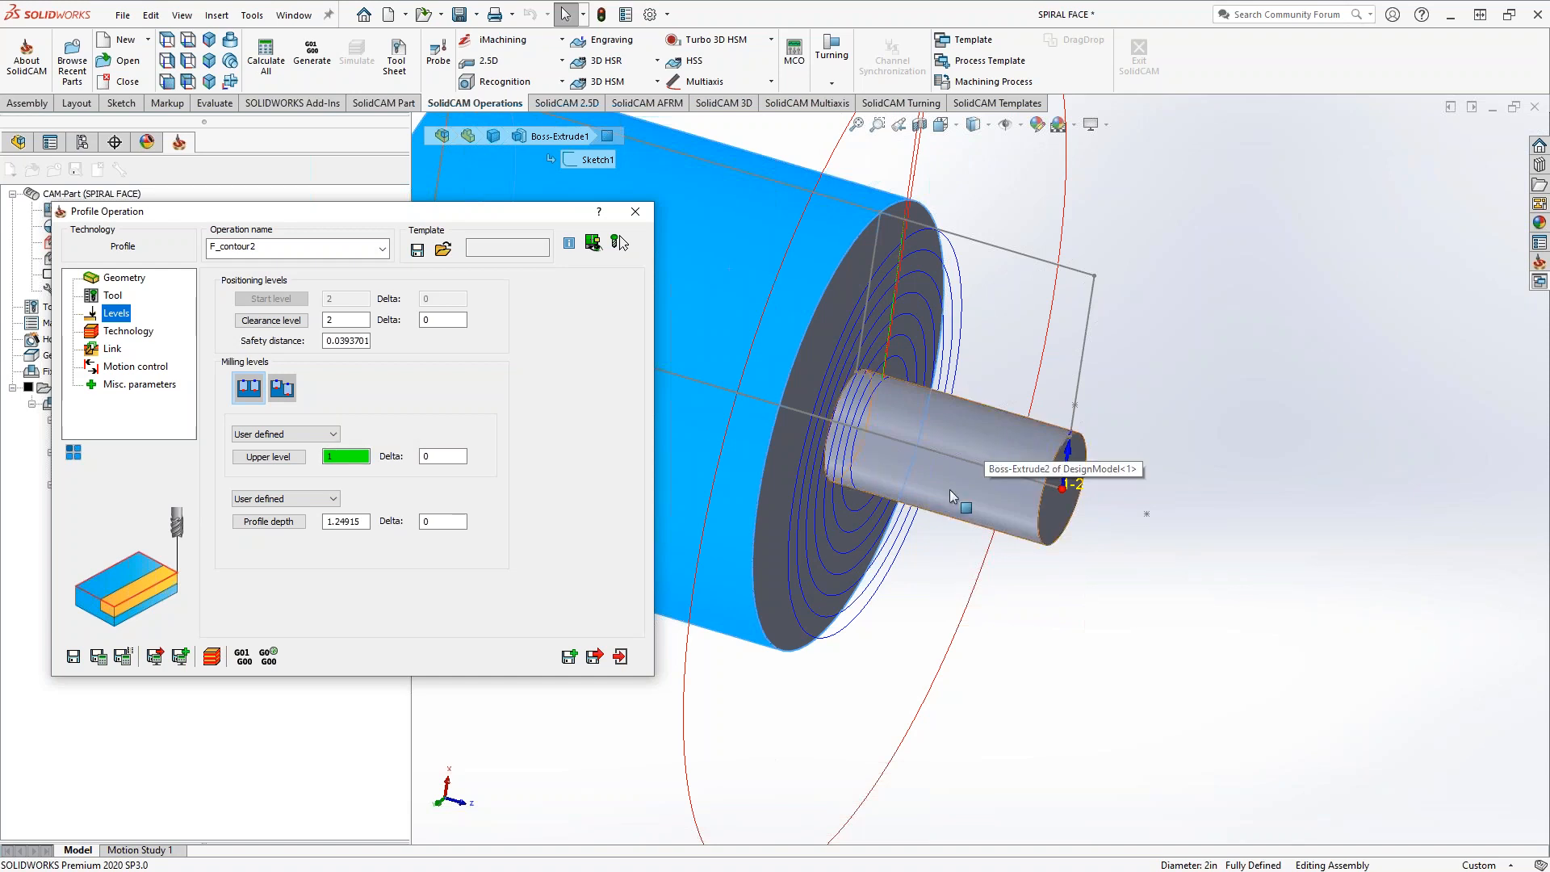
# Define the profile depth as 0.75 from the small shaft's cylindrical surface
pyautogui.scroll(-5, 1006, 478)
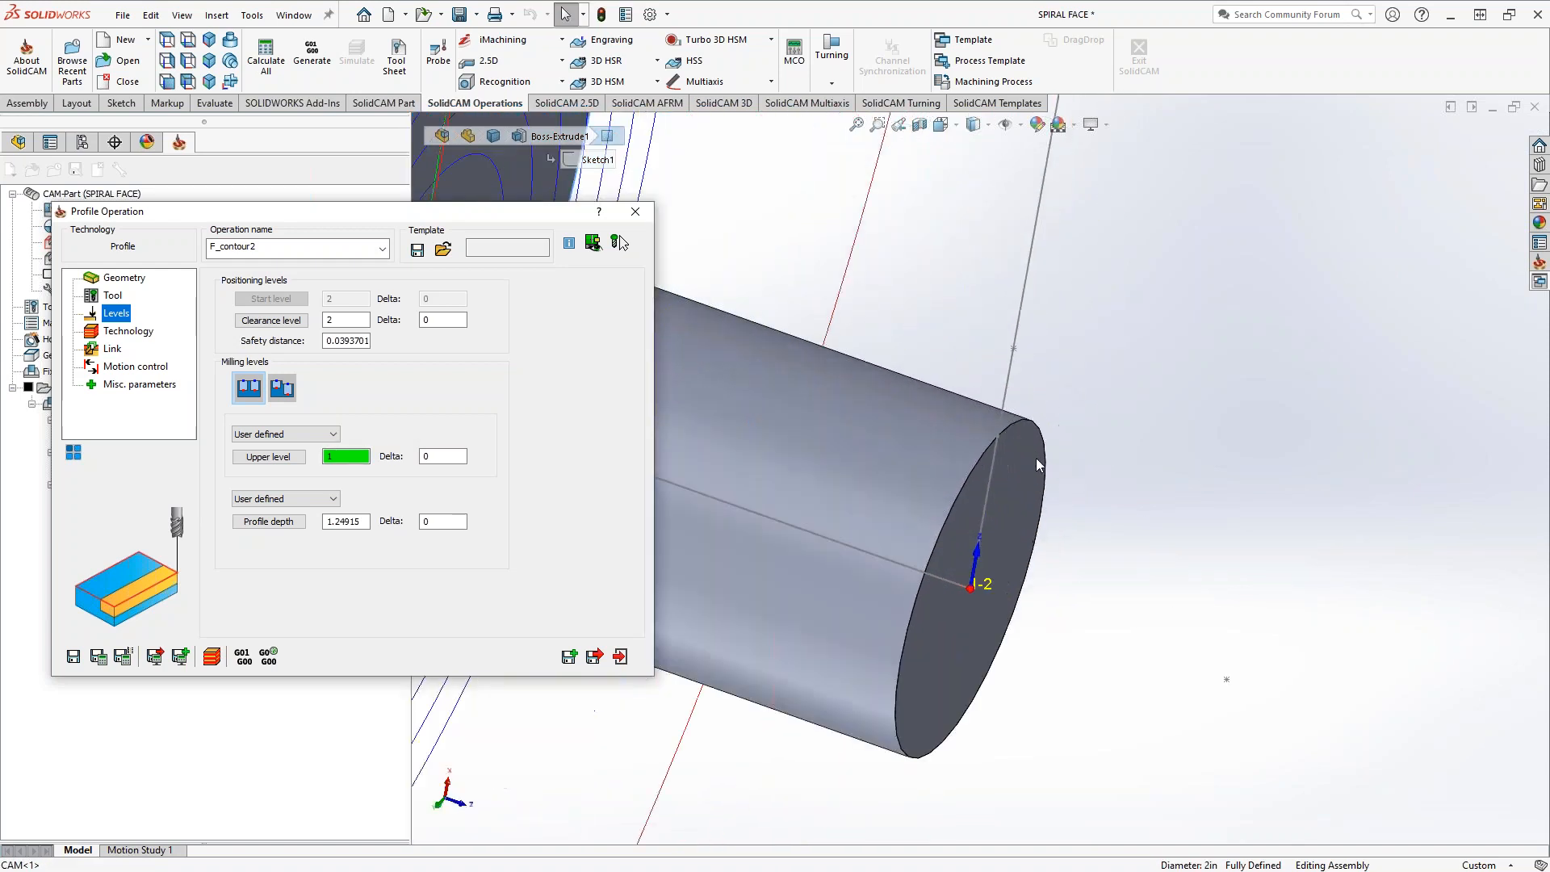
pyautogui.scroll(-2, 1035, 458)
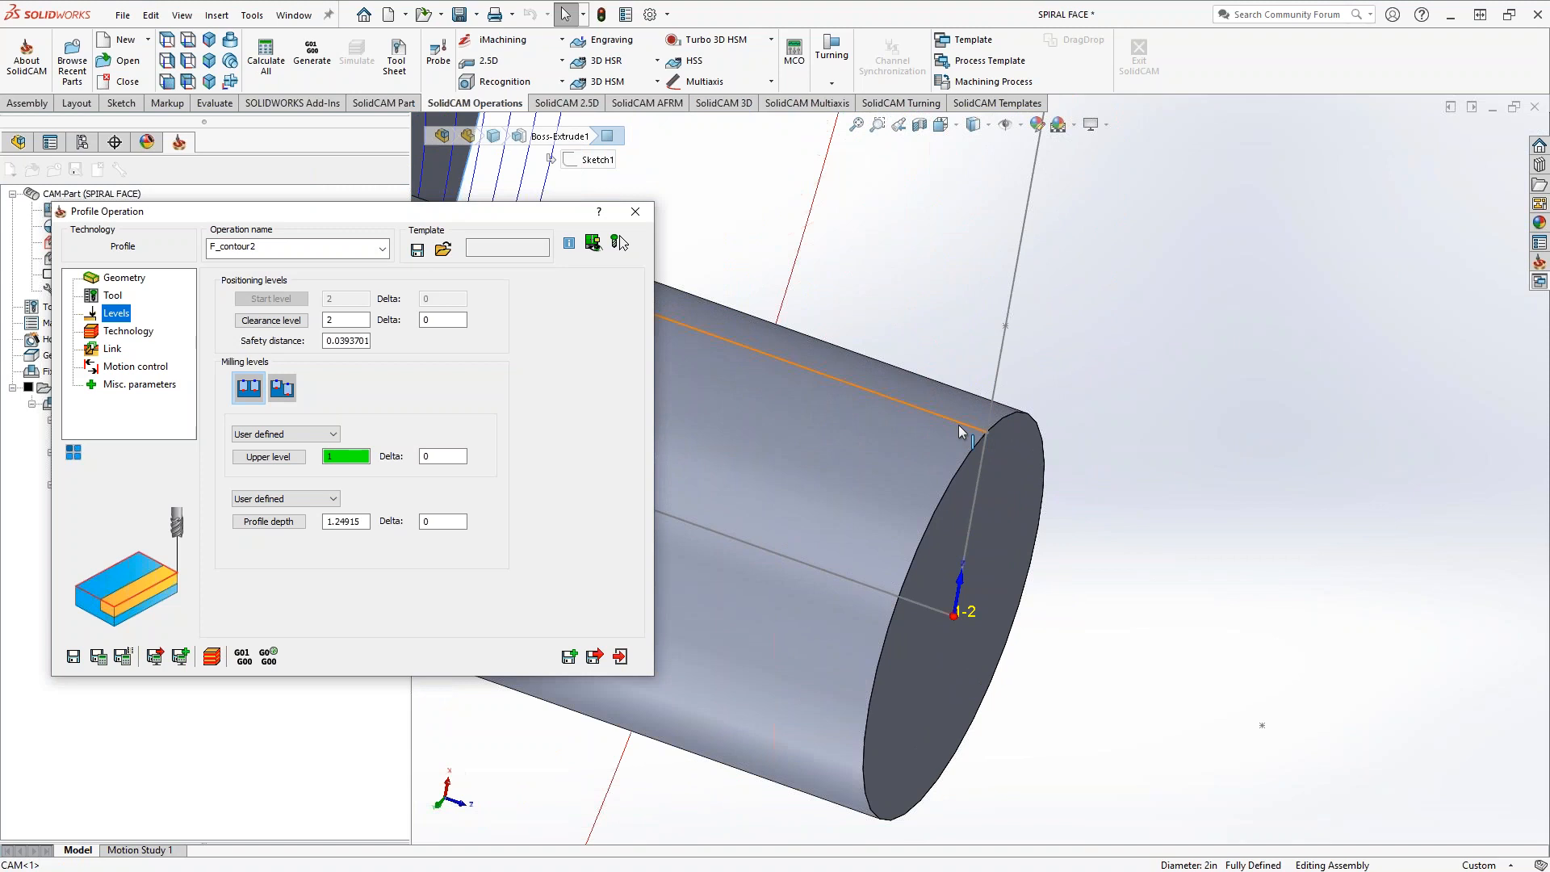
pyautogui.scroll(3, 982, 470)
pyautogui.click(338, 523)
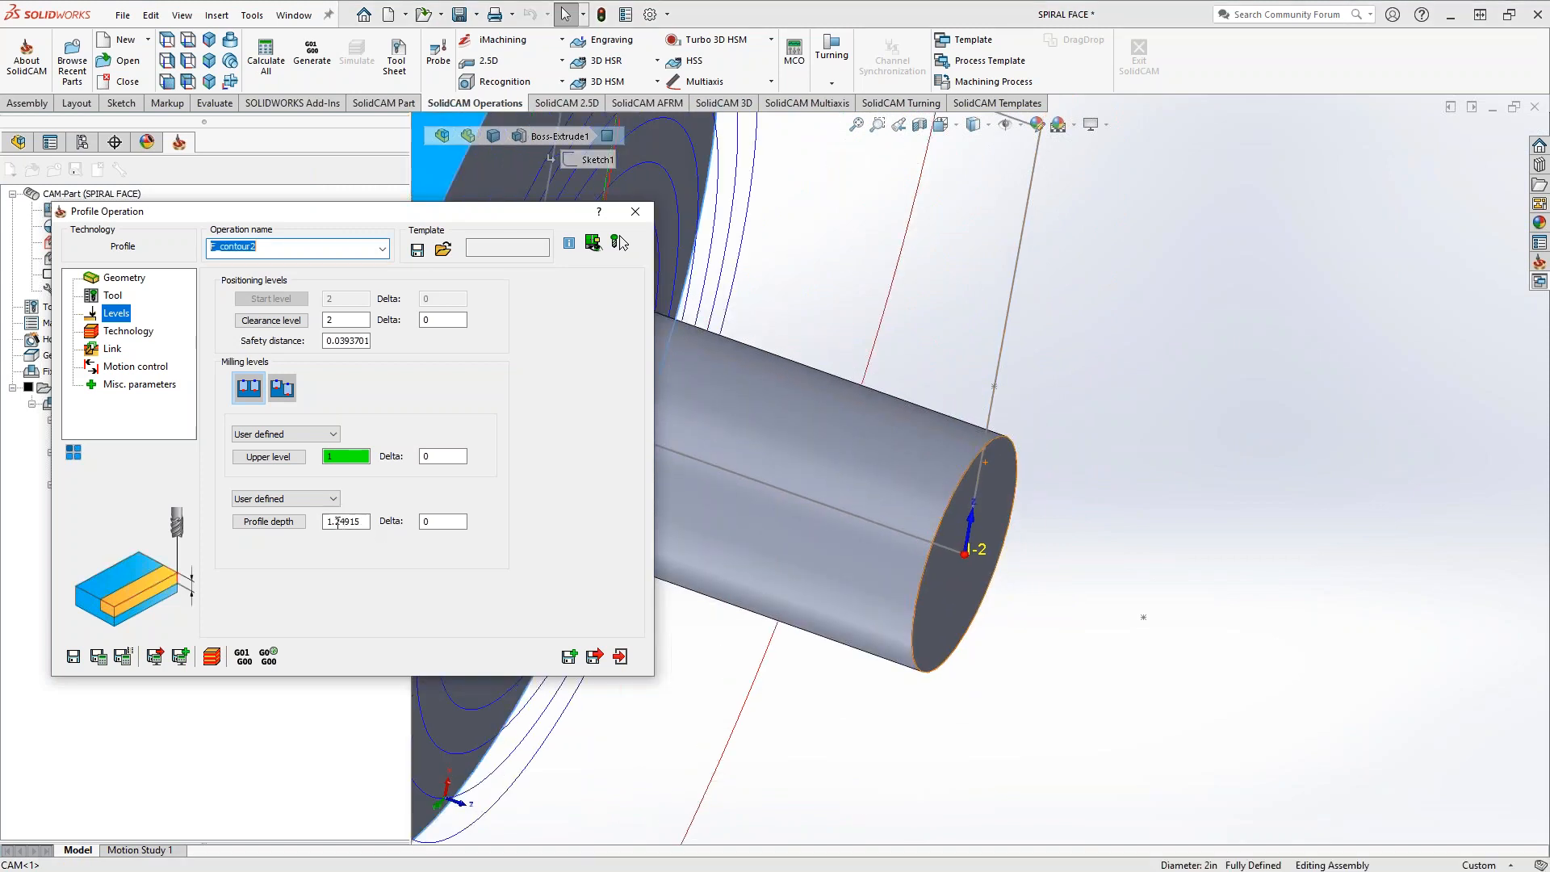
pyautogui.click(296, 522)
pyautogui.click(817, 428)
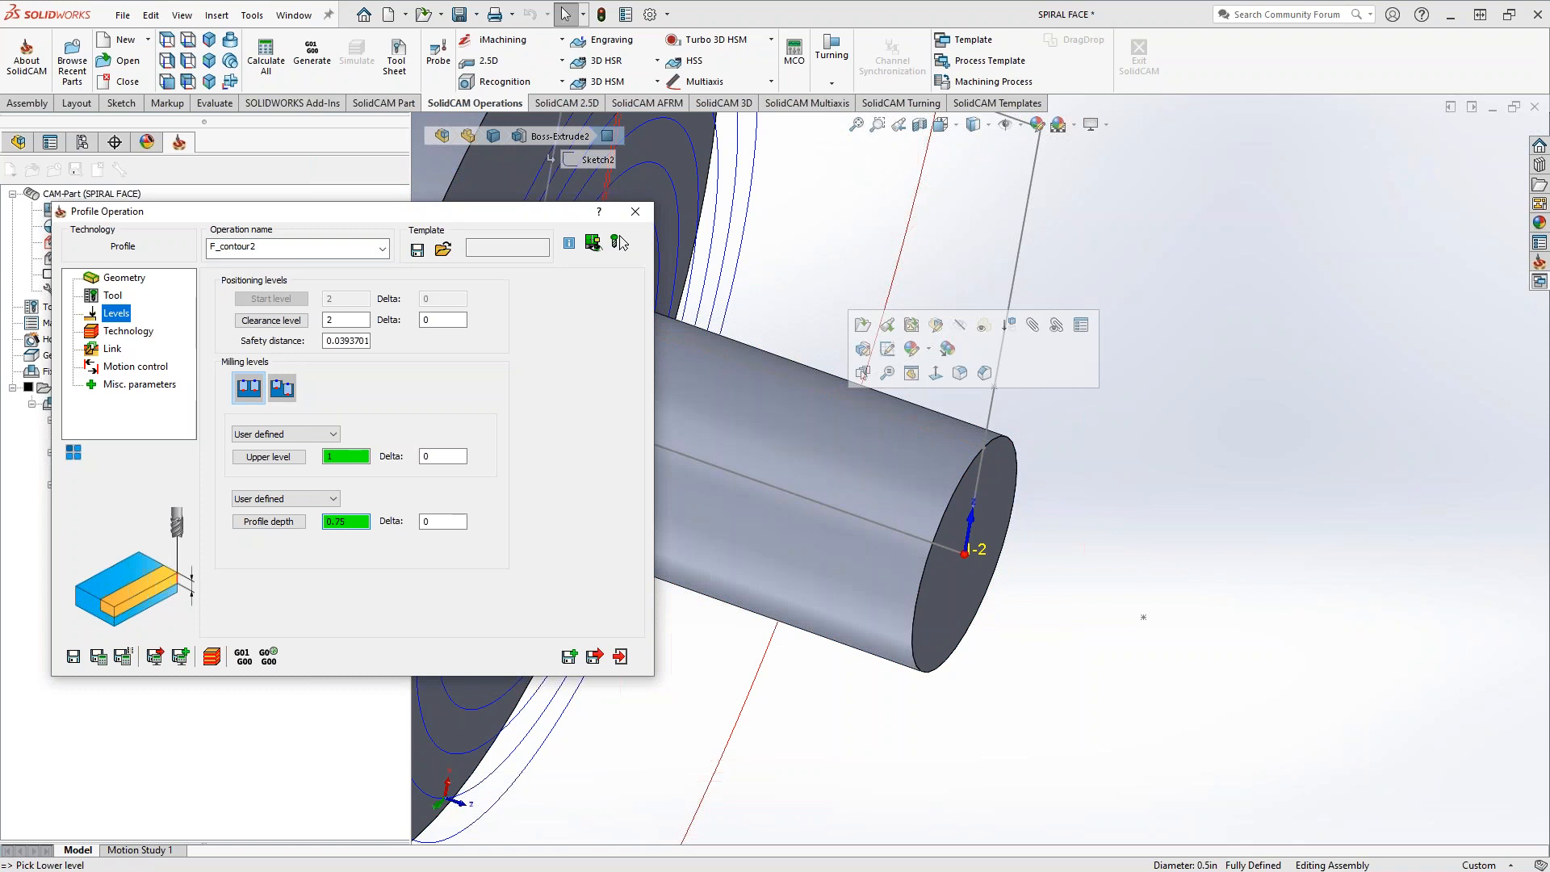
# Try the large cylinder's front edge as the profile depth reference, and restore 0.75 from the small shaft's surface
pyautogui.scroll(5, 856, 493)
pyautogui.moveTo(856, 492); pyautogui.dragTo(816, 478, button='middle')
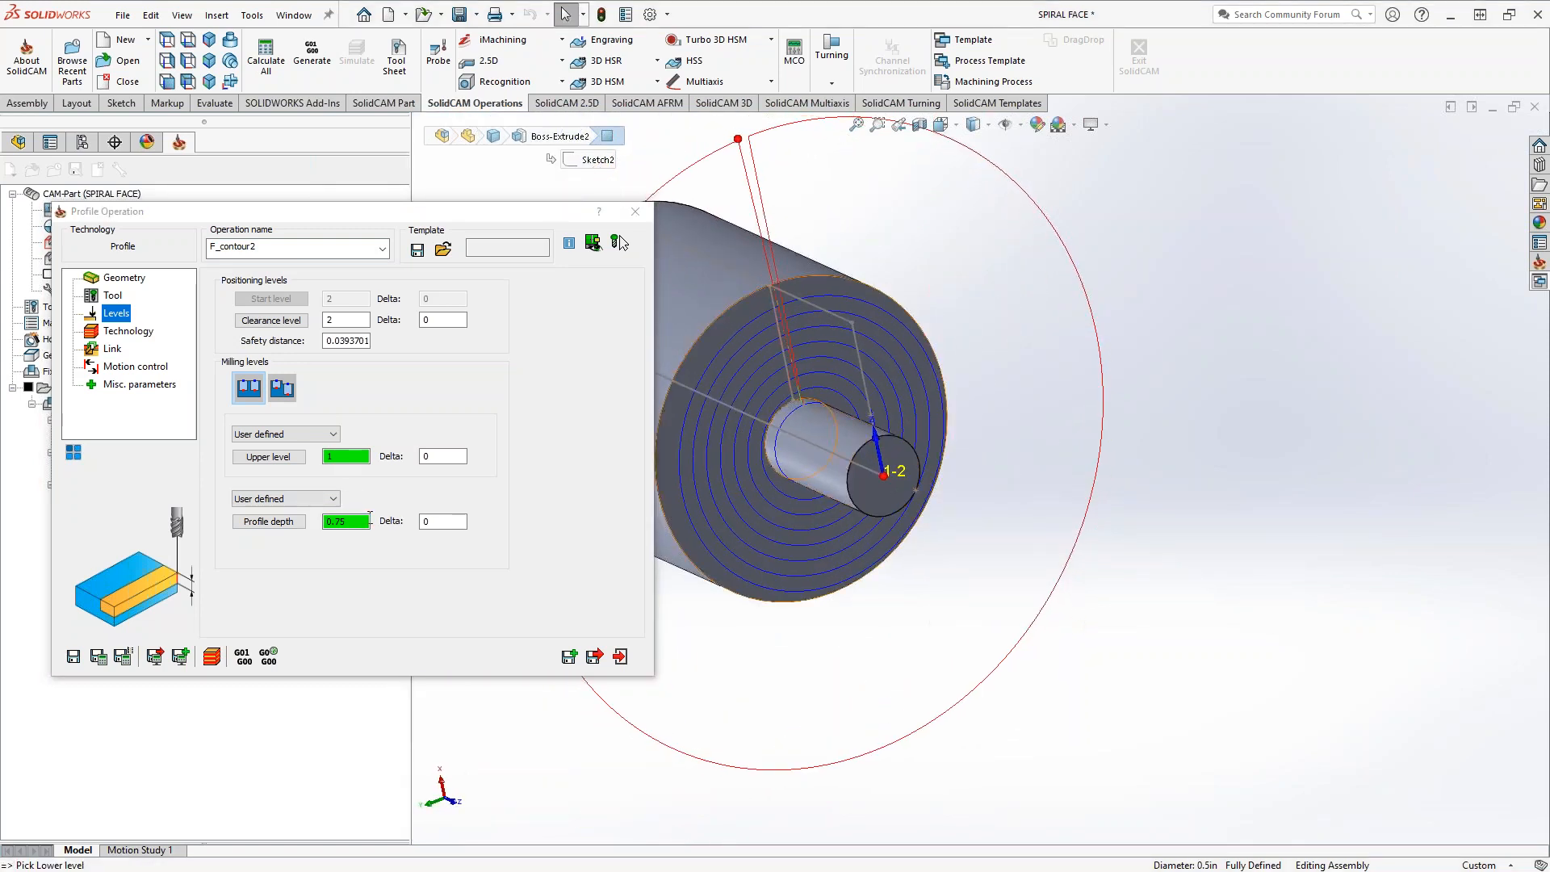
pyautogui.moveTo(909, 505); pyautogui.dragTo(929, 521, button='middle')
pyautogui.click(930, 525)
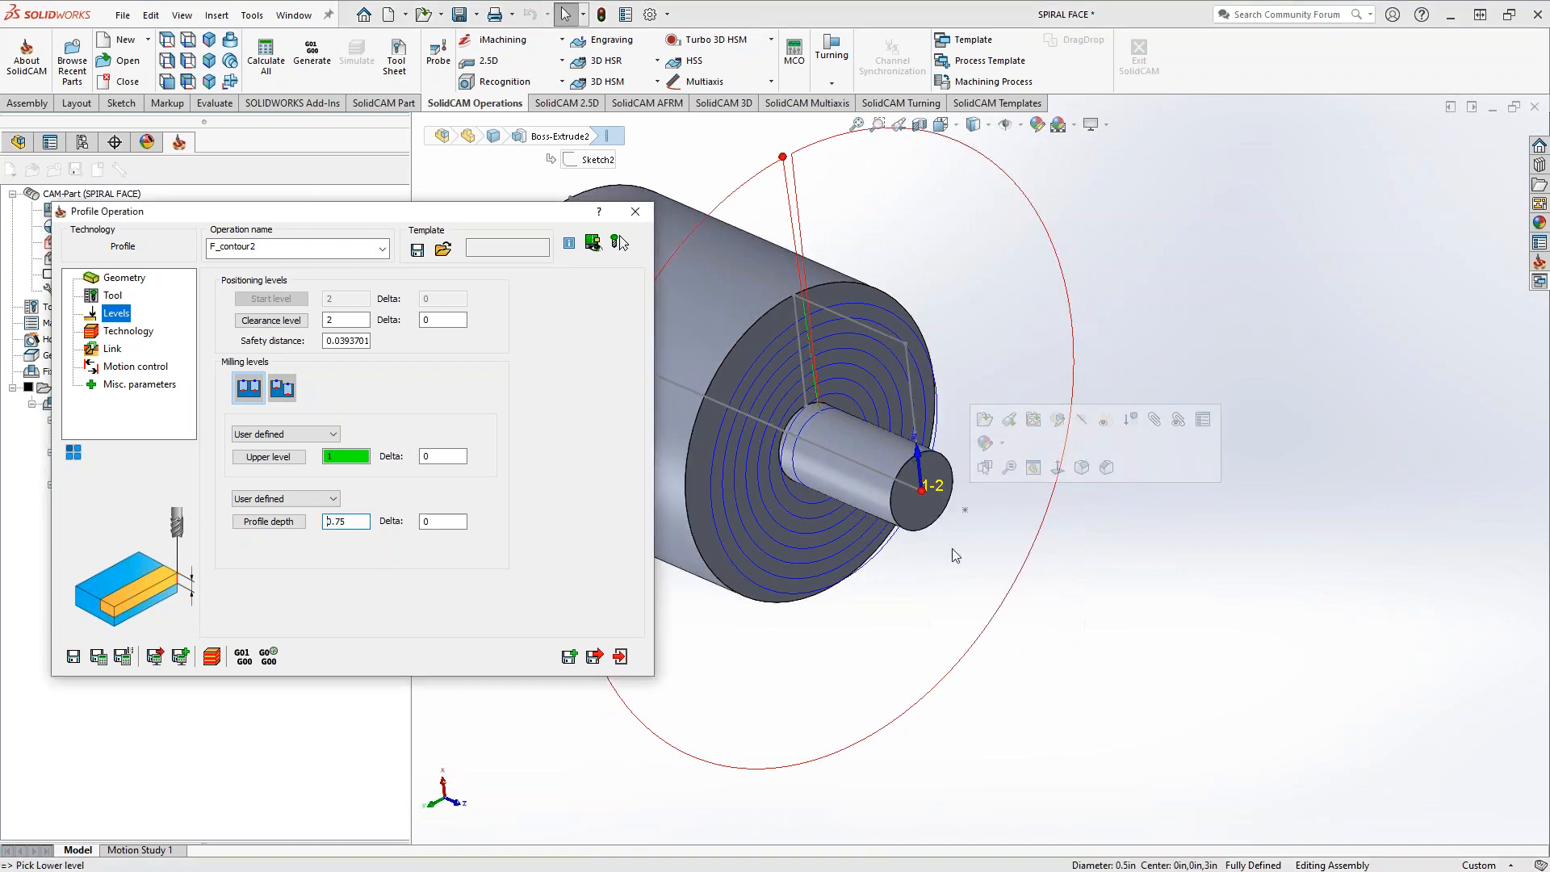
pyautogui.click(839, 282)
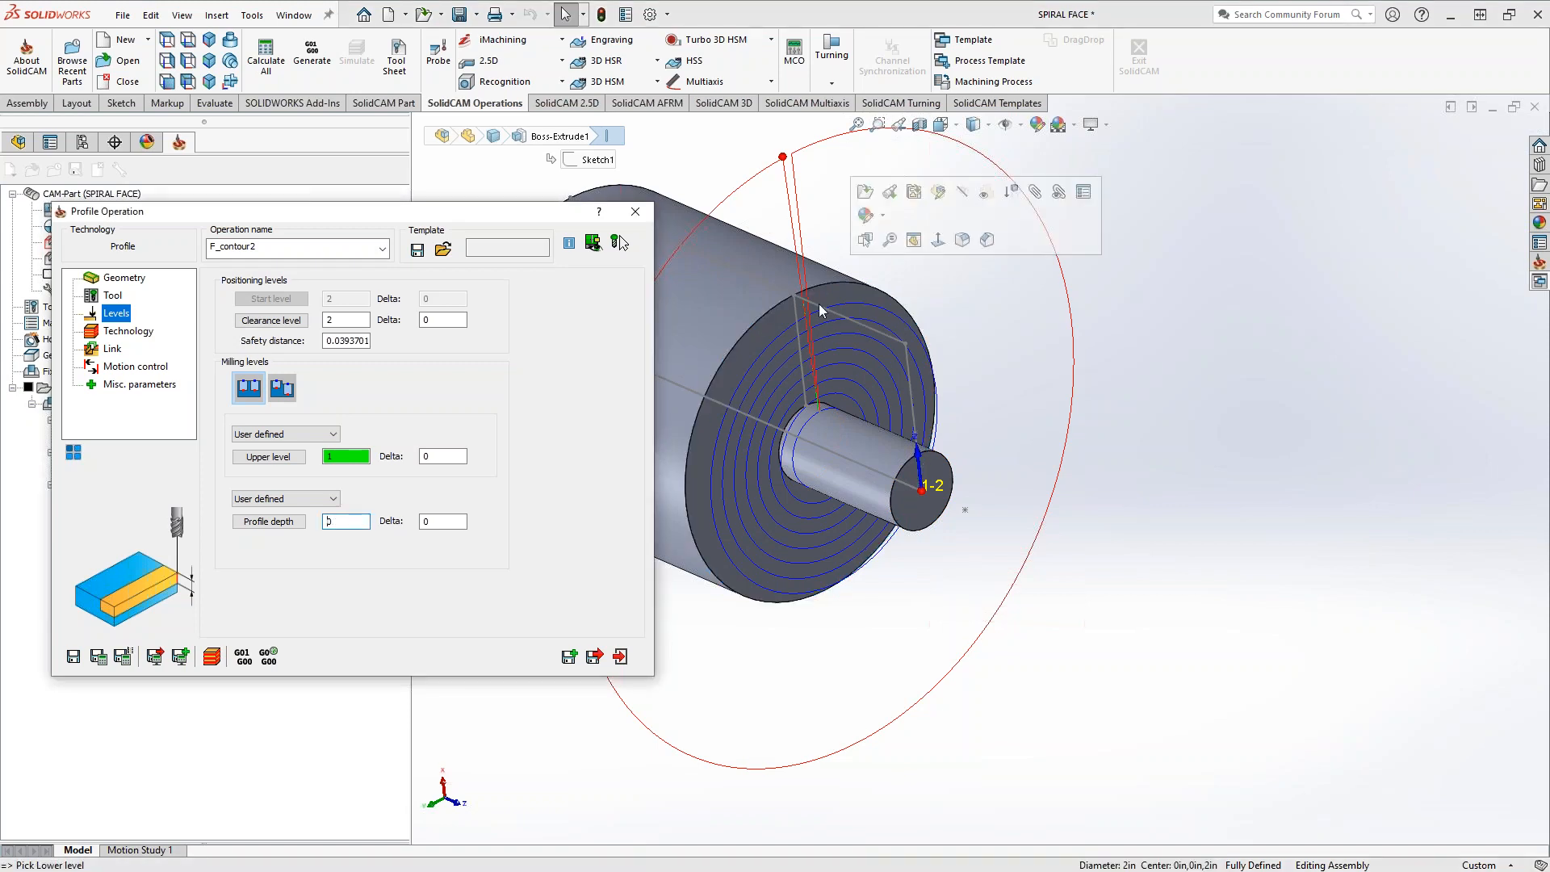
pyautogui.doubleClick(344, 523)
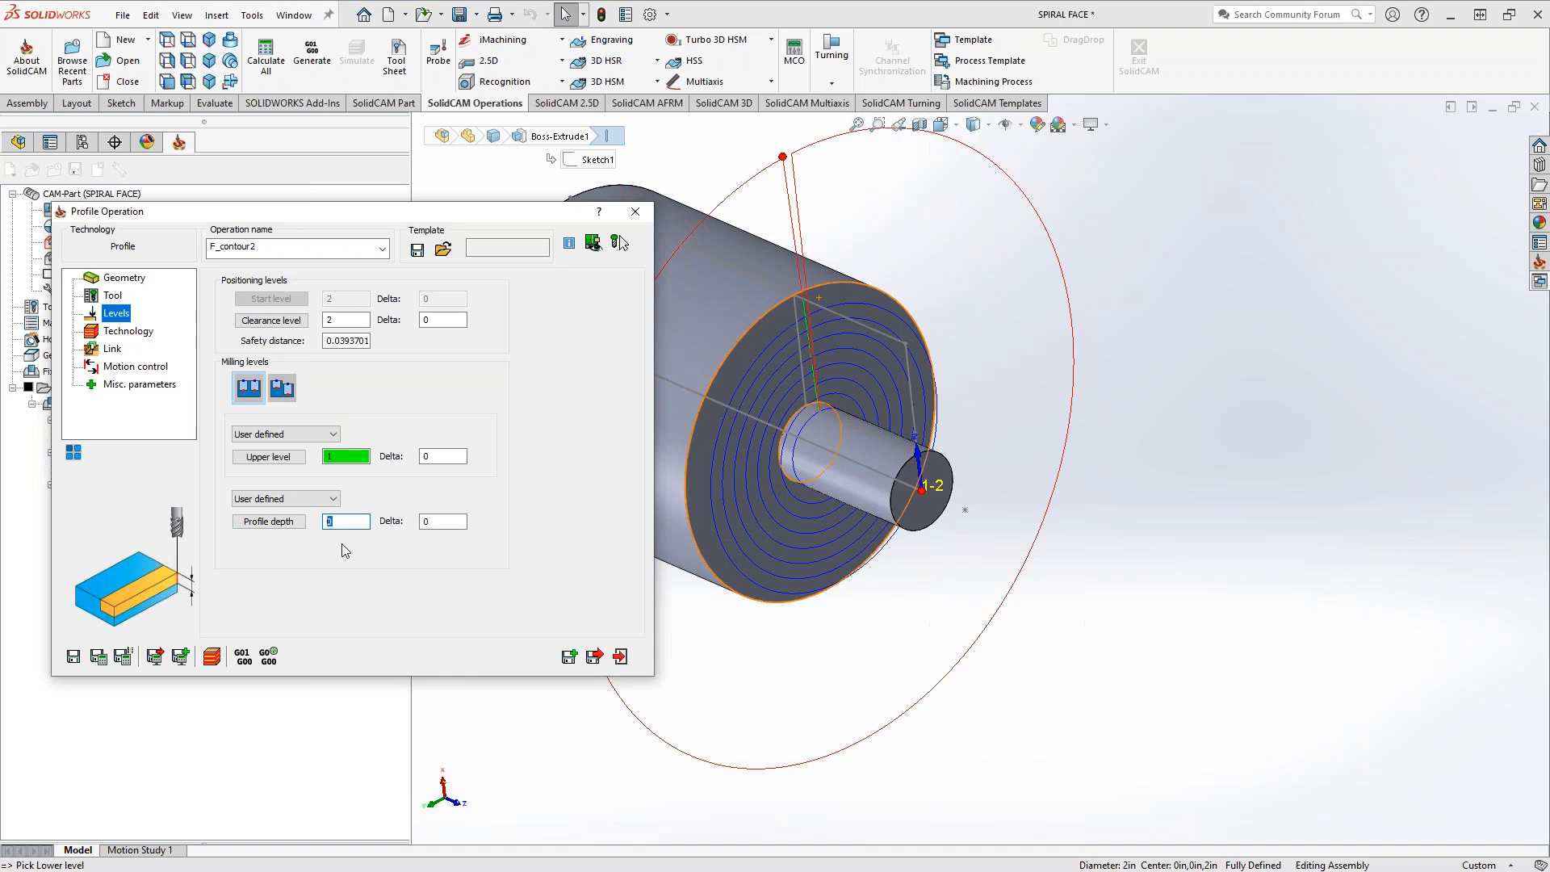
pyautogui.click(879, 445)
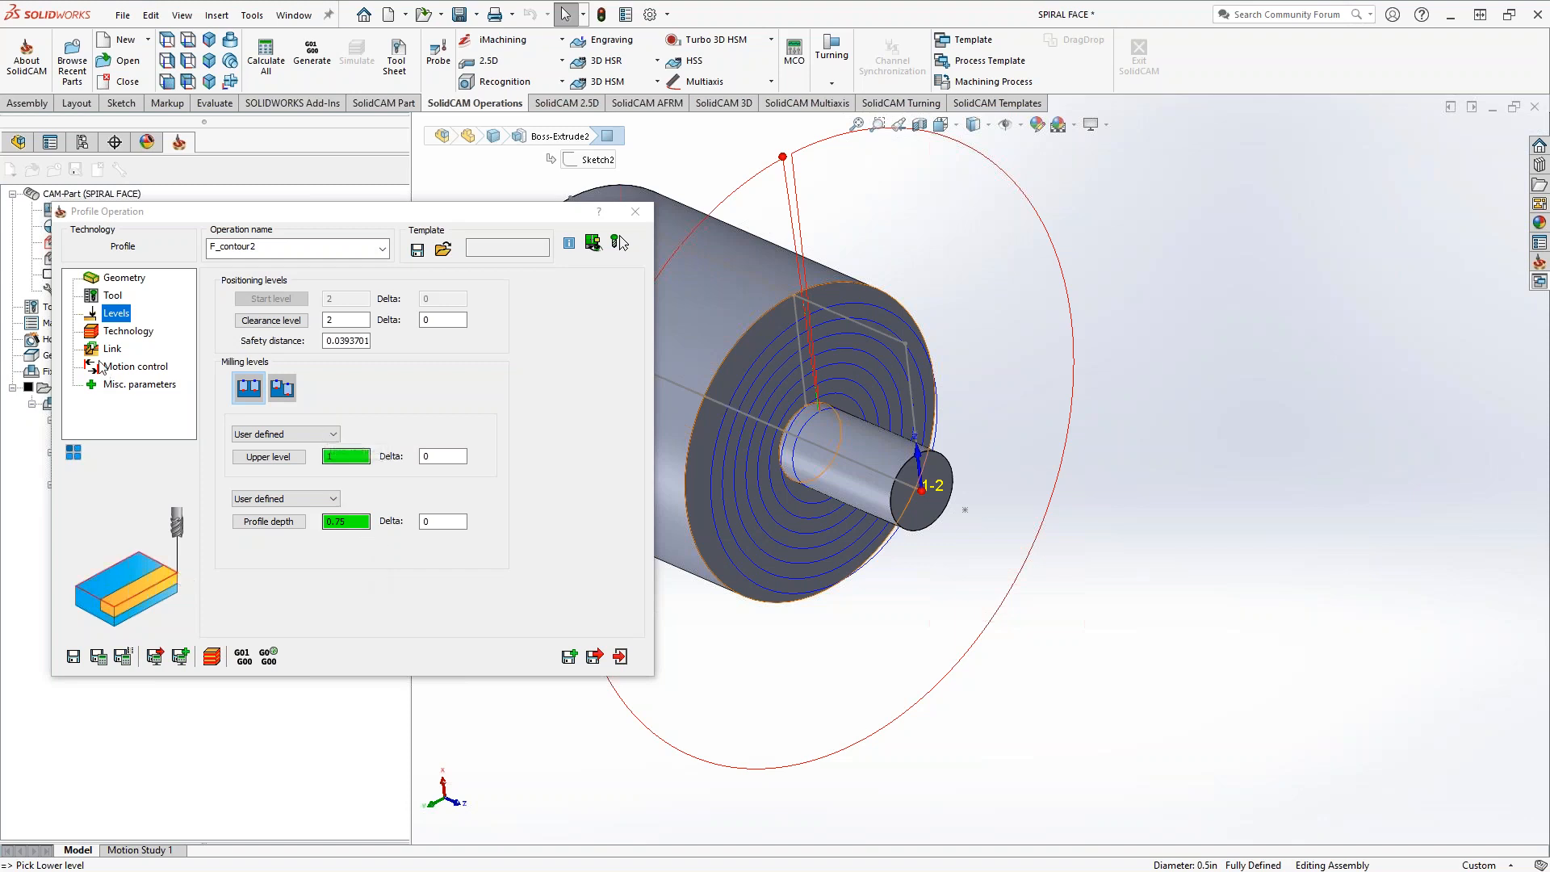
# Set the lead-in to Normal with a length of 0.1, then save, calculate and inspect the toolpath's entry and exit moves
pyautogui.click(122, 331)
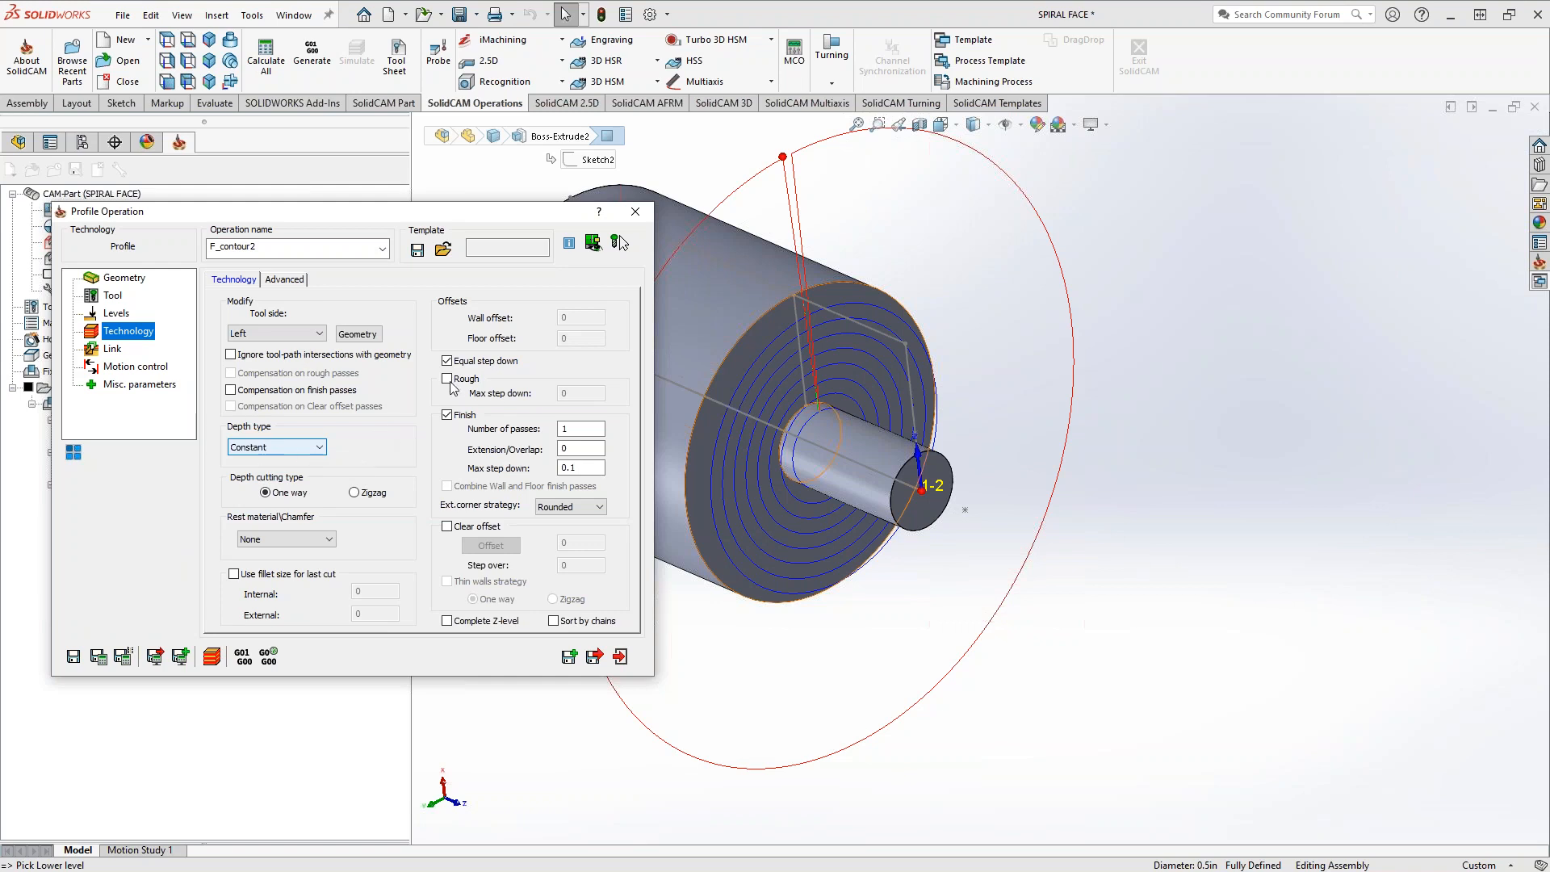
pyautogui.doubleClick(570, 468)
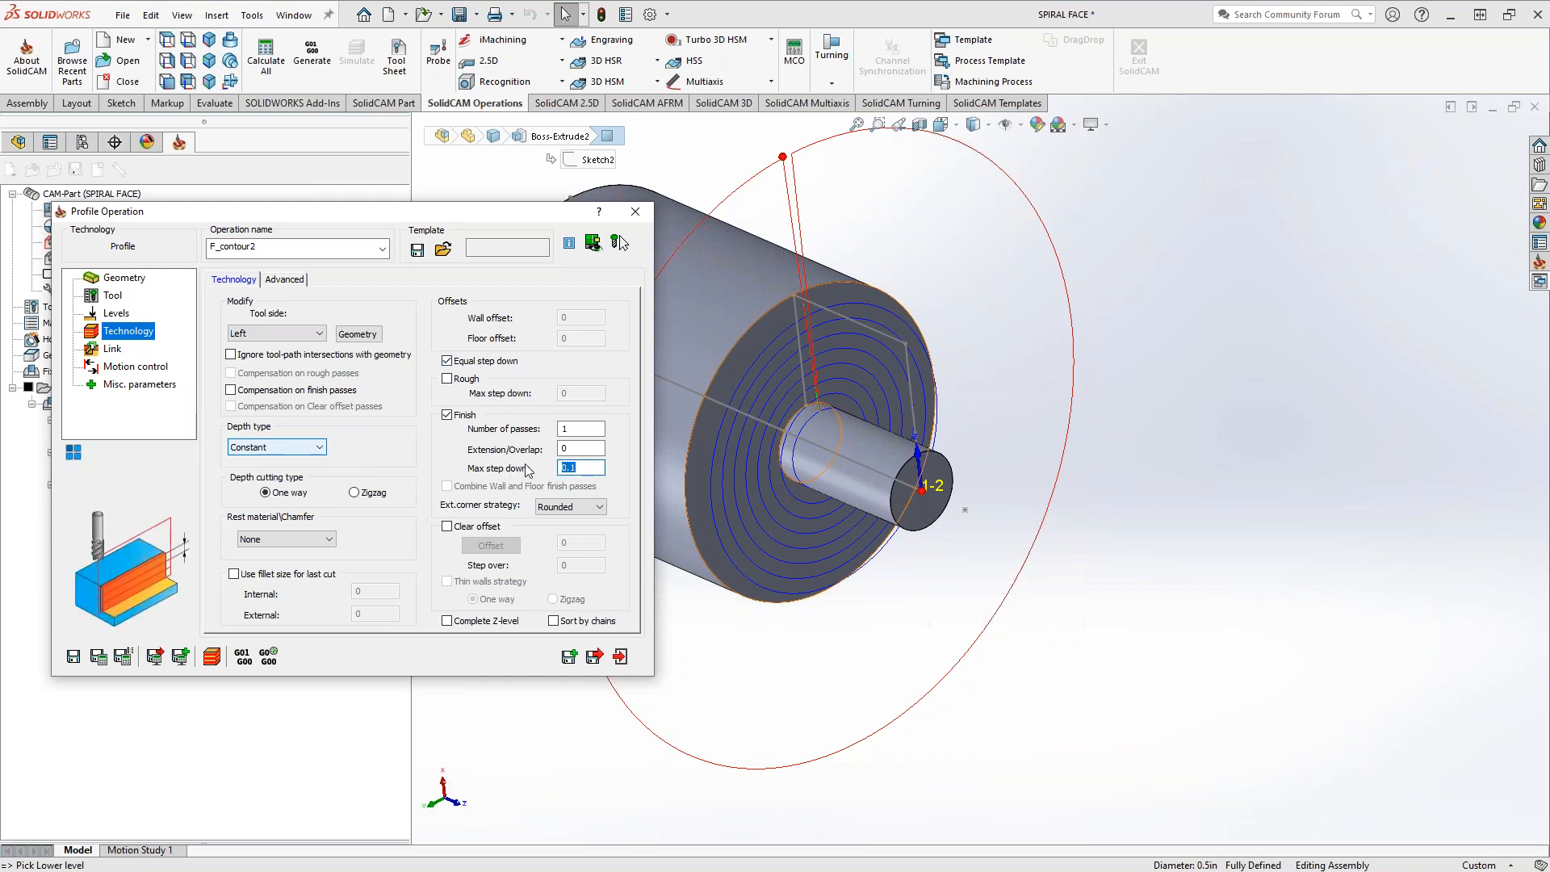
pyautogui.click(111, 355)
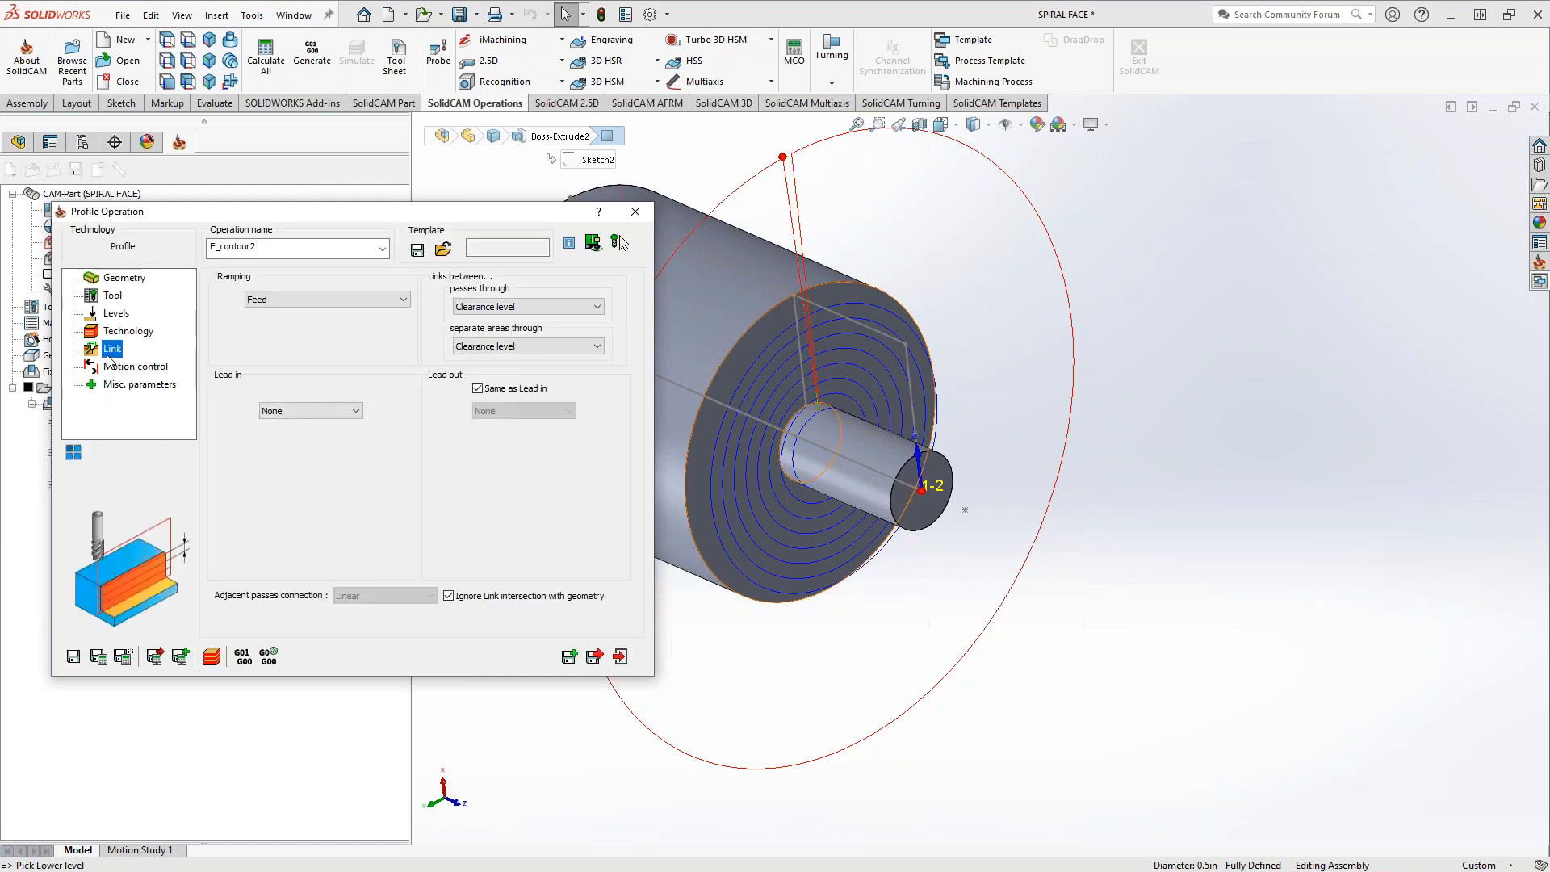
pyautogui.click(354, 411)
pyautogui.click(329, 435)
pyautogui.click(316, 479)
pyautogui.write('.1')
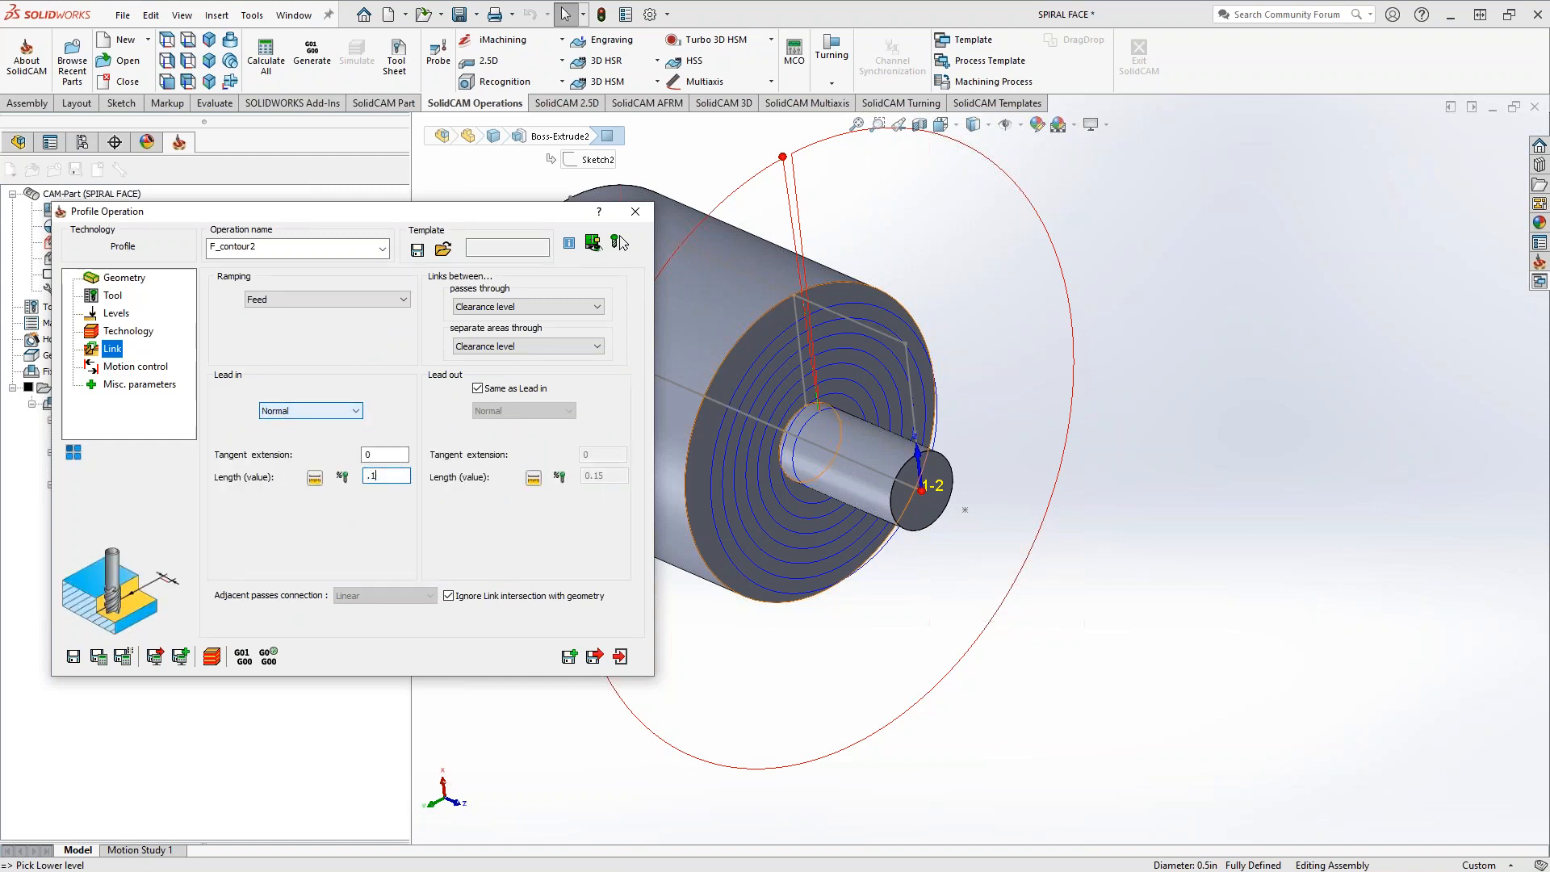
pyautogui.click(99, 658)
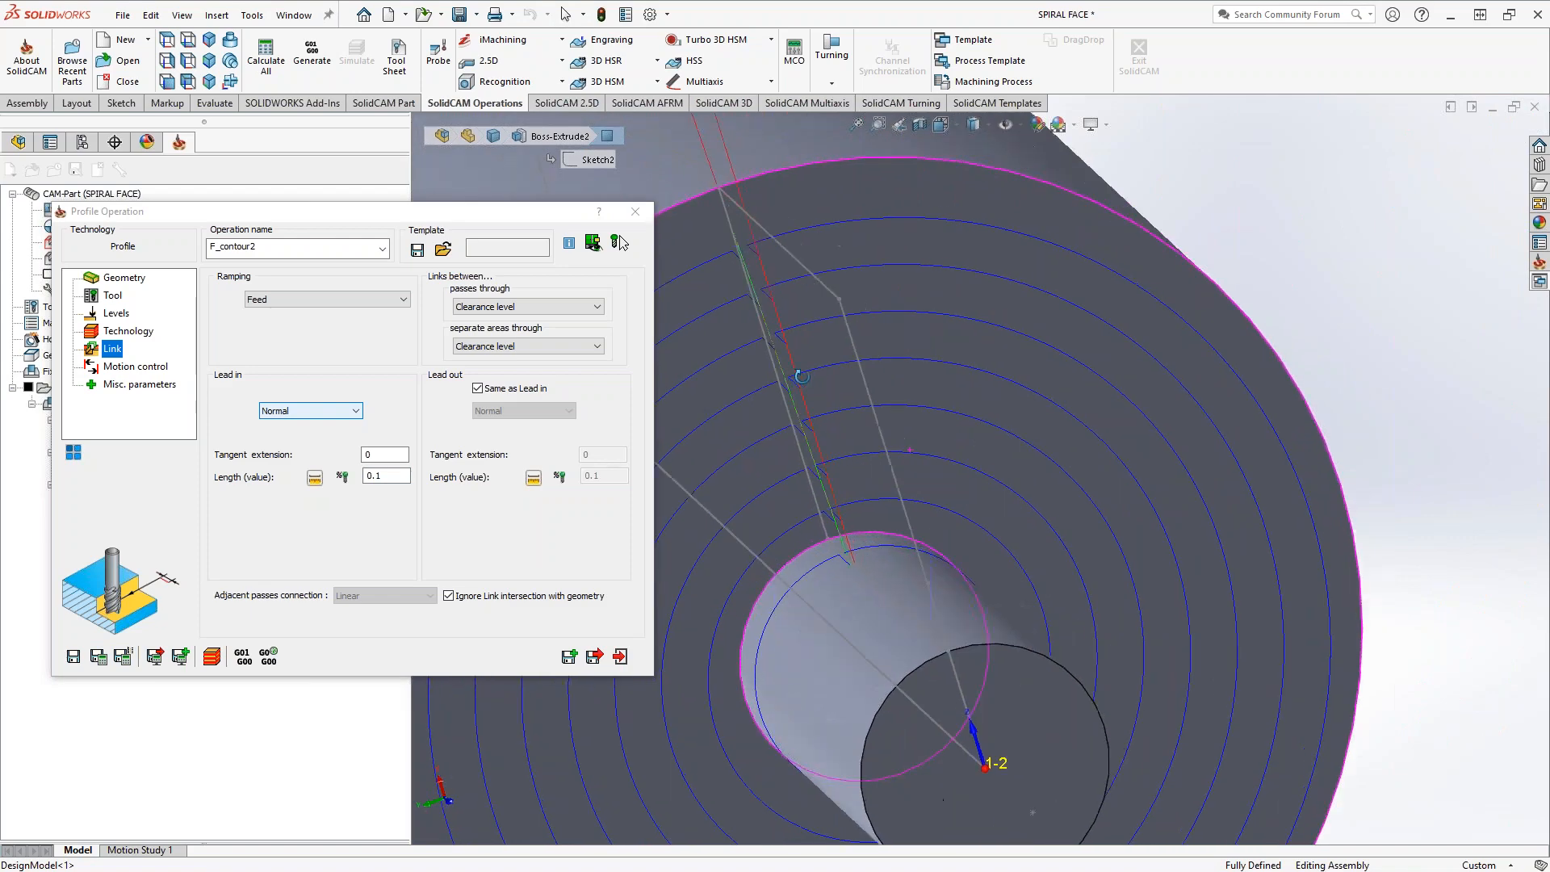
pyautogui.moveTo(869, 555)
pyautogui.mouseDown(button='middle')
pyautogui.moveTo(789, 512)
pyautogui.moveTo(861, 535)
pyautogui.mouseUp(button='middle')
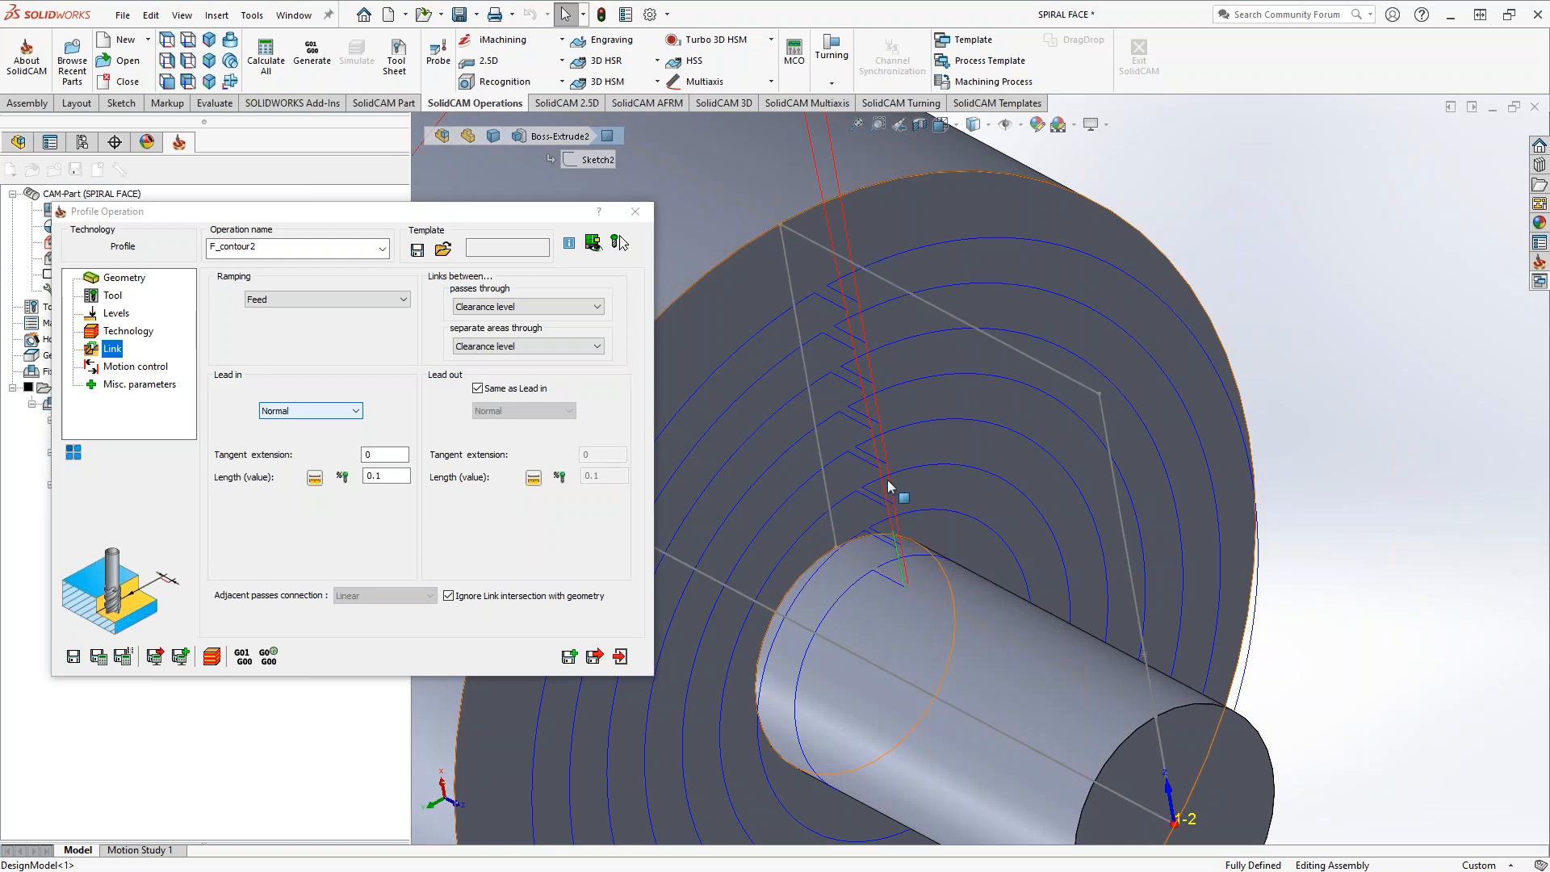
pyautogui.moveTo(922, 541); pyautogui.dragTo(908, 404, button='middle')
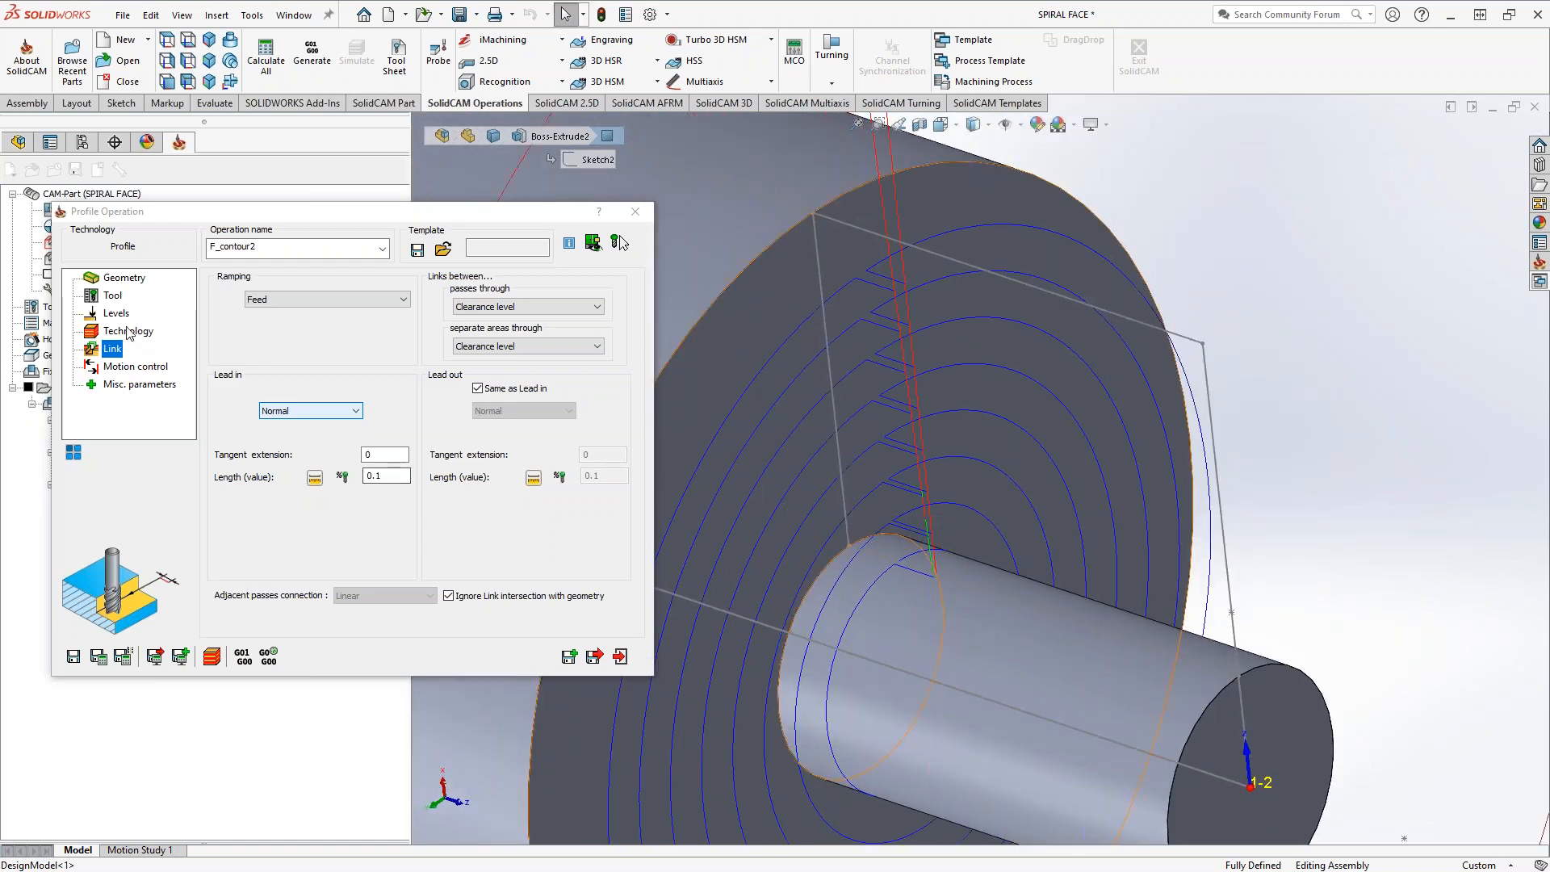
# Set the finish pass extension/overlap to 0.05, then save, calculate and inspect the toolpath
pyautogui.click(127, 331)
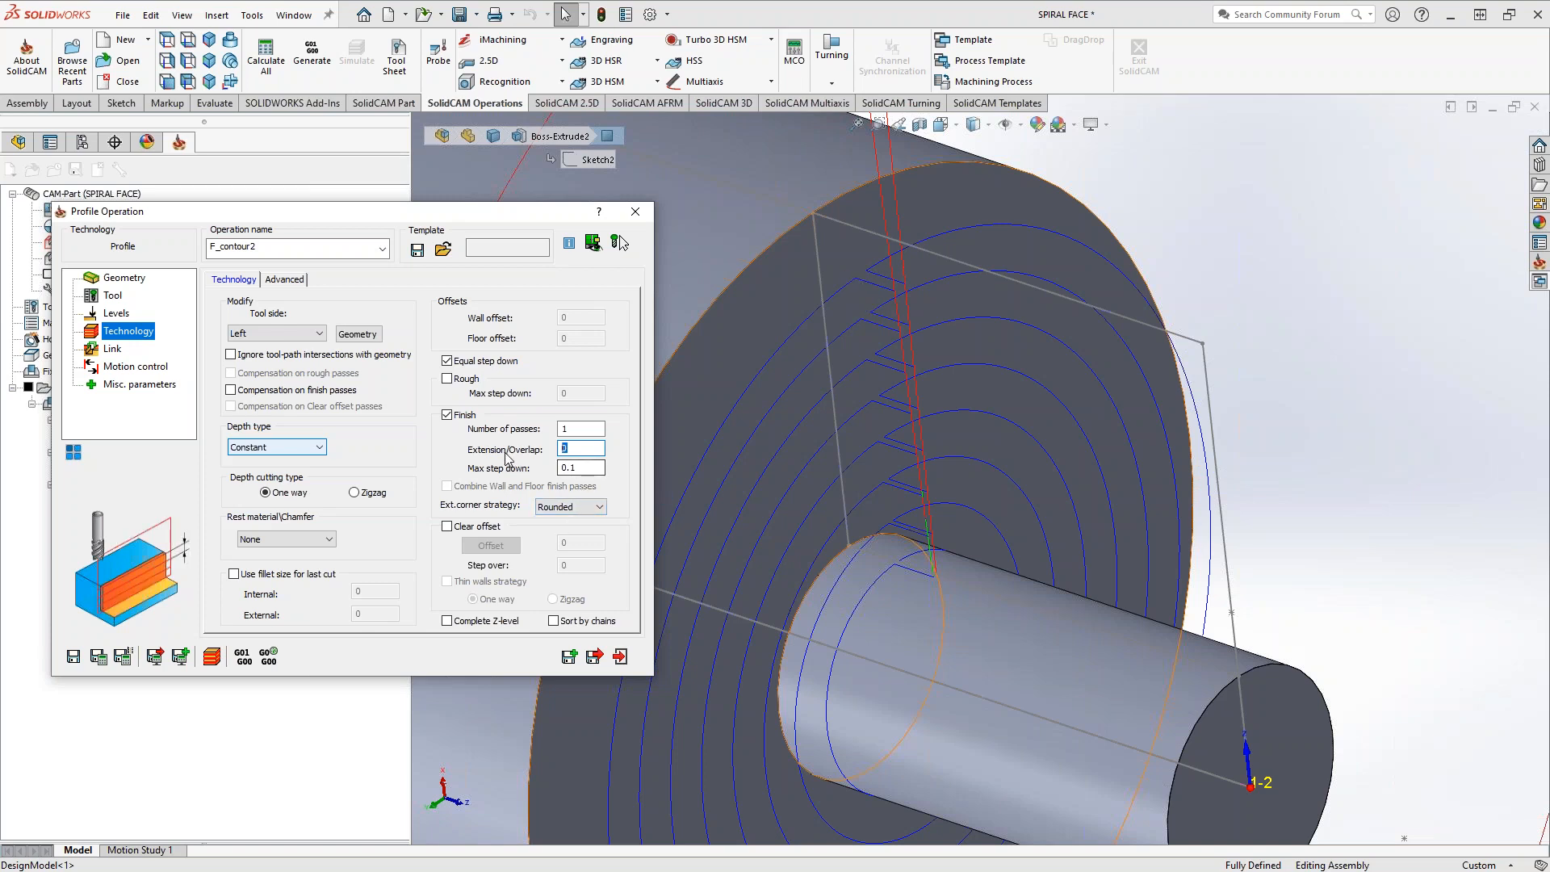
pyautogui.write('.05')
pyautogui.click(99, 656)
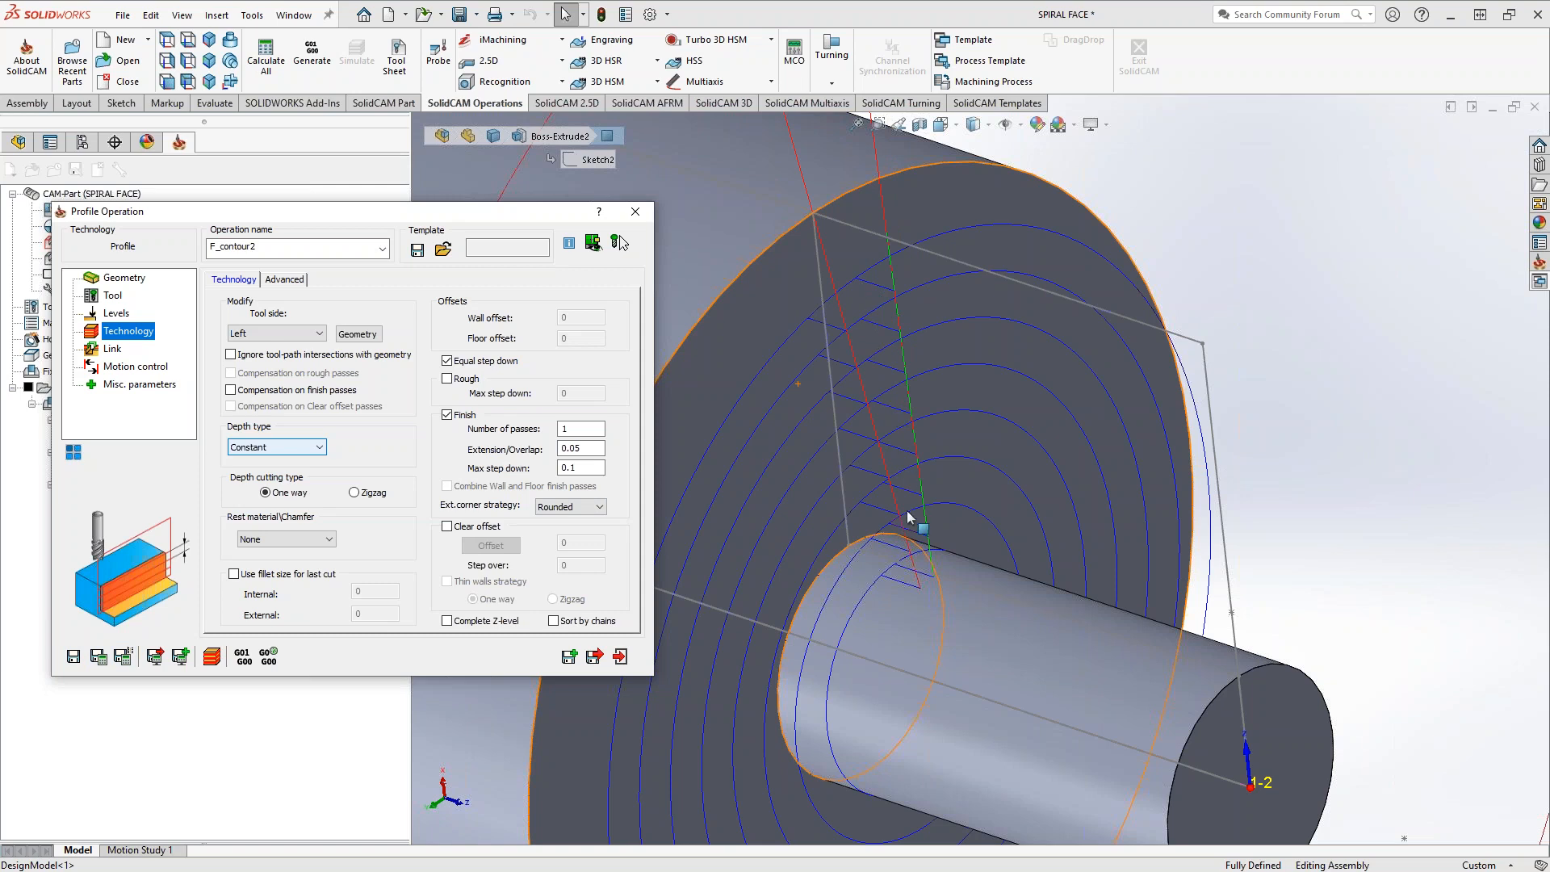
pyautogui.moveTo(930, 445); pyautogui.dragTo(880, 418, button='middle')
pyautogui.scroll(5, 932, 438)
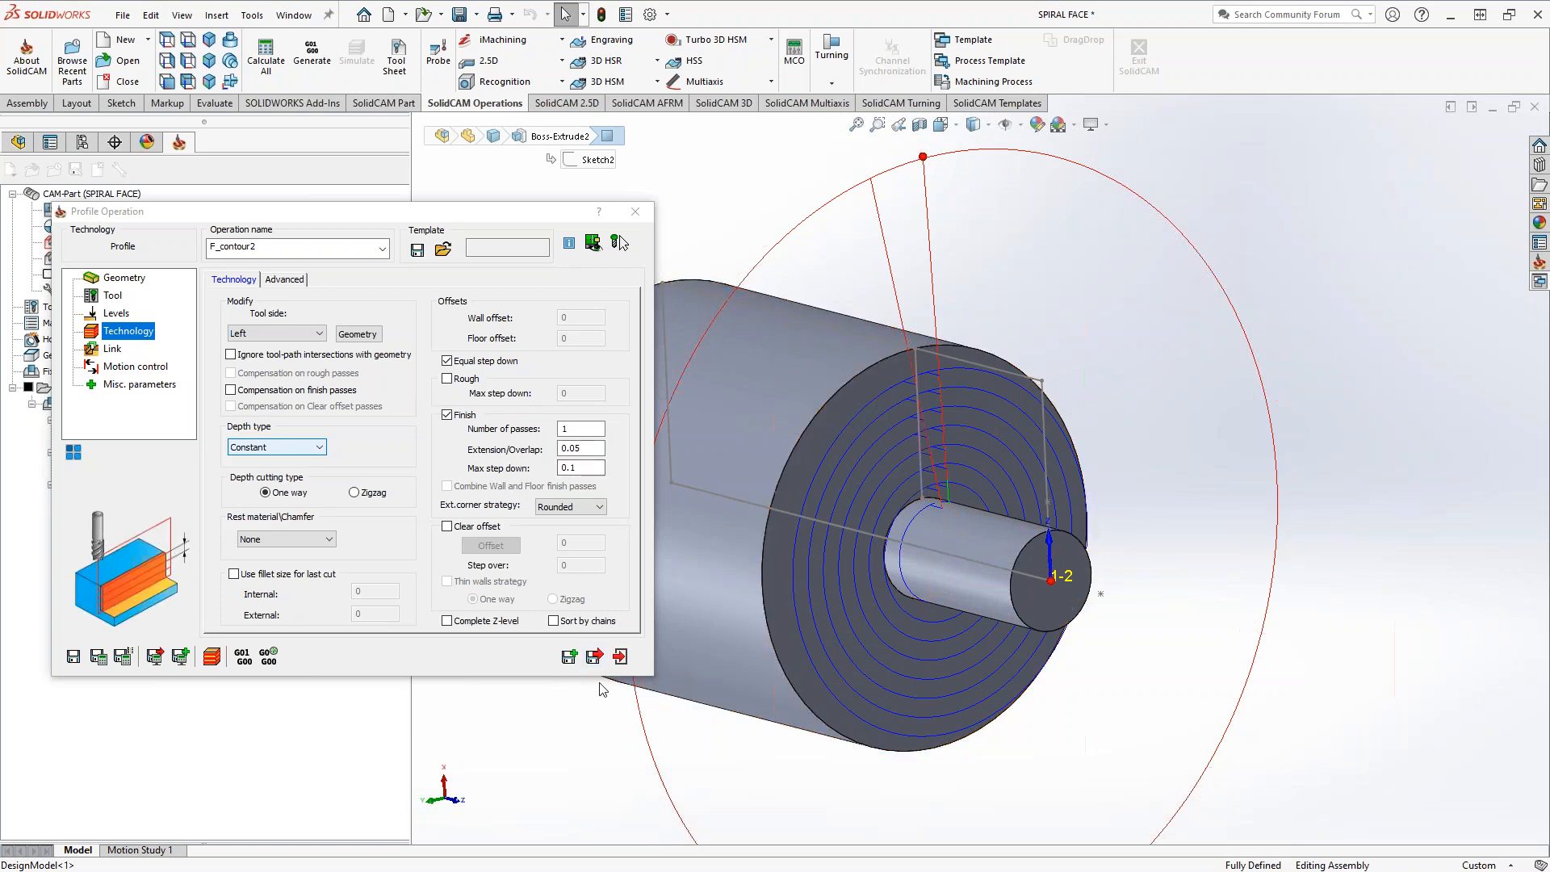
# Exit the profile operation and suppress F_contour2
pyautogui.click(621, 657)
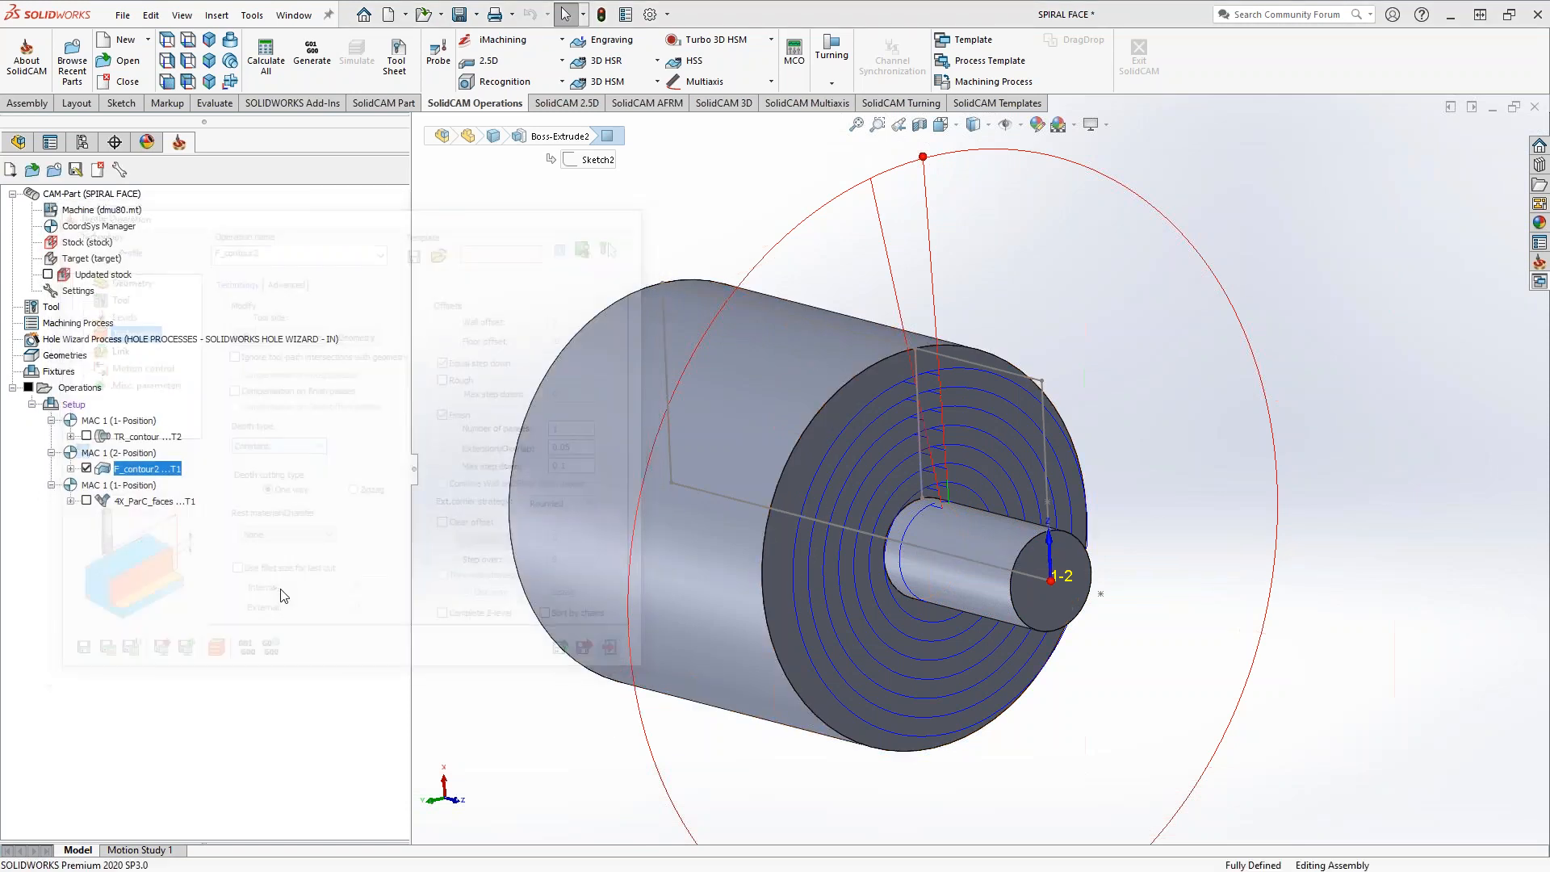
pyautogui.rightClick(125, 475)
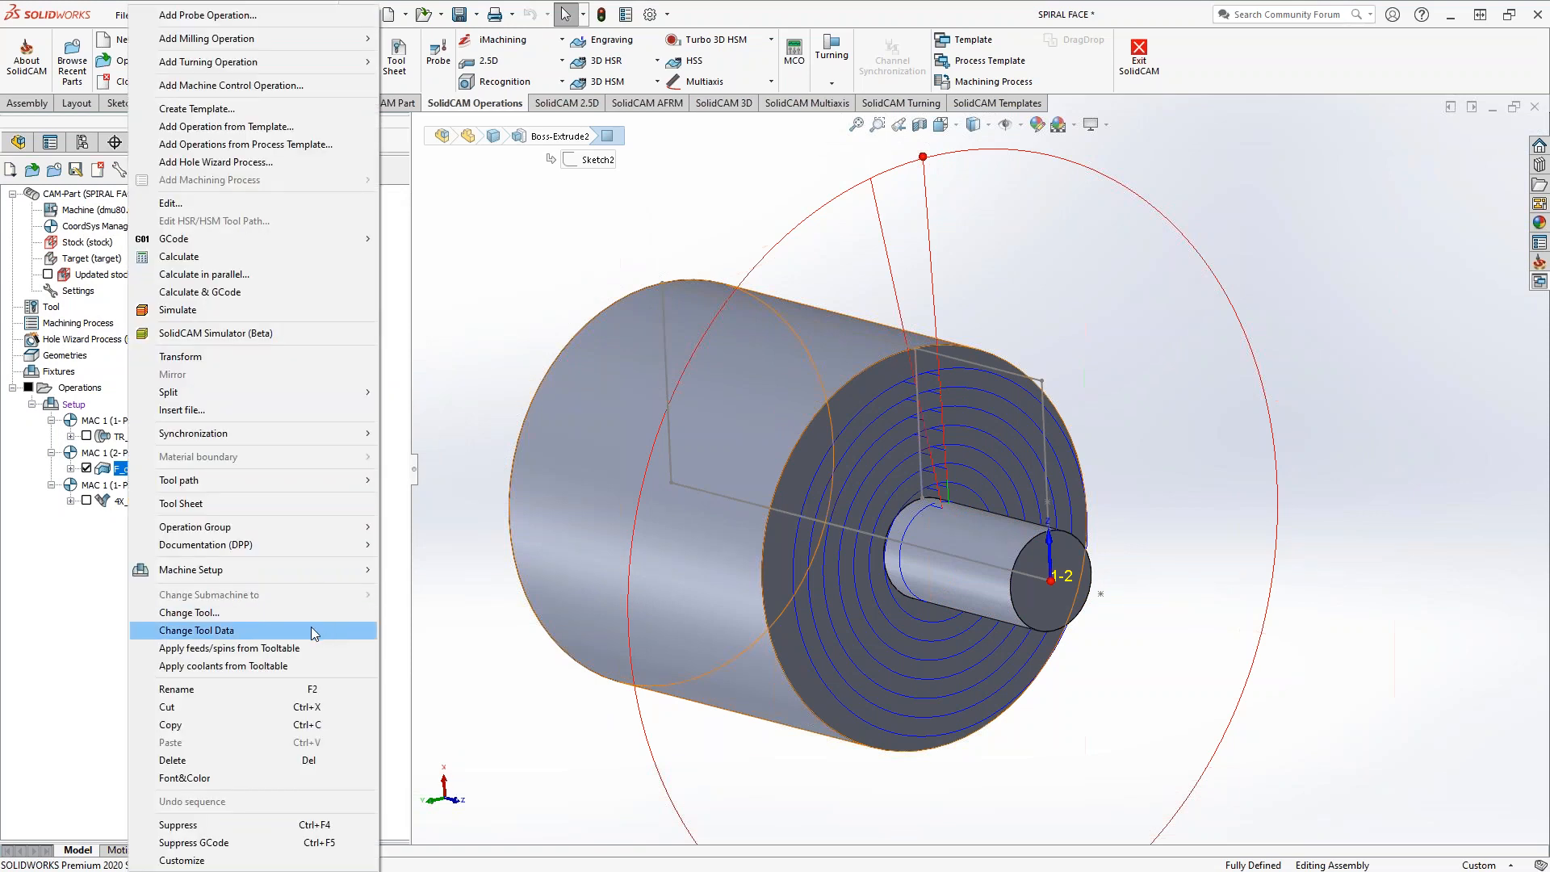
pyautogui.click(186, 825)
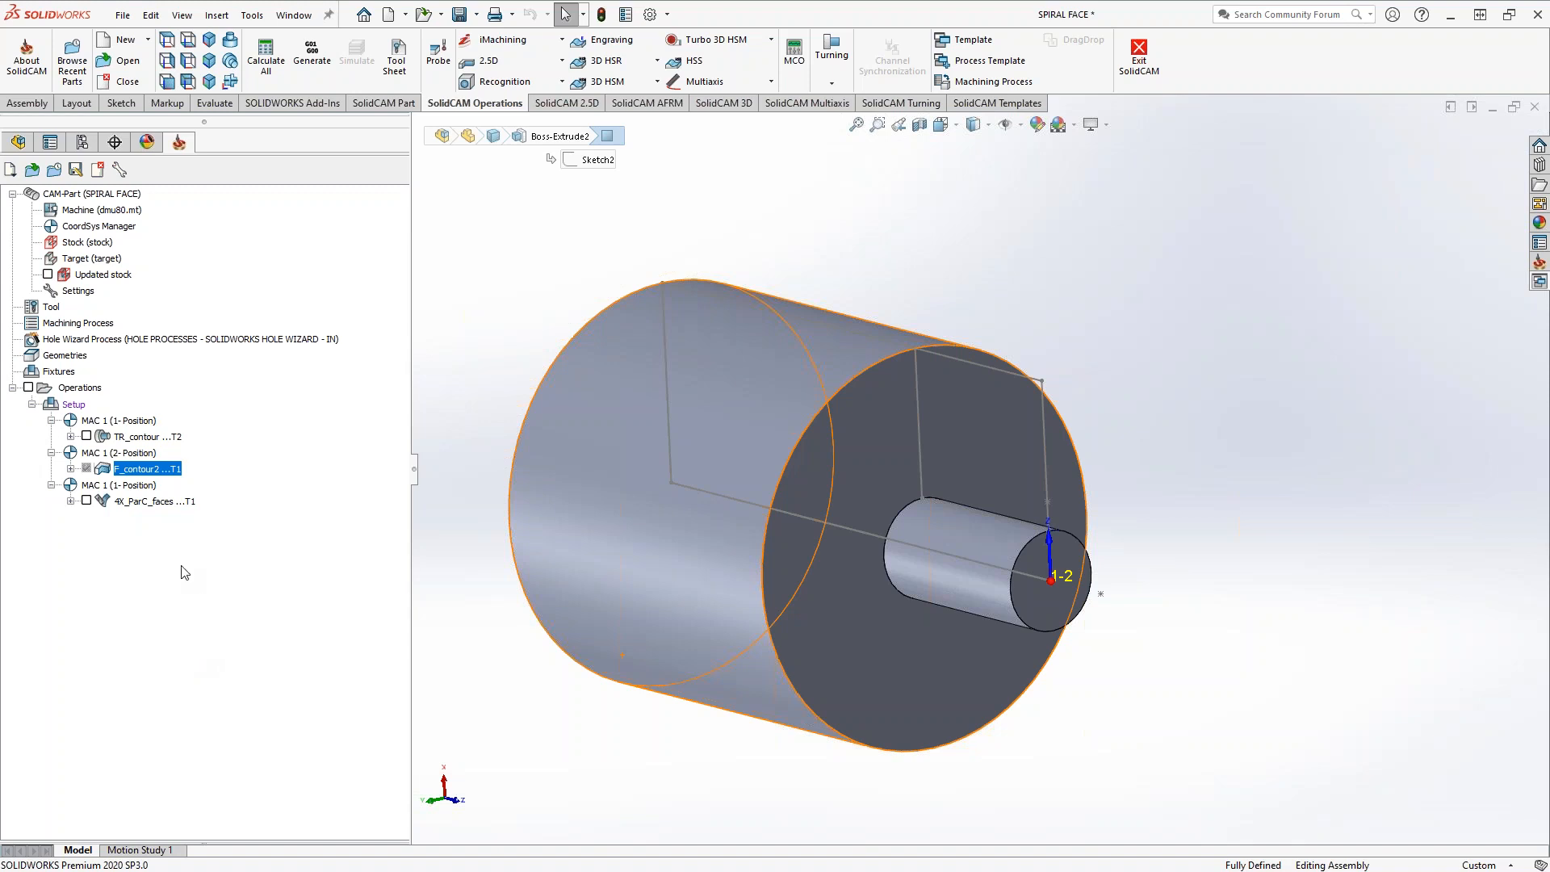
# Open the 4X_ParC_faces operation and examine its drive surface, edge curve and area type options
pyautogui.click(142, 501)
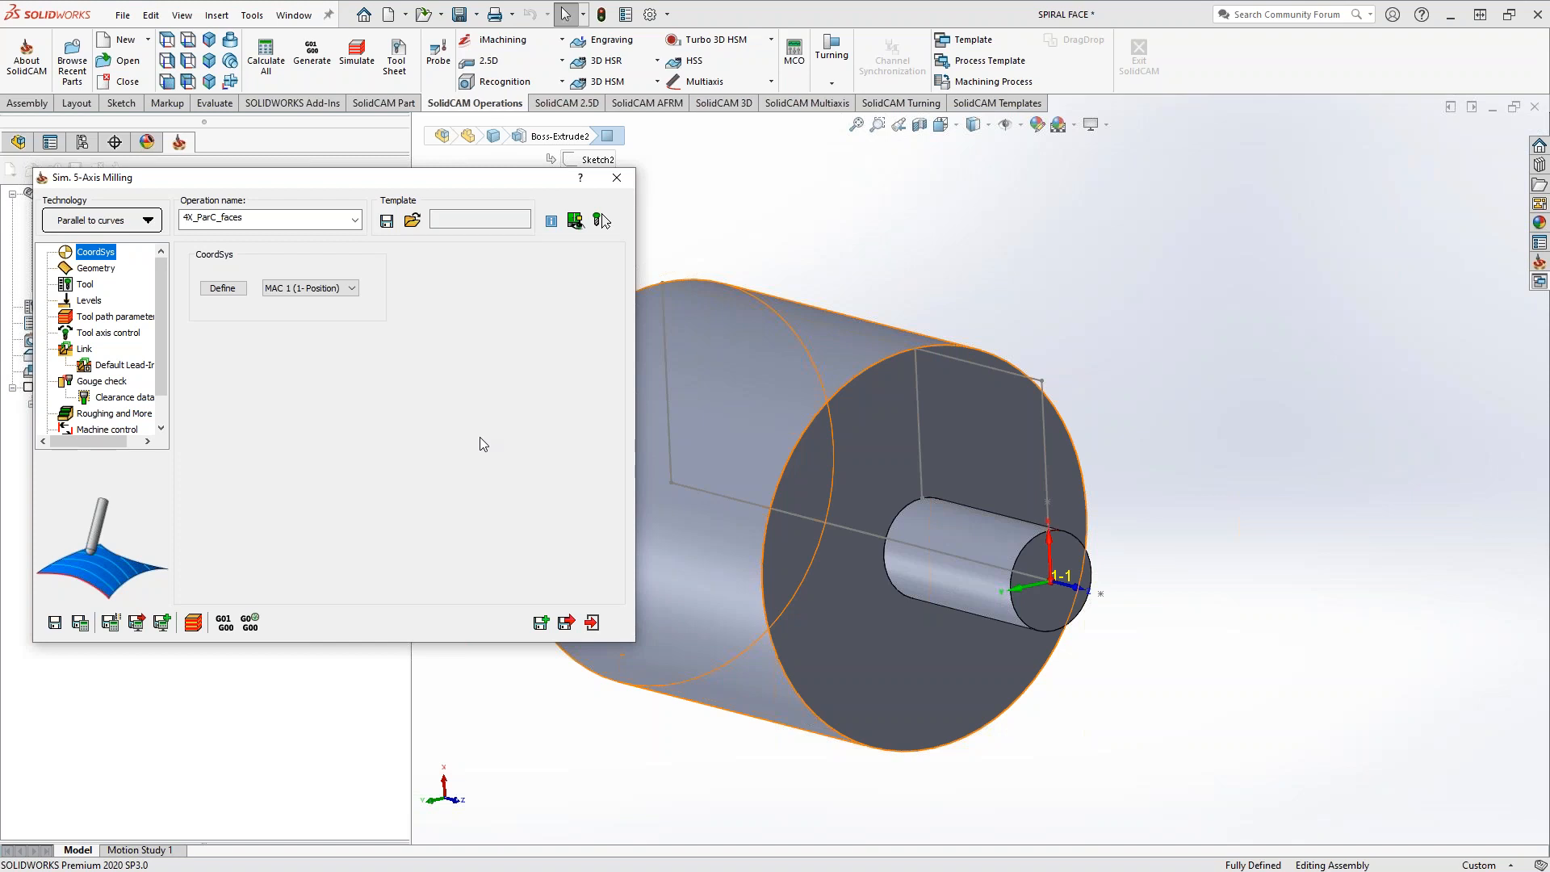
pyautogui.click(95, 268)
pyautogui.click(223, 318)
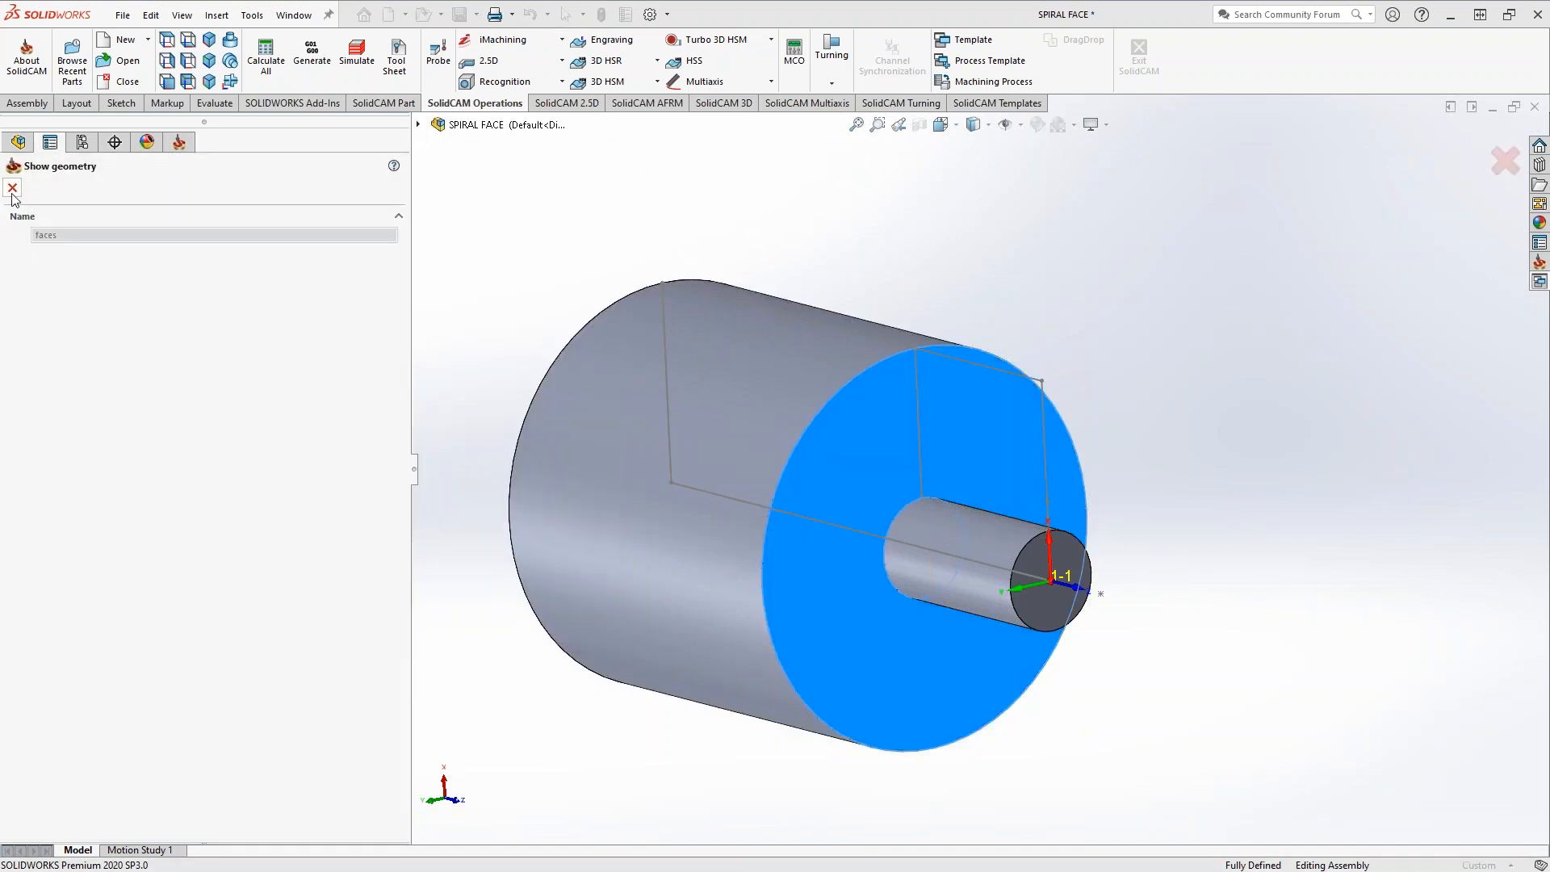
pyautogui.click(12, 189)
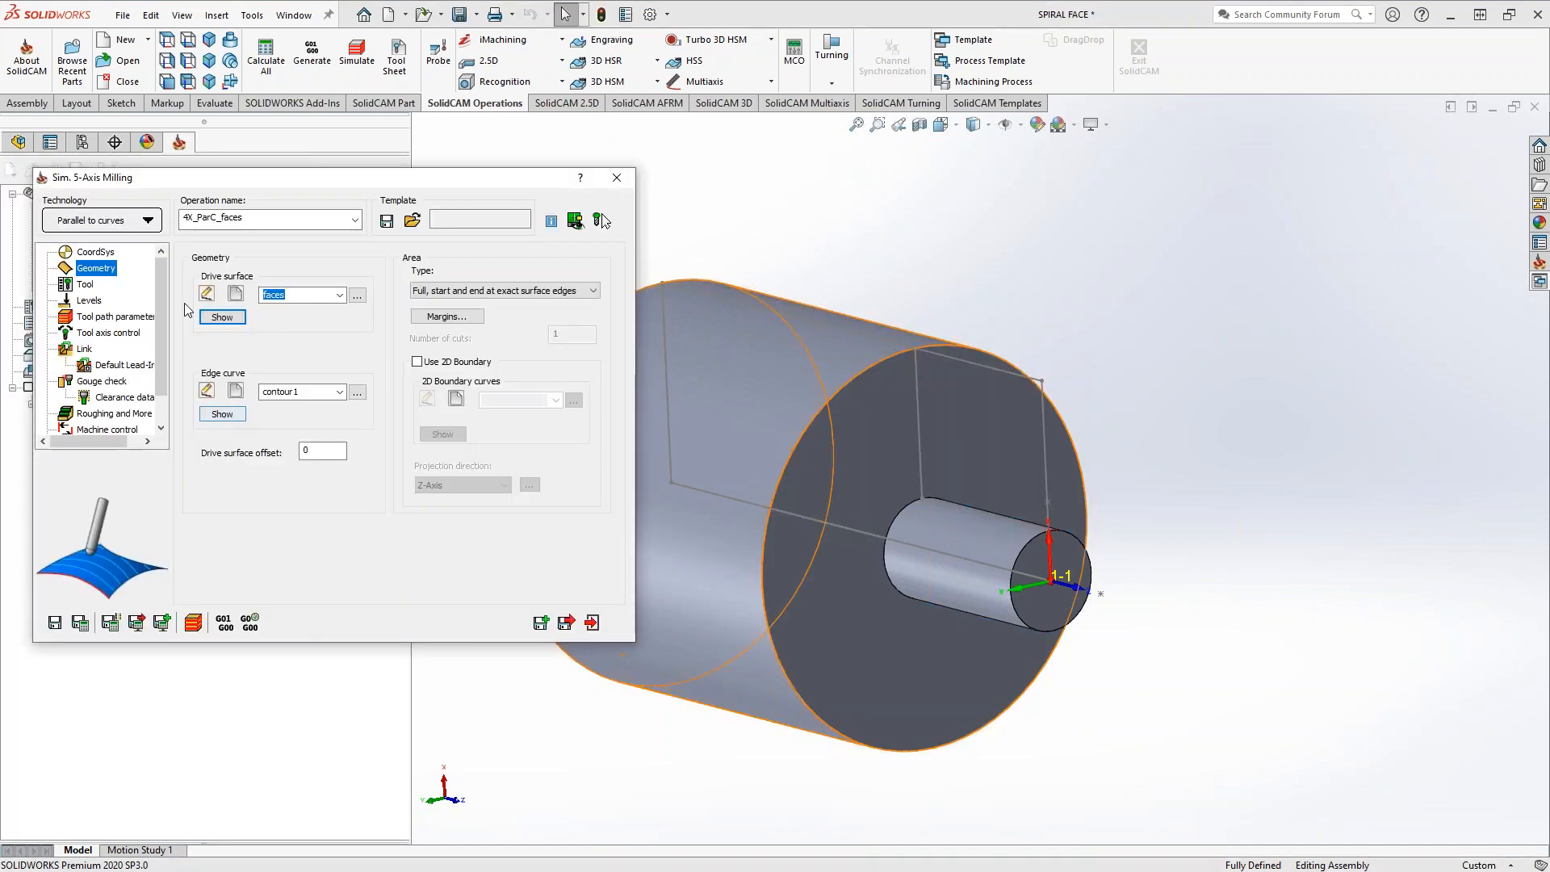
pyautogui.click(223, 414)
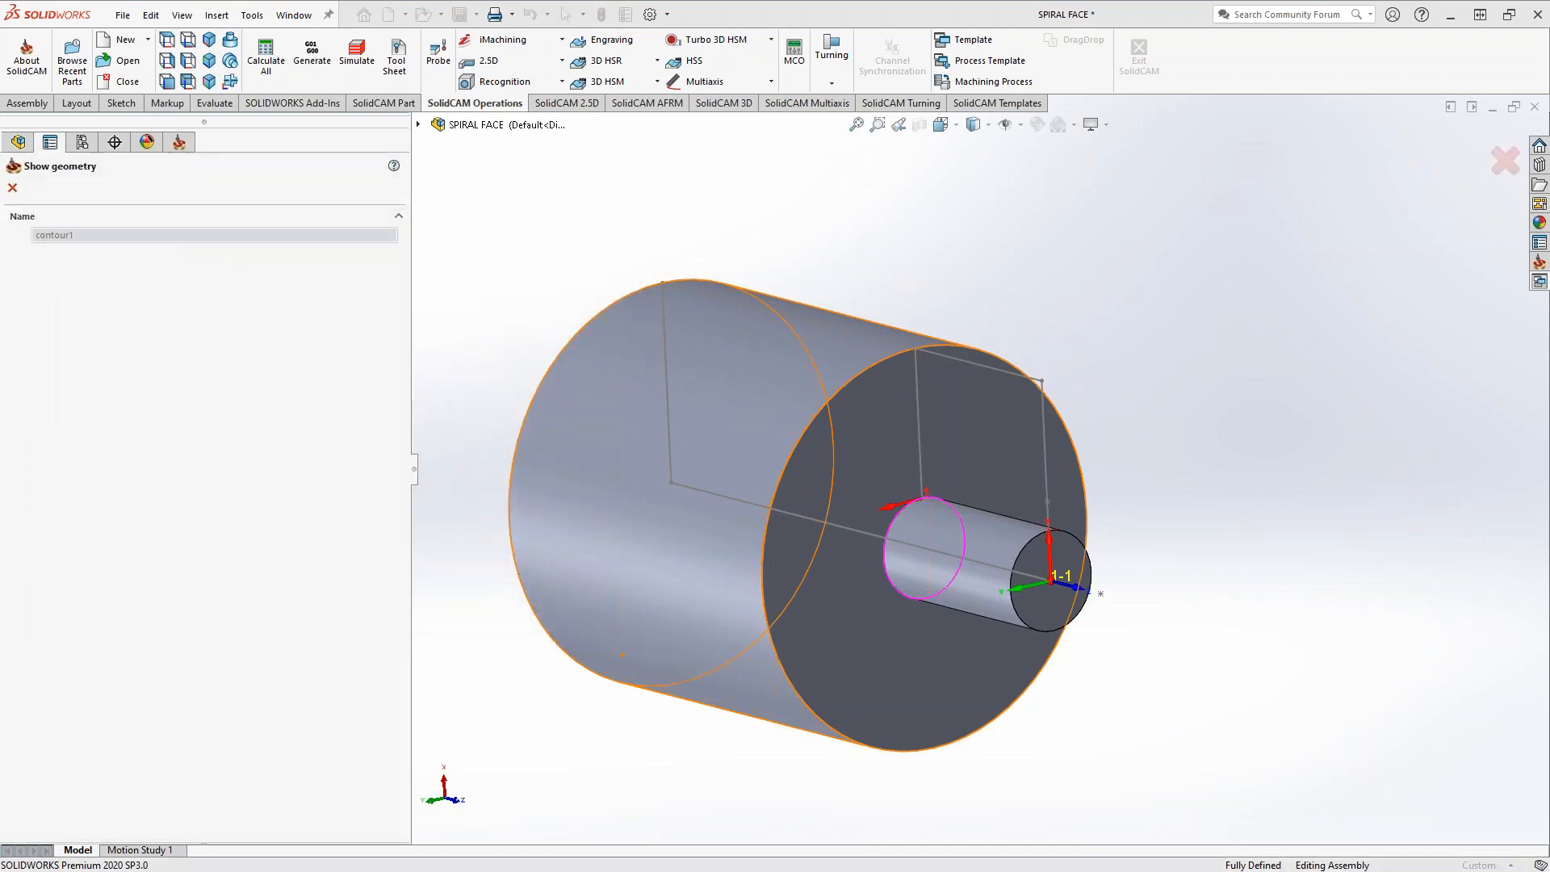
pyautogui.moveTo(838, 575)
pyautogui.mouseDown(button='middle')
pyautogui.moveTo(789, 578)
pyautogui.moveTo(848, 575)
pyautogui.mouseUp(button='middle')
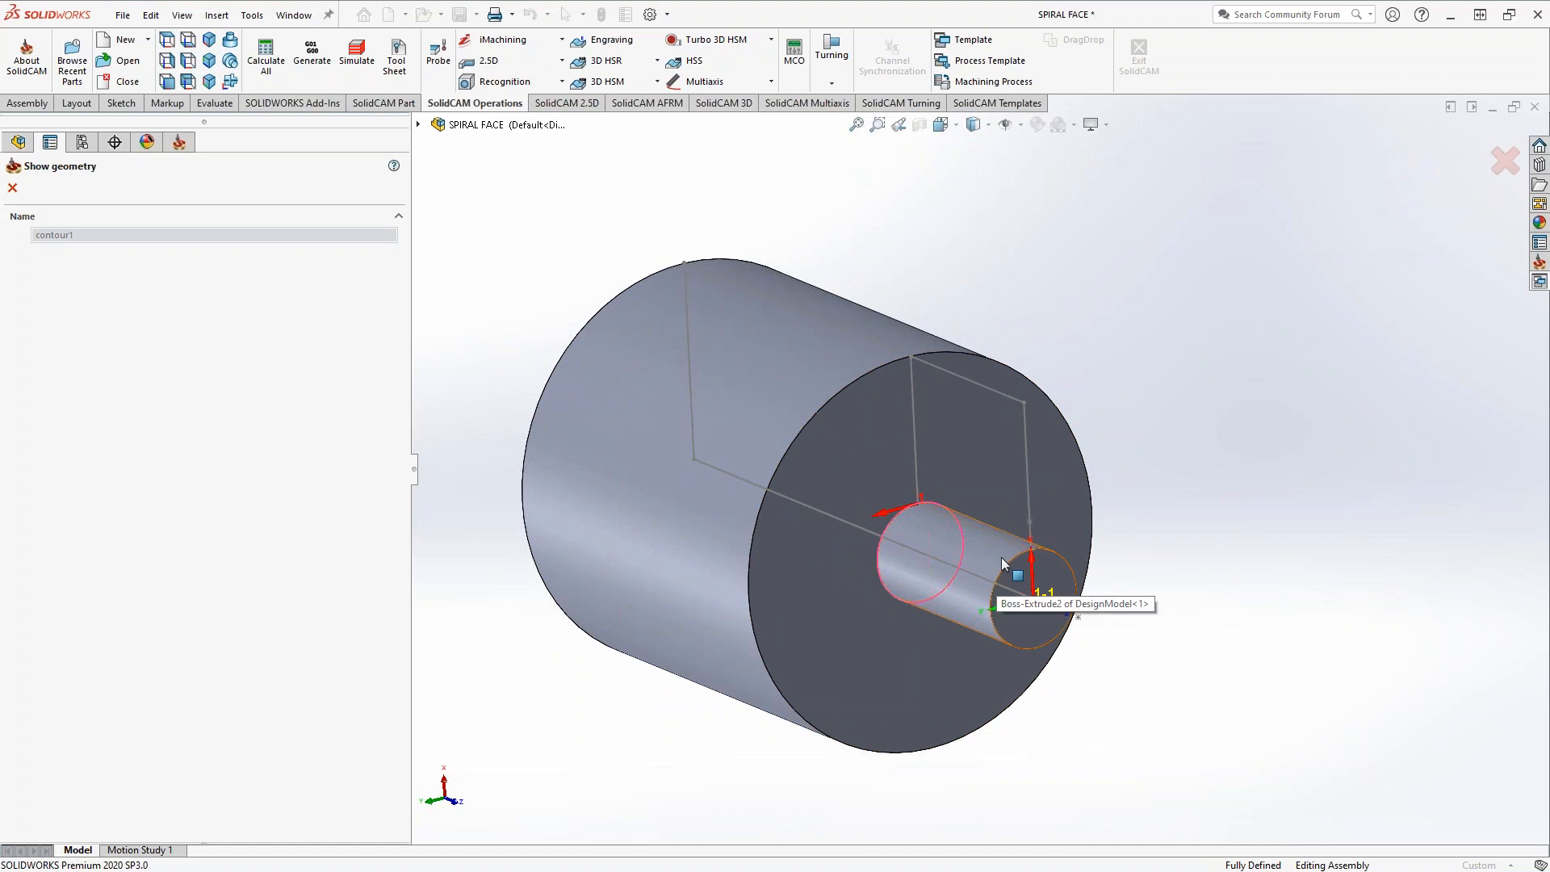
pyautogui.click(12, 189)
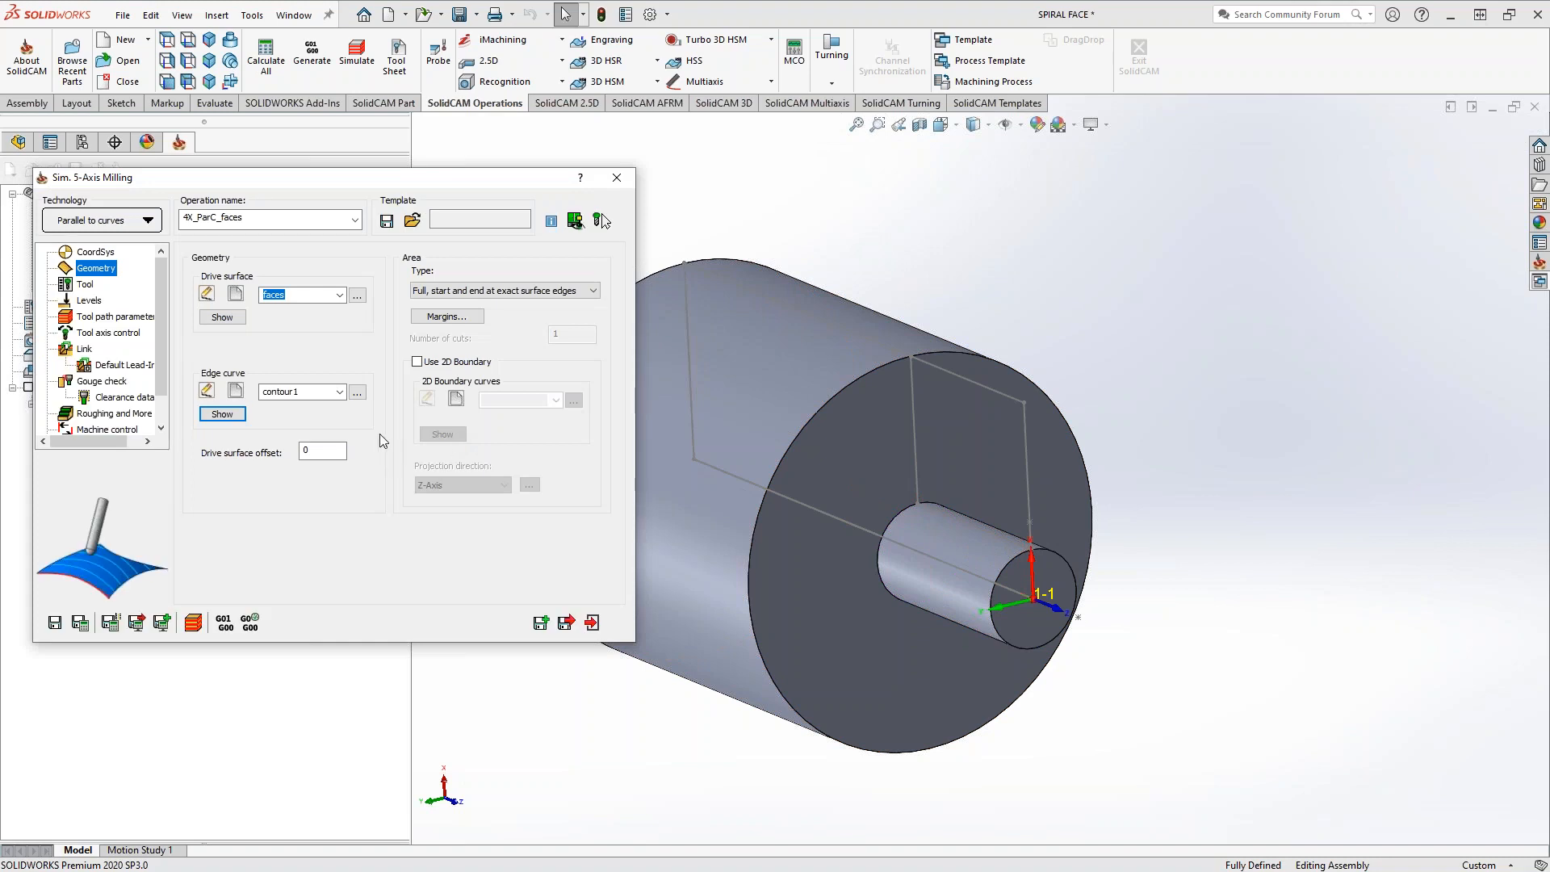
pyautogui.click(490, 293)
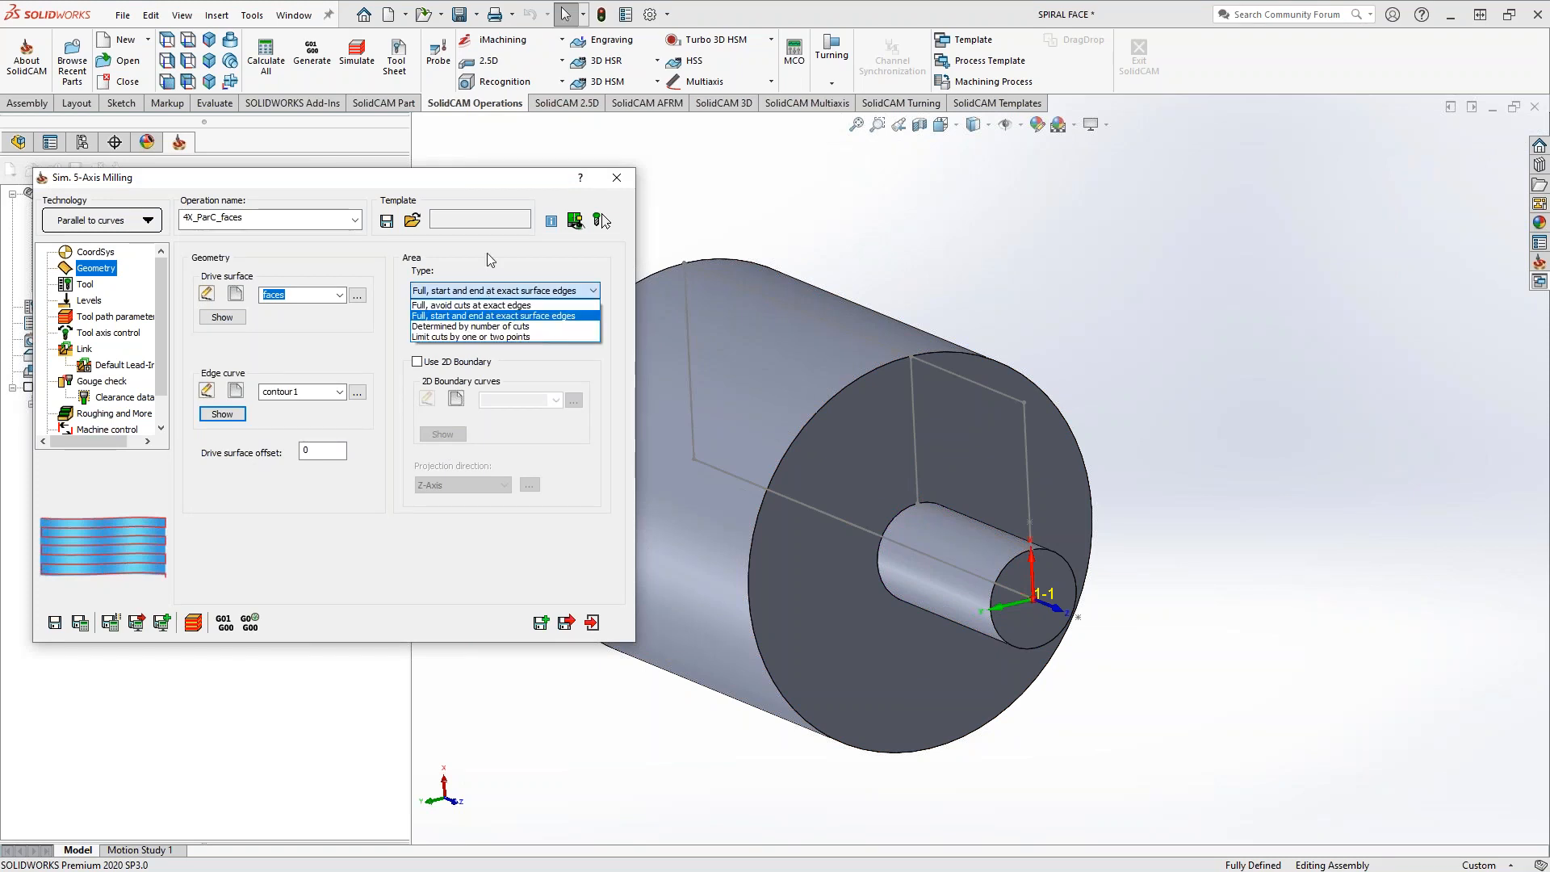
pyautogui.click(487, 254)
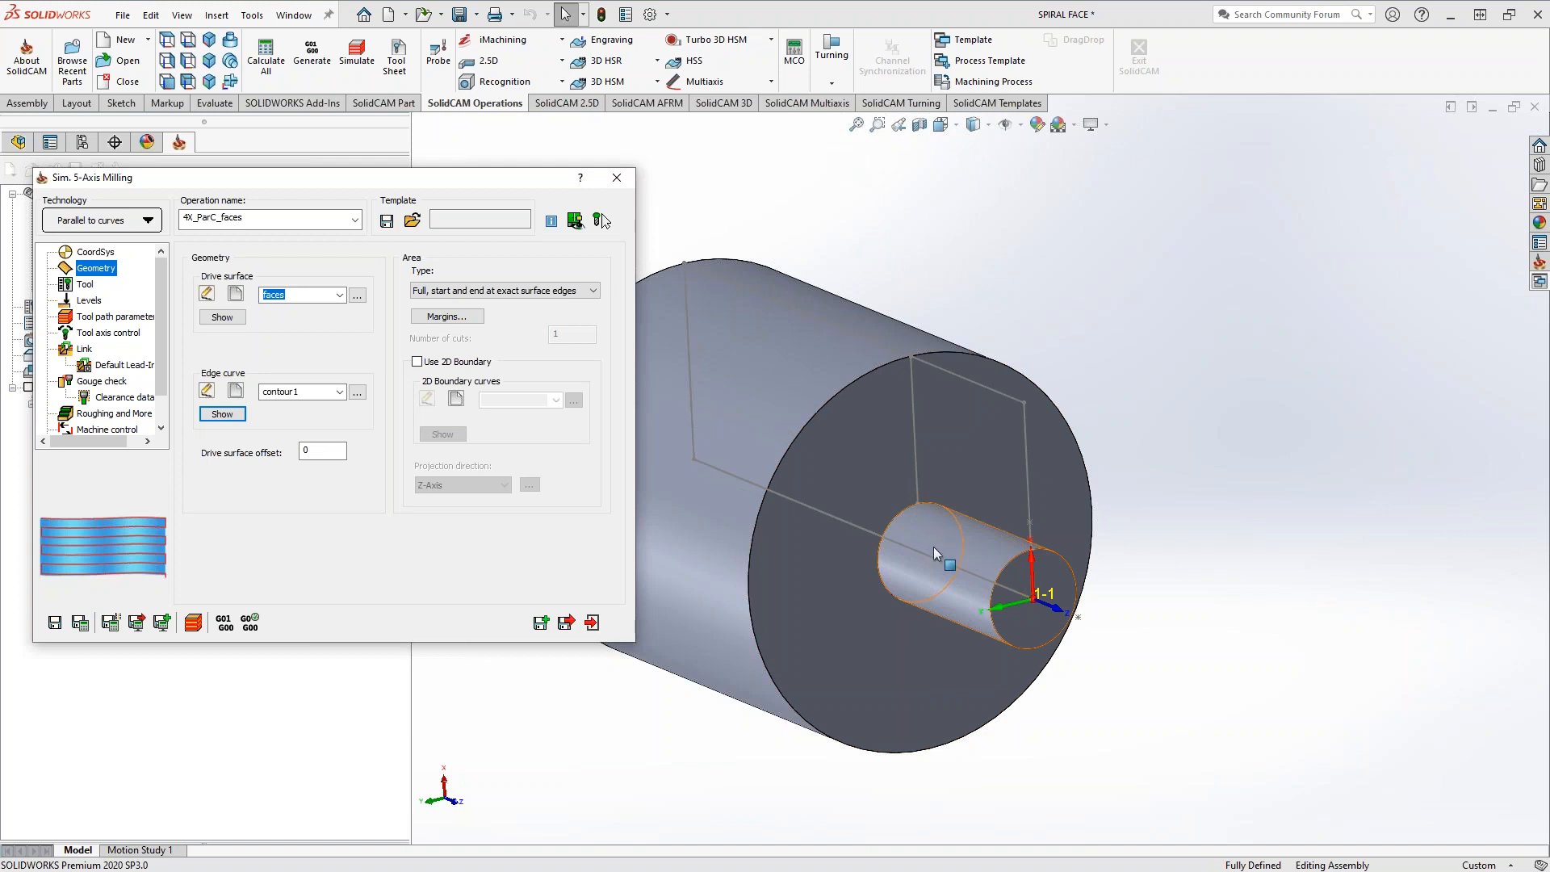
# Review the 4X_ParC_faces operation's tool, clearance levels, maximum step over and spiral sorting settings
pyautogui.click(85, 286)
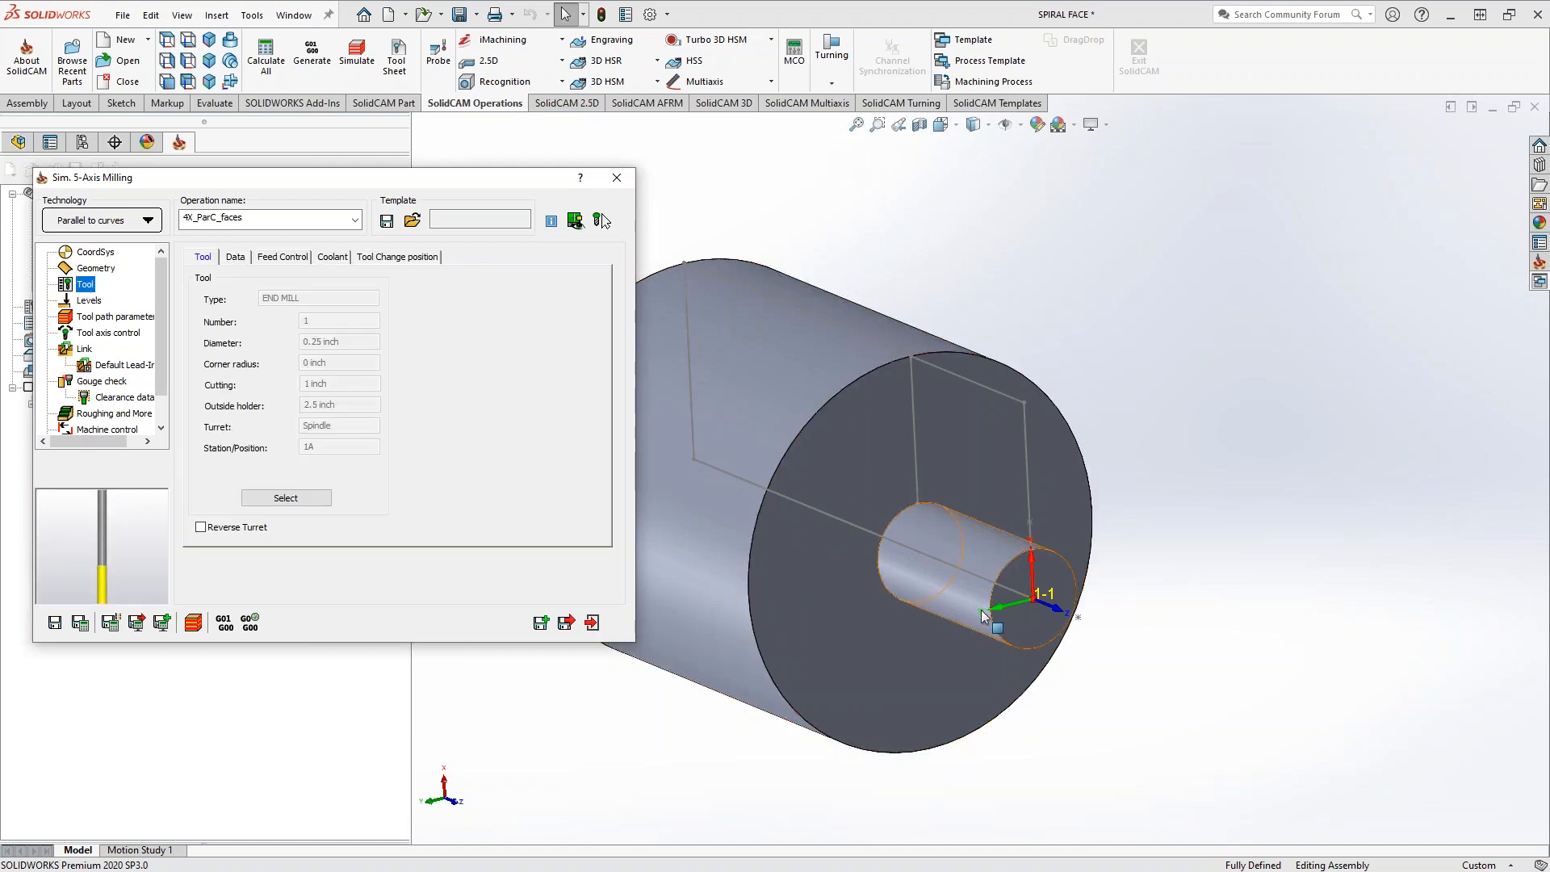
pyautogui.moveTo(922, 579); pyautogui.dragTo(986, 587, button='middle')
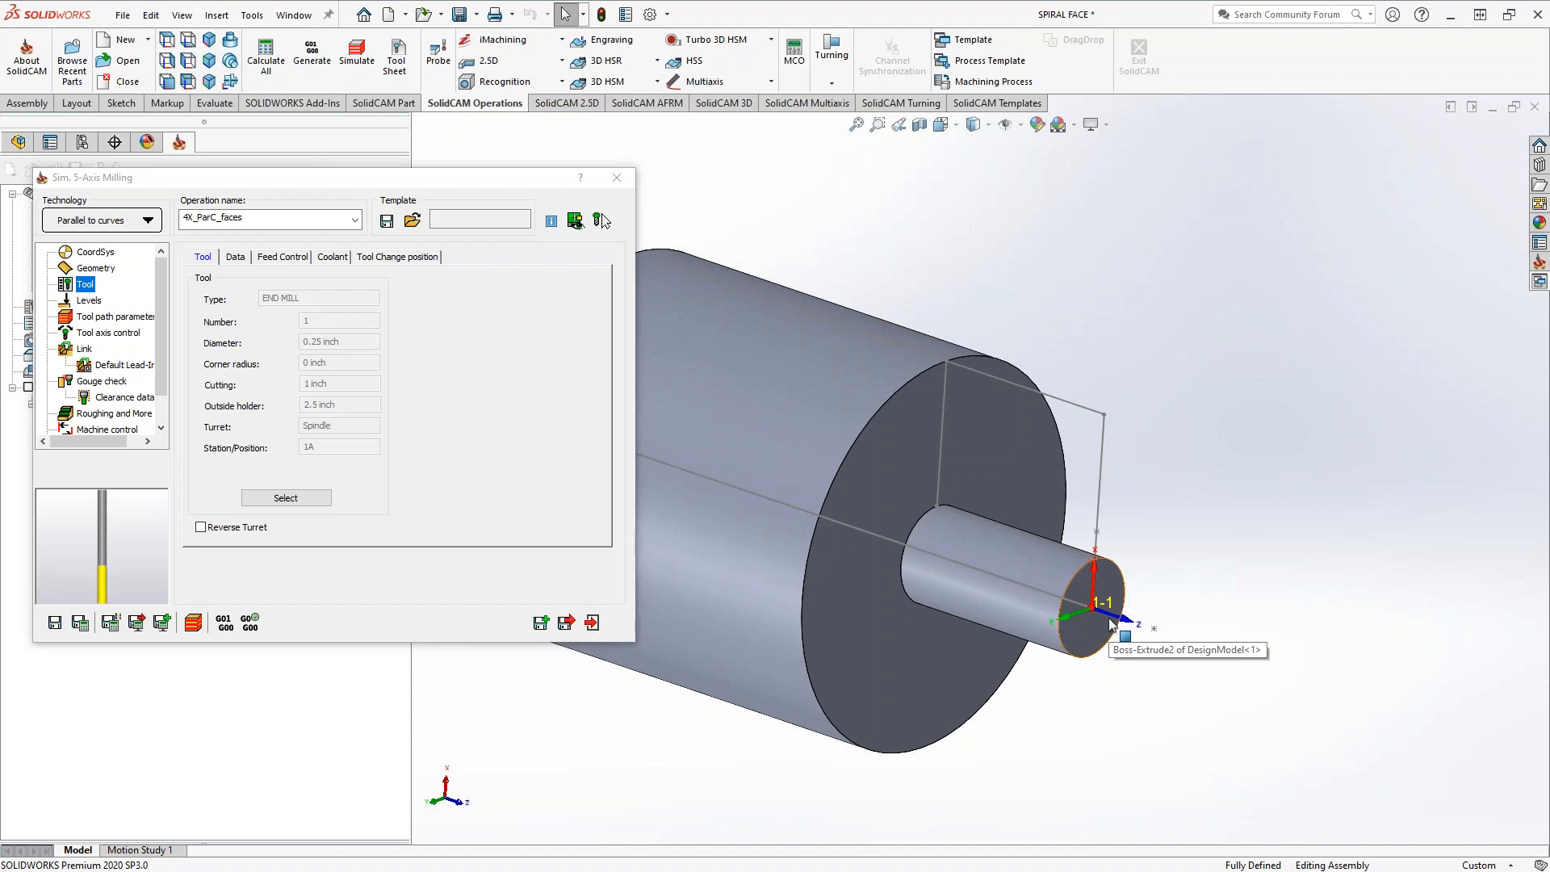
pyautogui.click(89, 301)
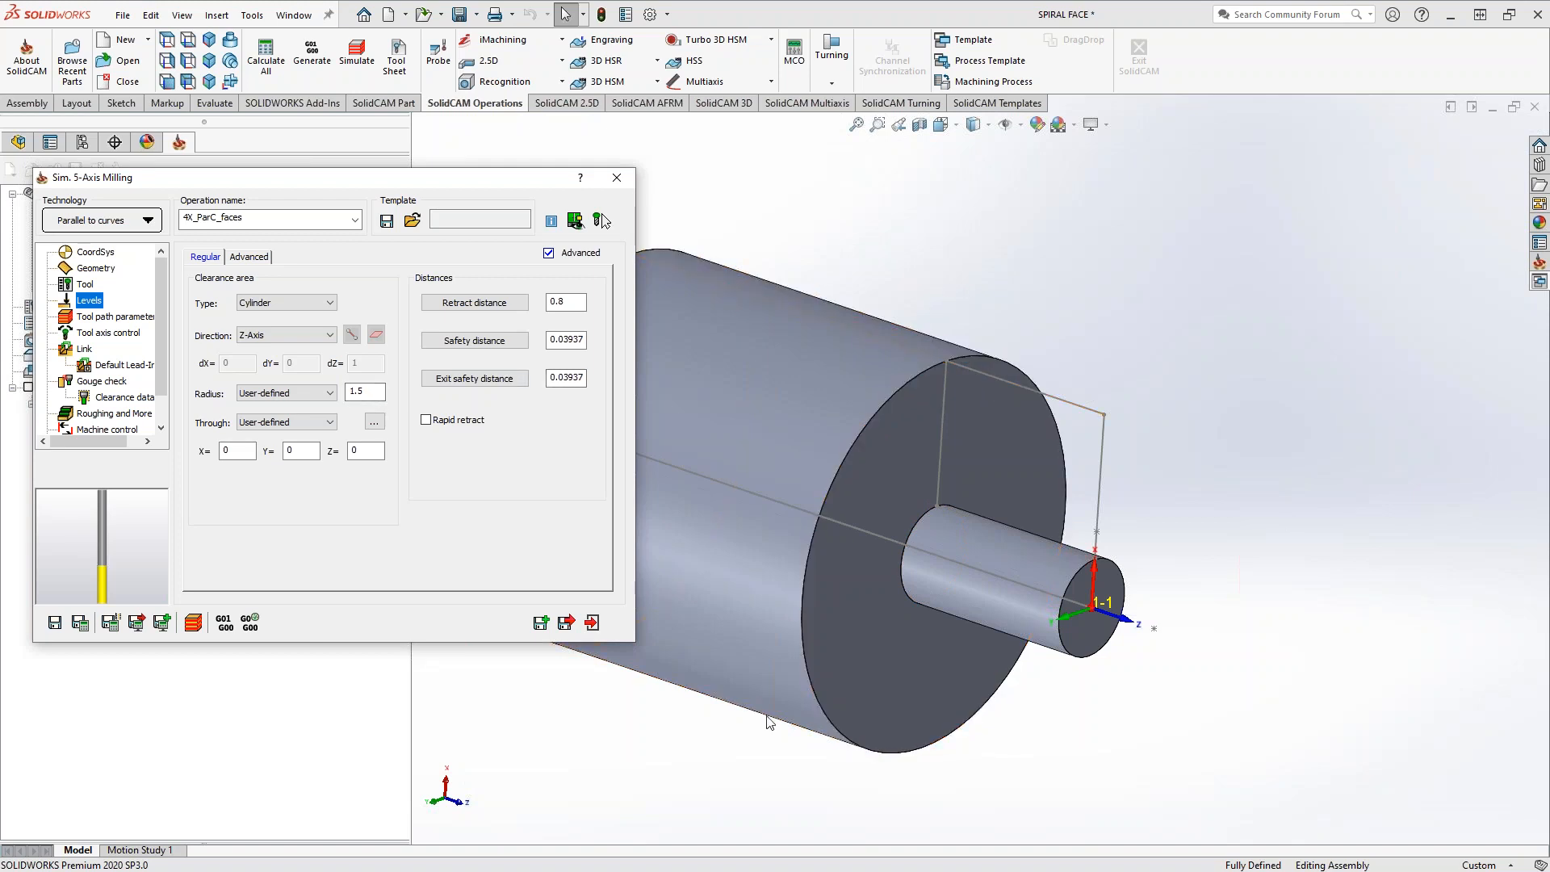
pyautogui.click(129, 318)
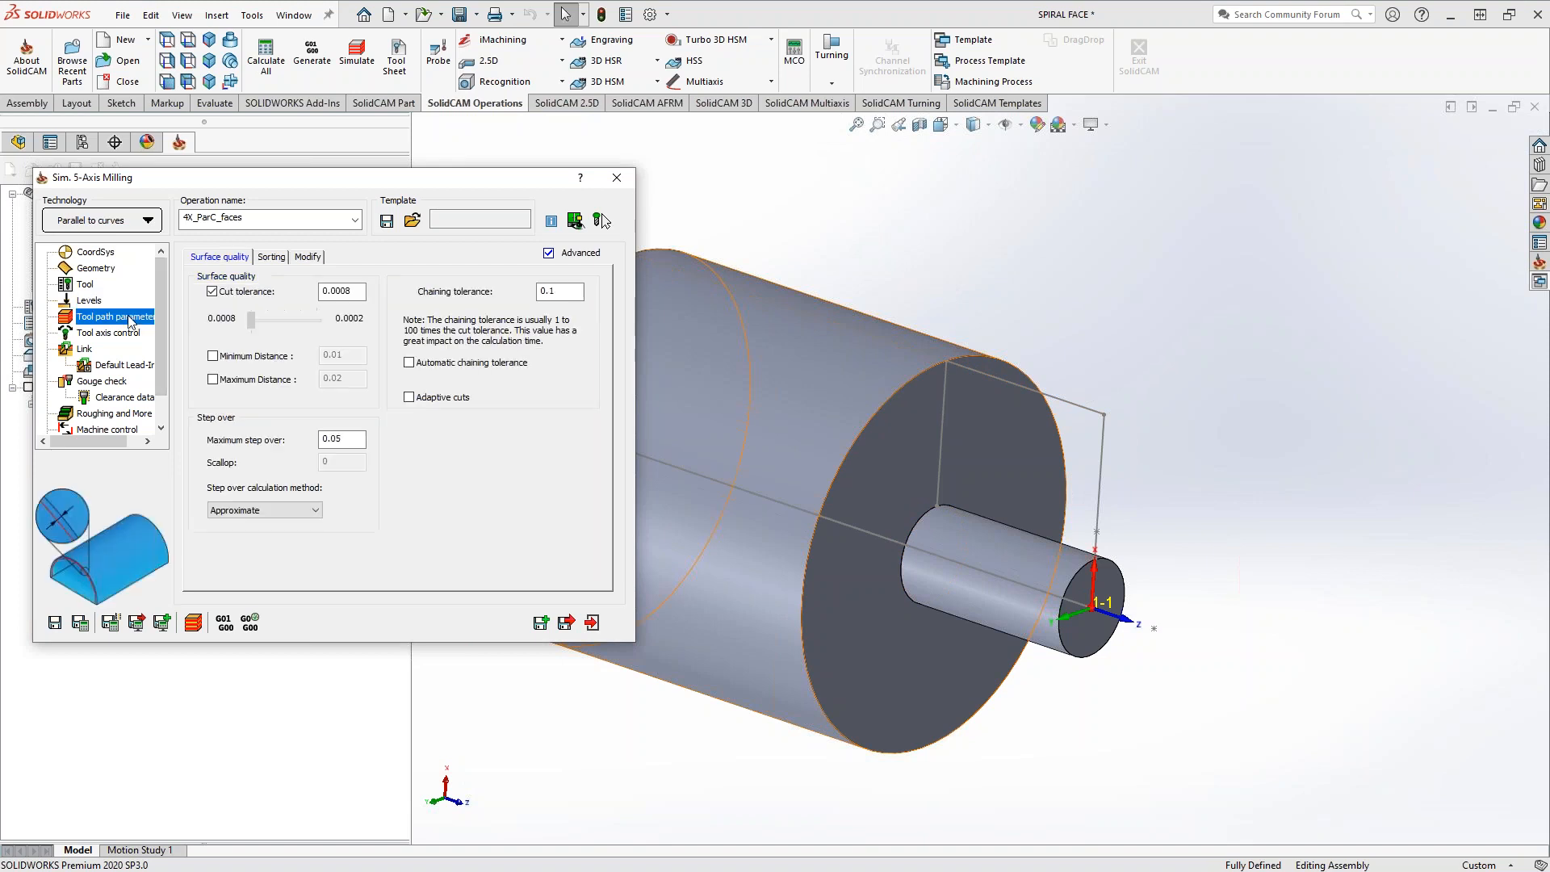
pyautogui.moveTo(343, 443); pyautogui.dragTo(300, 449)
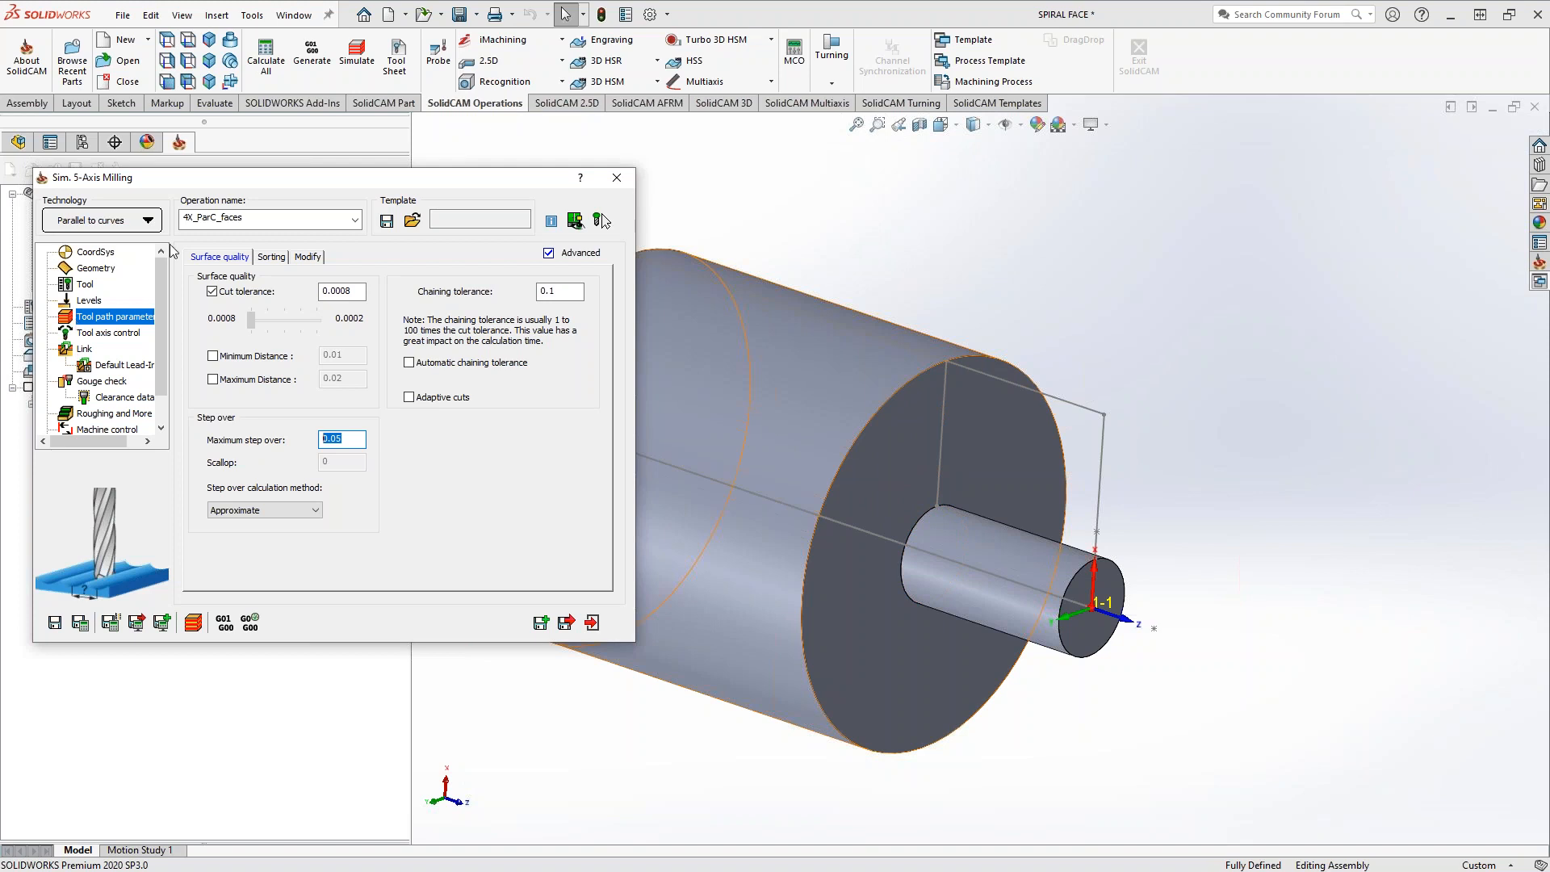
pyautogui.click(269, 258)
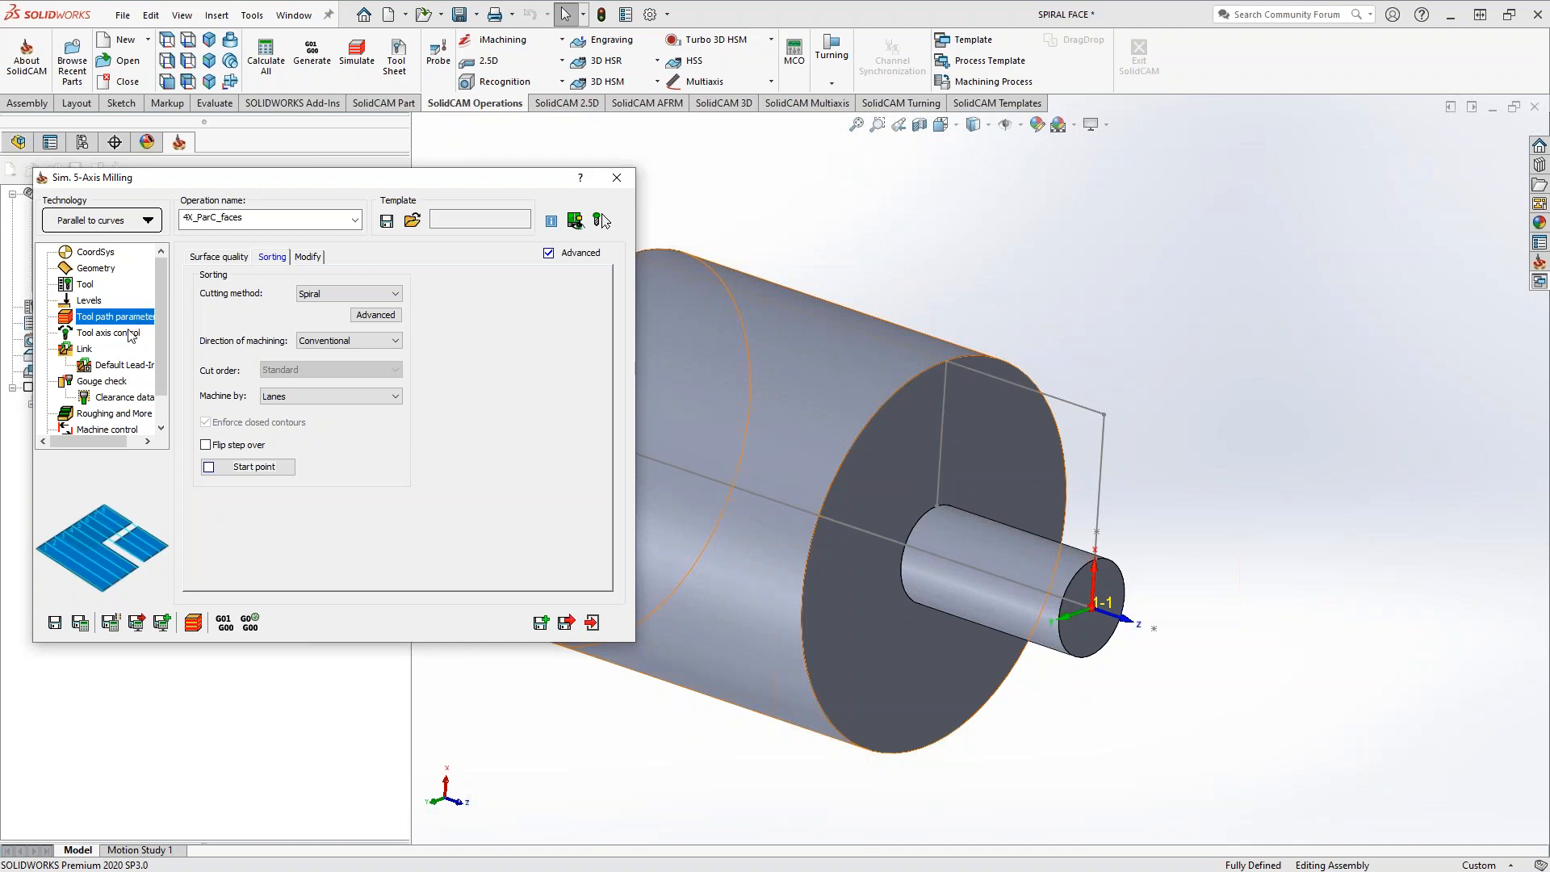
# Examine the tool axis control's 4 Axis output format and the rotary axis direction and 5th axis options
pyautogui.click(127, 333)
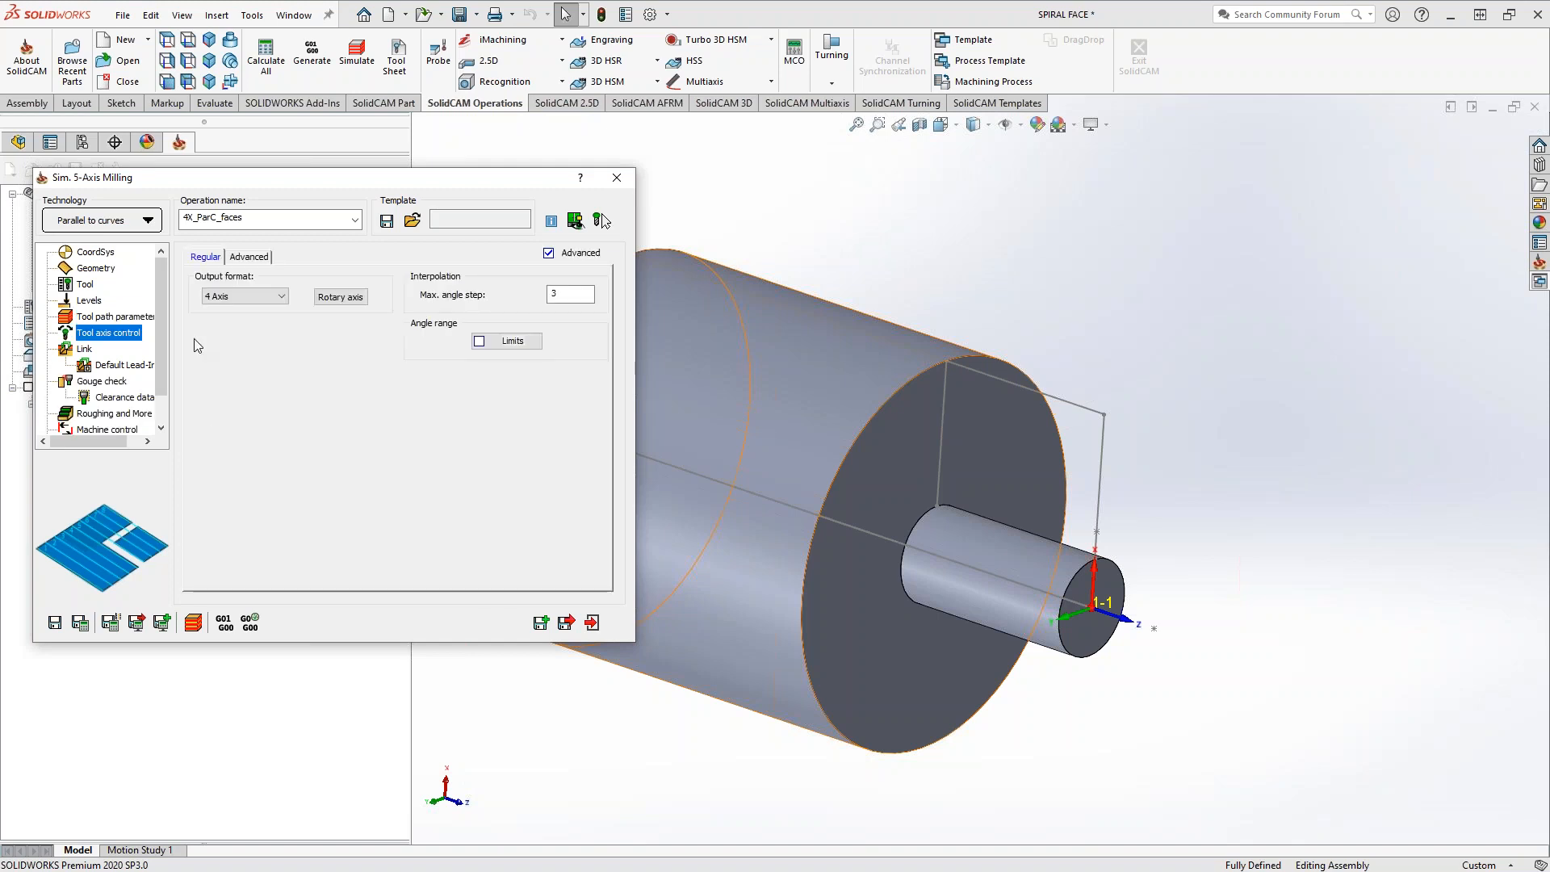
pyautogui.click(216, 300)
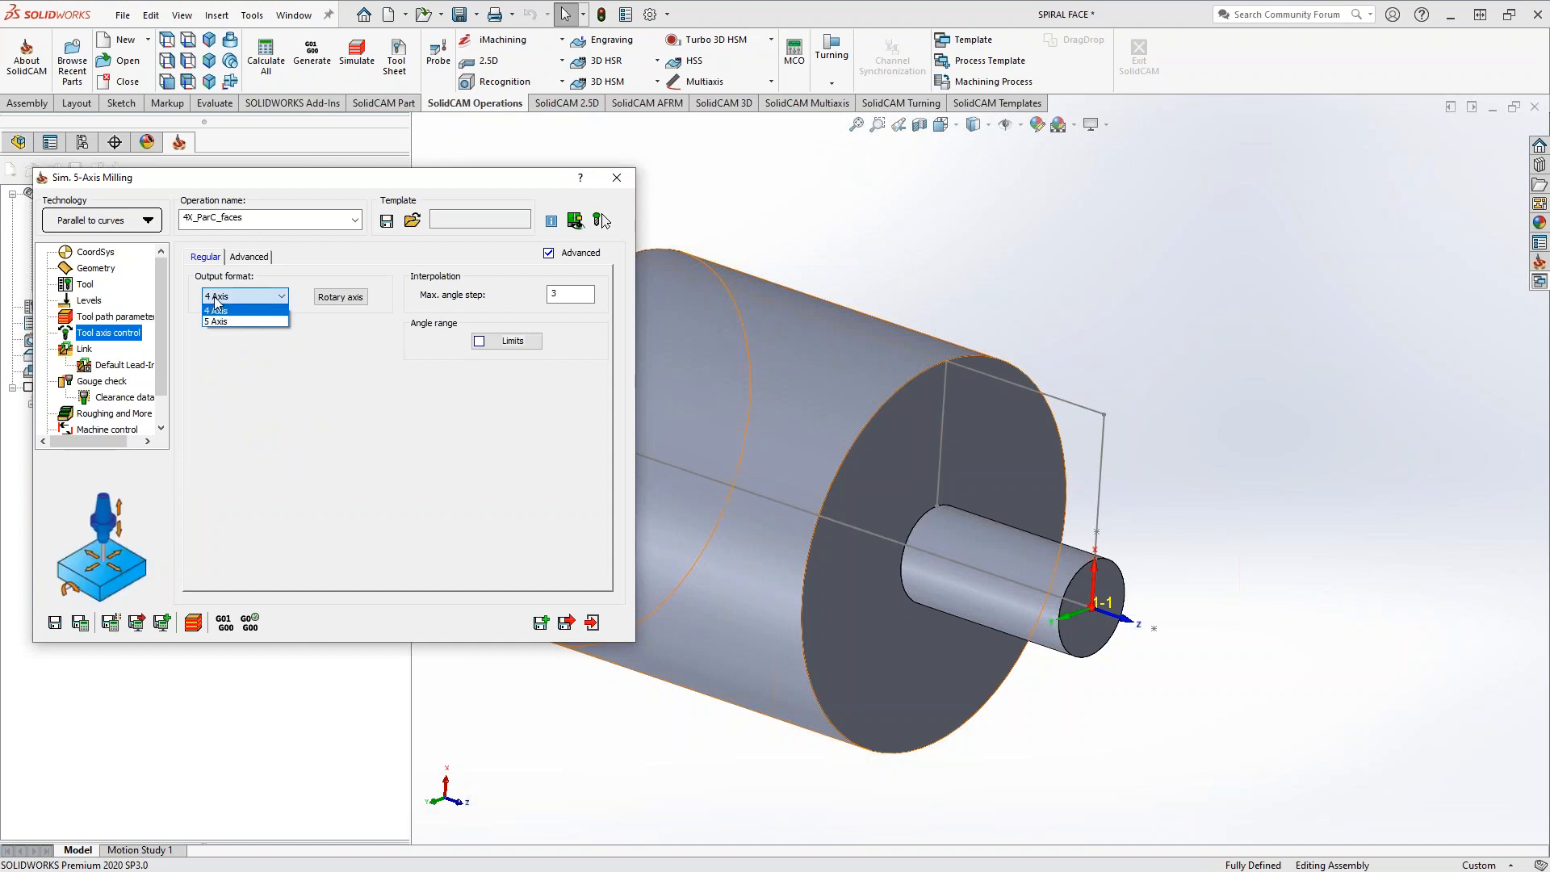
pyautogui.click(216, 311)
pyautogui.click(334, 300)
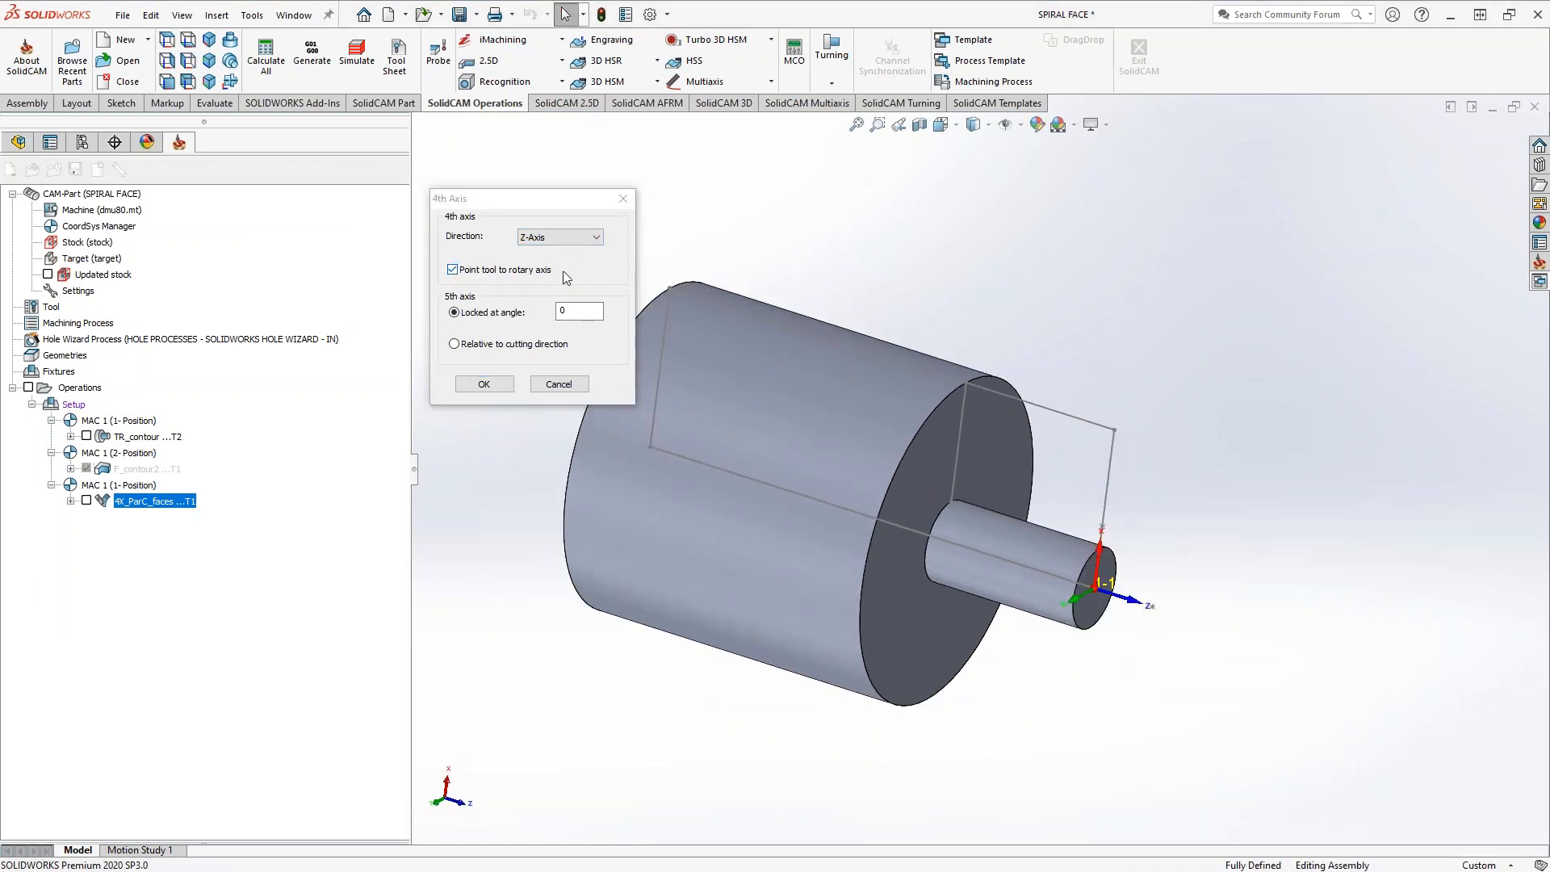
pyautogui.click(562, 385)
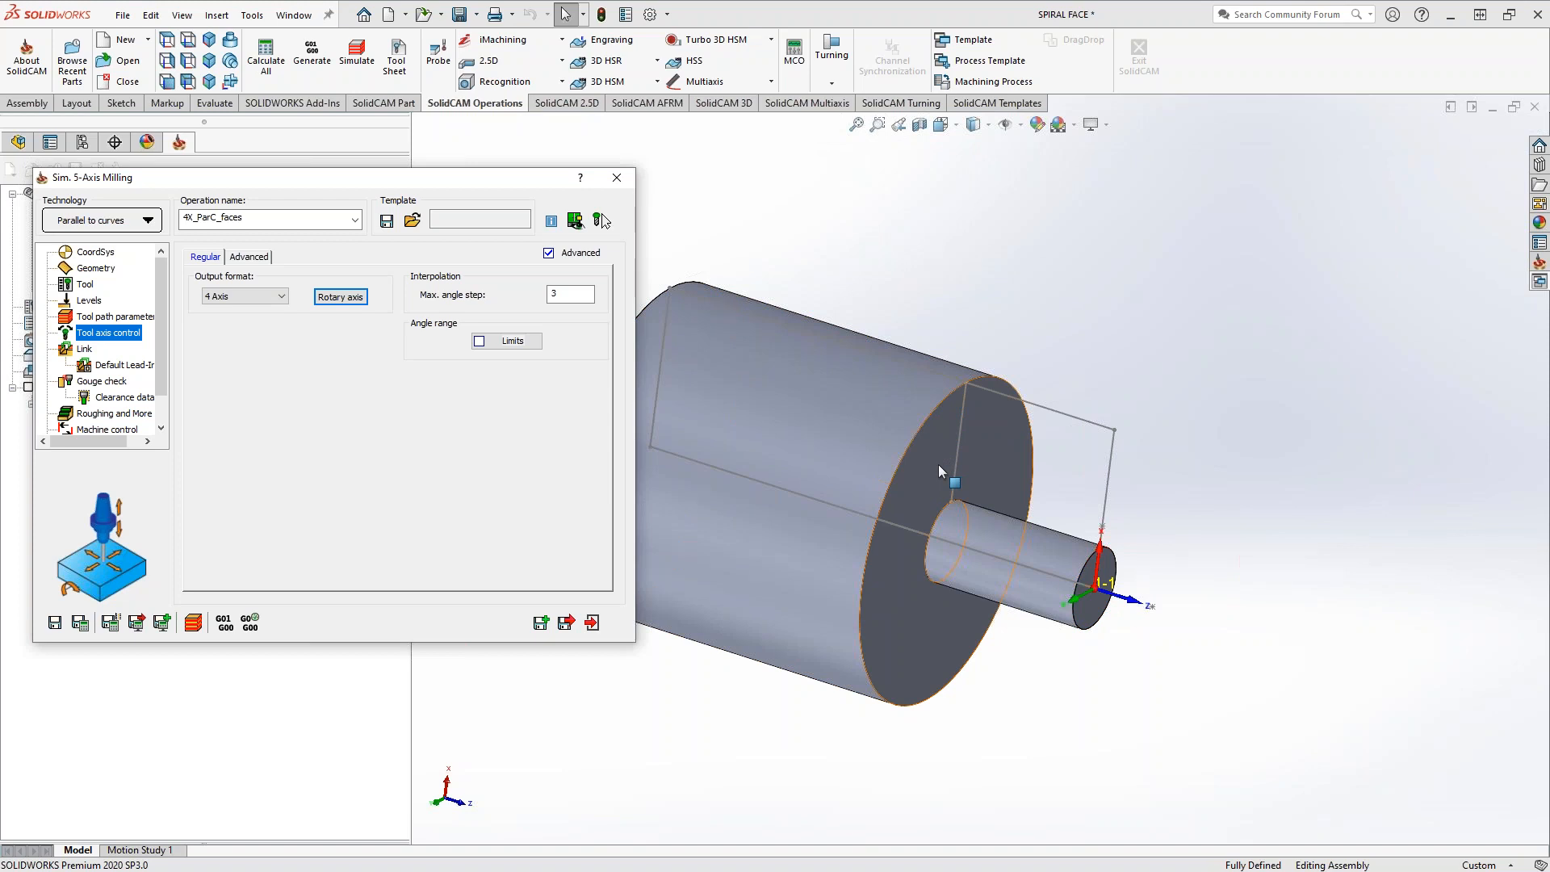
pyautogui.click(257, 302)
pyautogui.click(290, 392)
# Set the operation's first entry to Use Lead-In and its last exit to Use Lead-Out
pyautogui.click(84, 350)
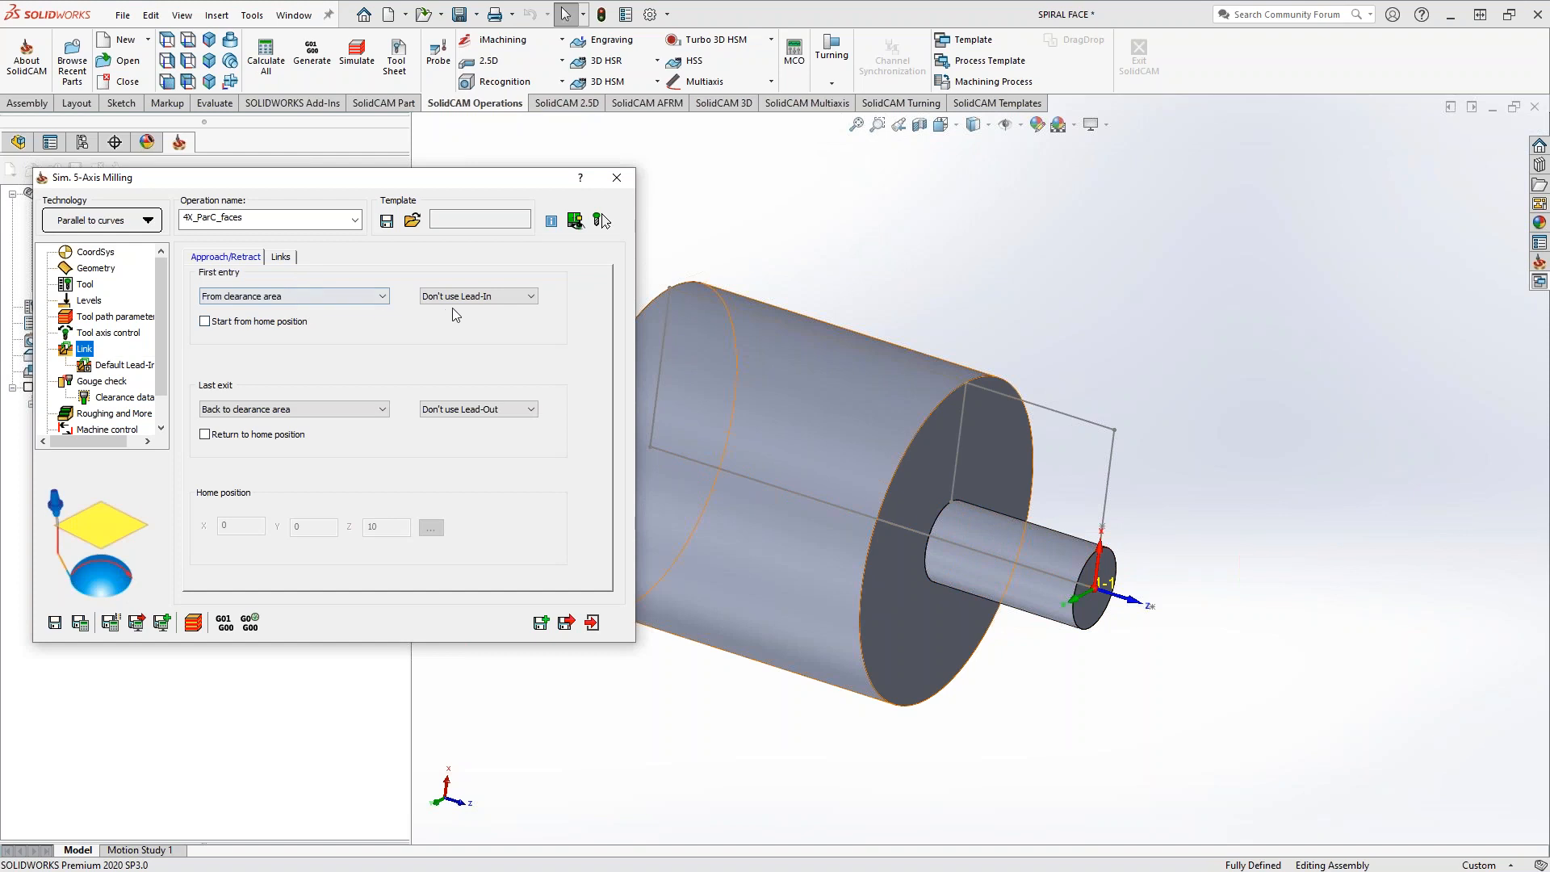
pyautogui.click(487, 300)
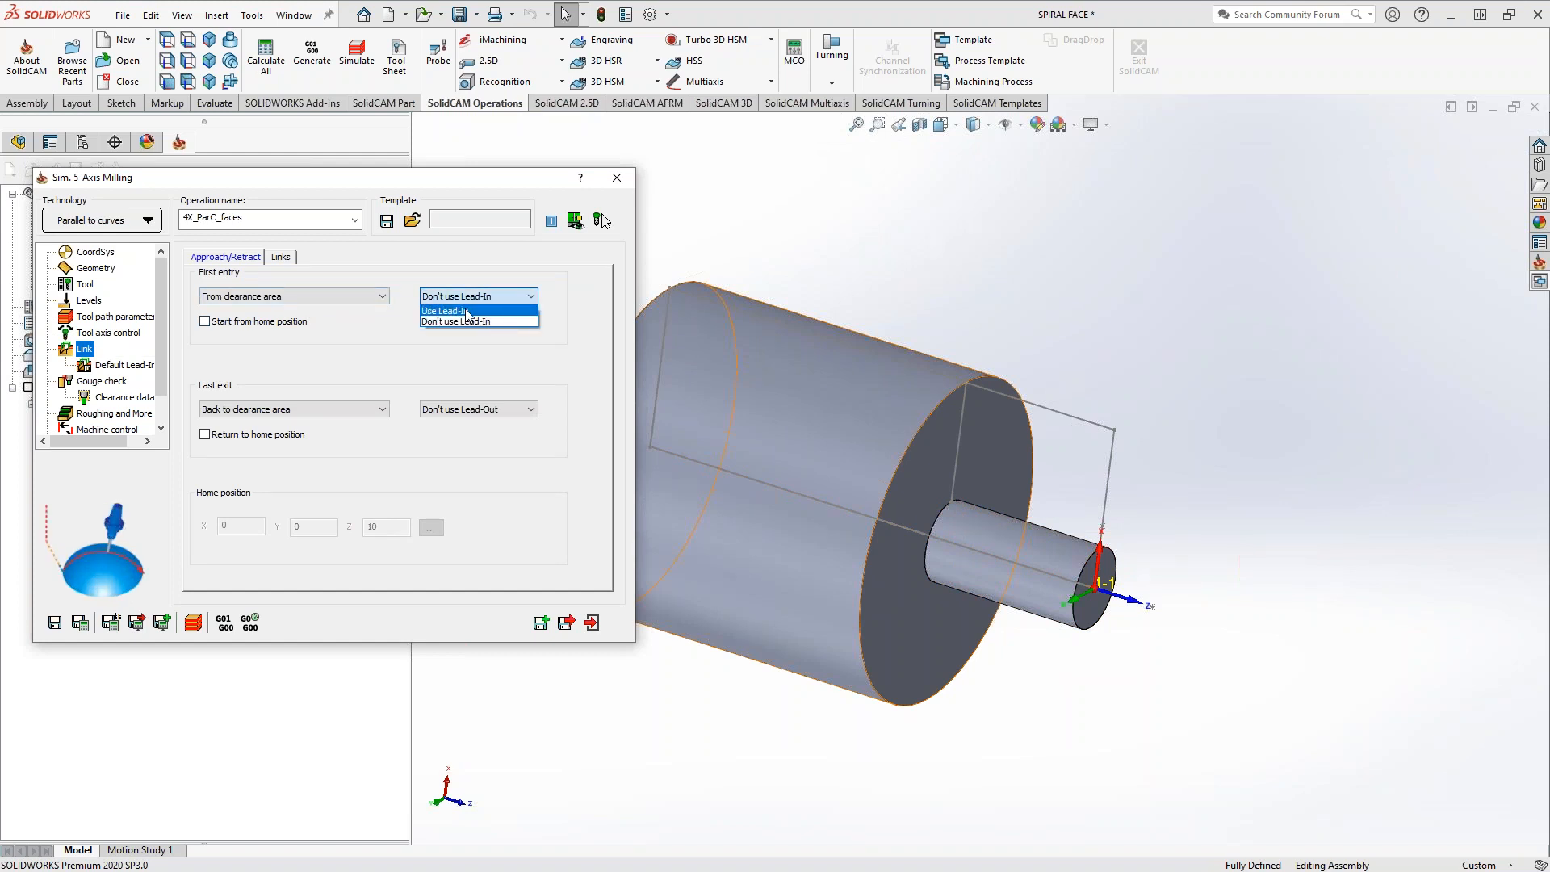
pyautogui.click(482, 322)
pyautogui.click(512, 419)
pyautogui.click(512, 429)
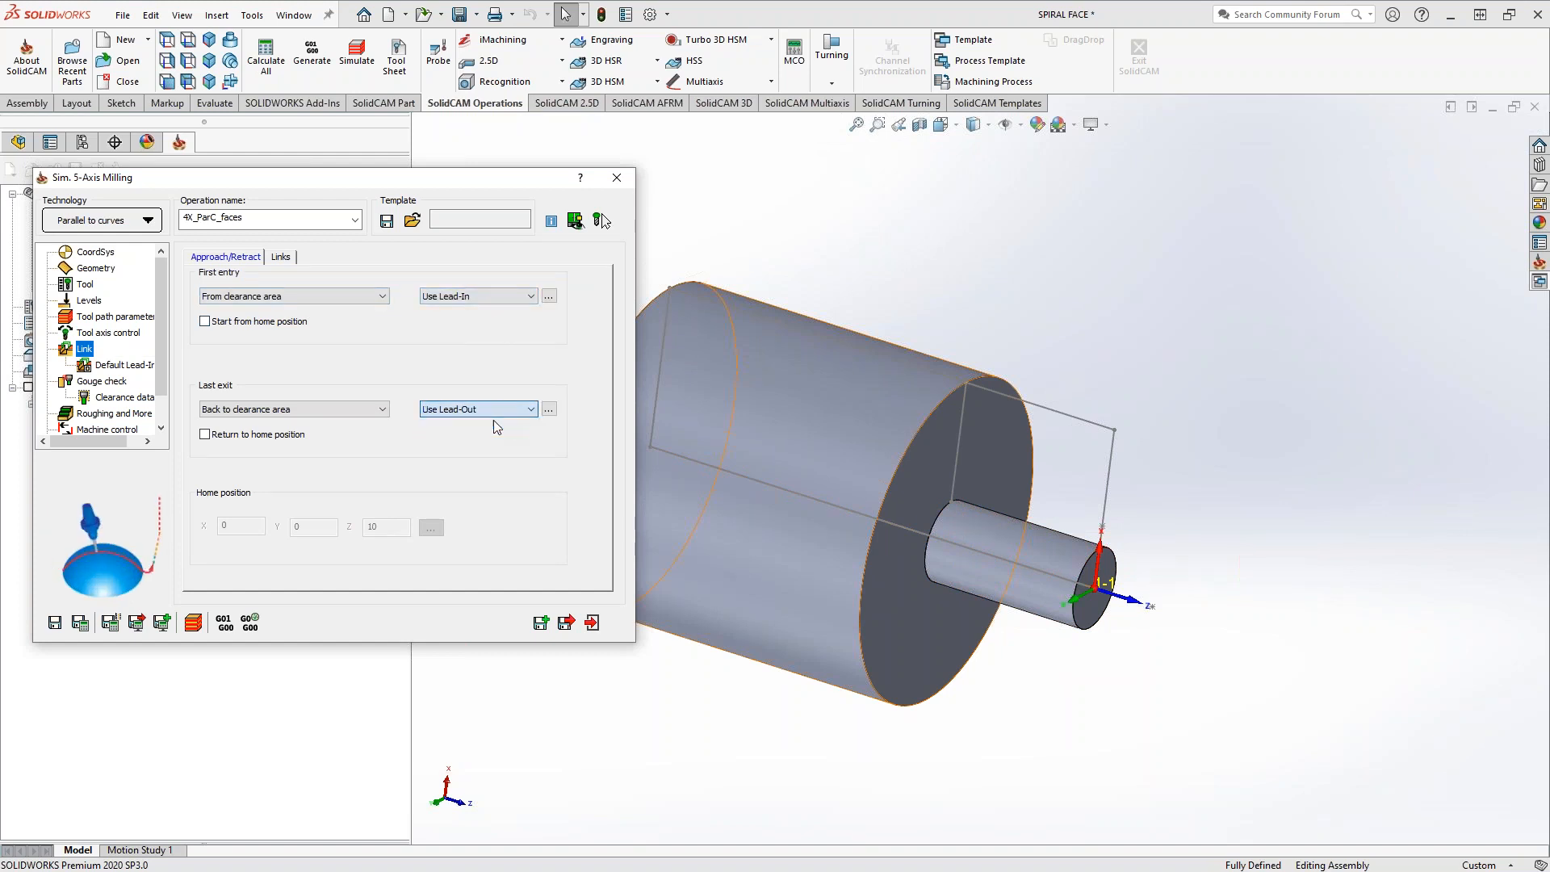
# Set the default lead-in type to Orthogonal line with a length of 0.05
pyautogui.click(108, 370)
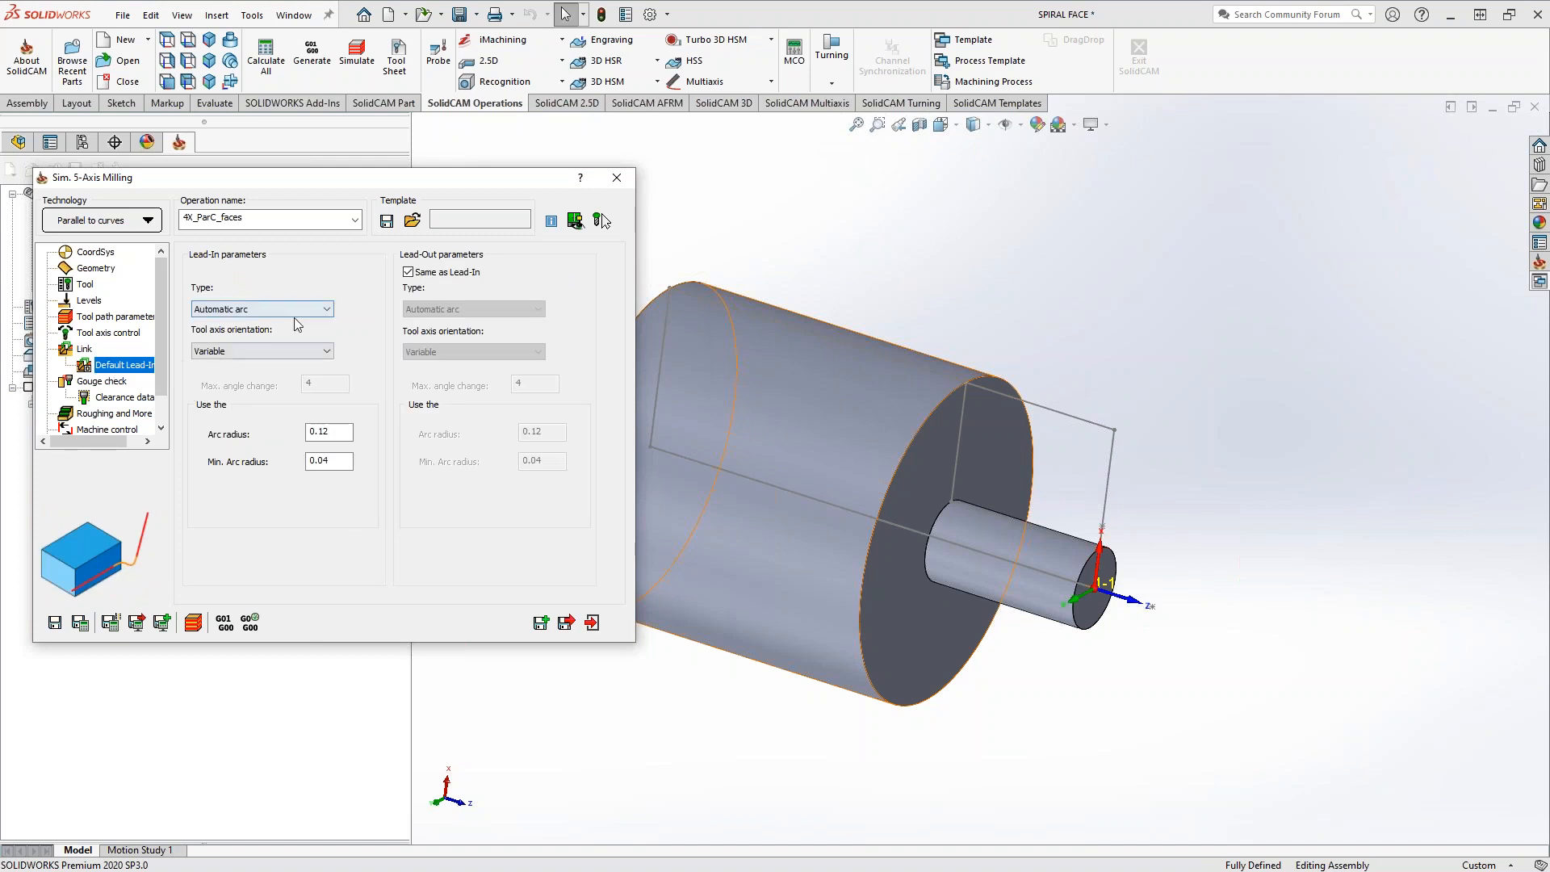
pyautogui.click(297, 311)
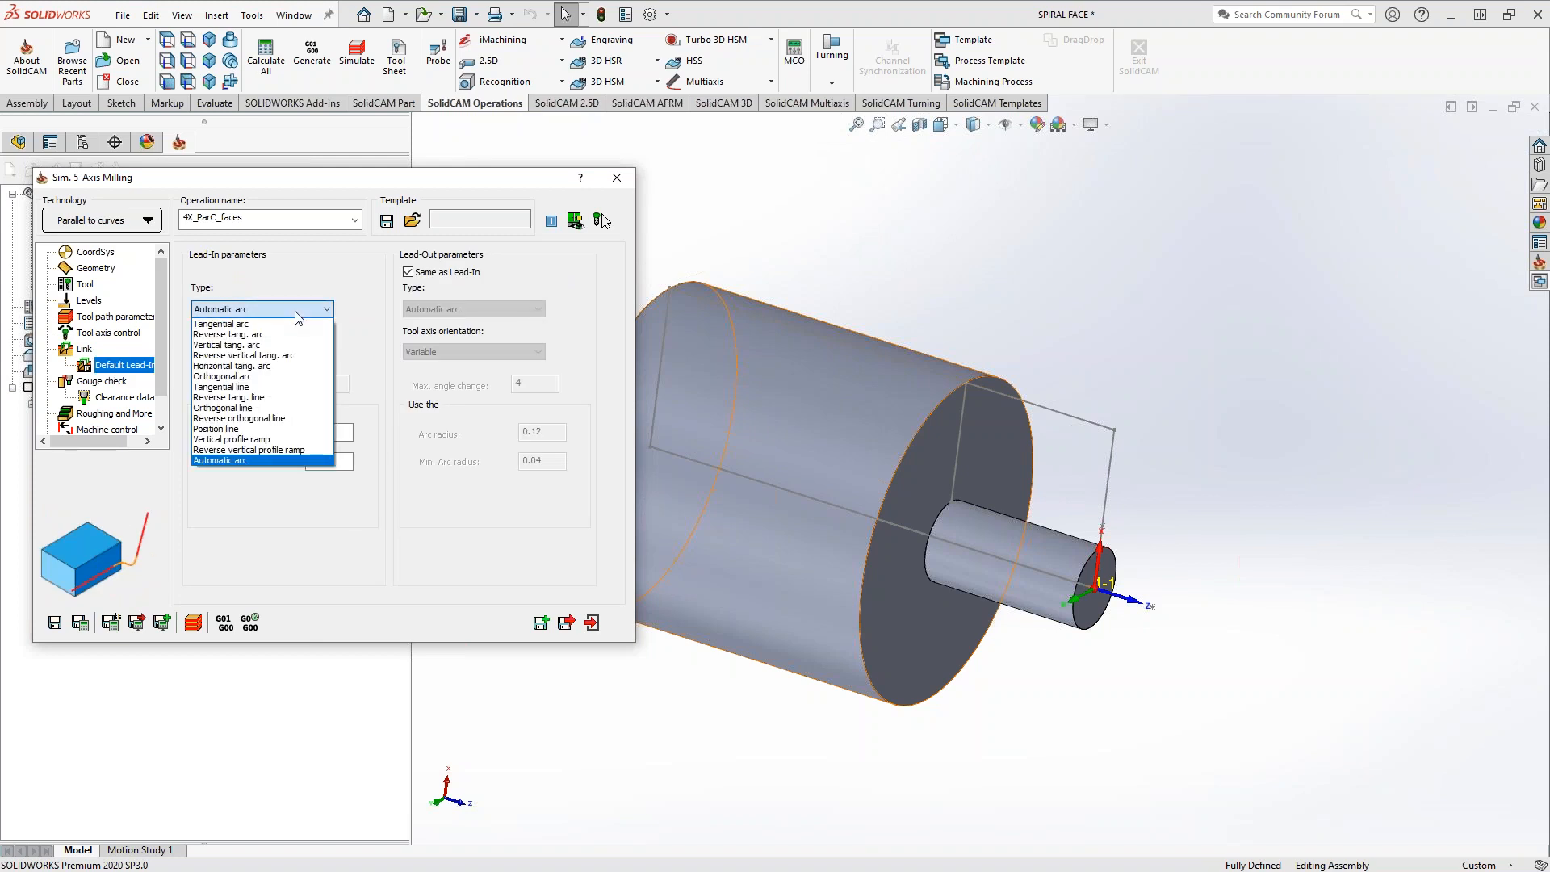
pyautogui.click(241, 408)
pyautogui.press('Tab')
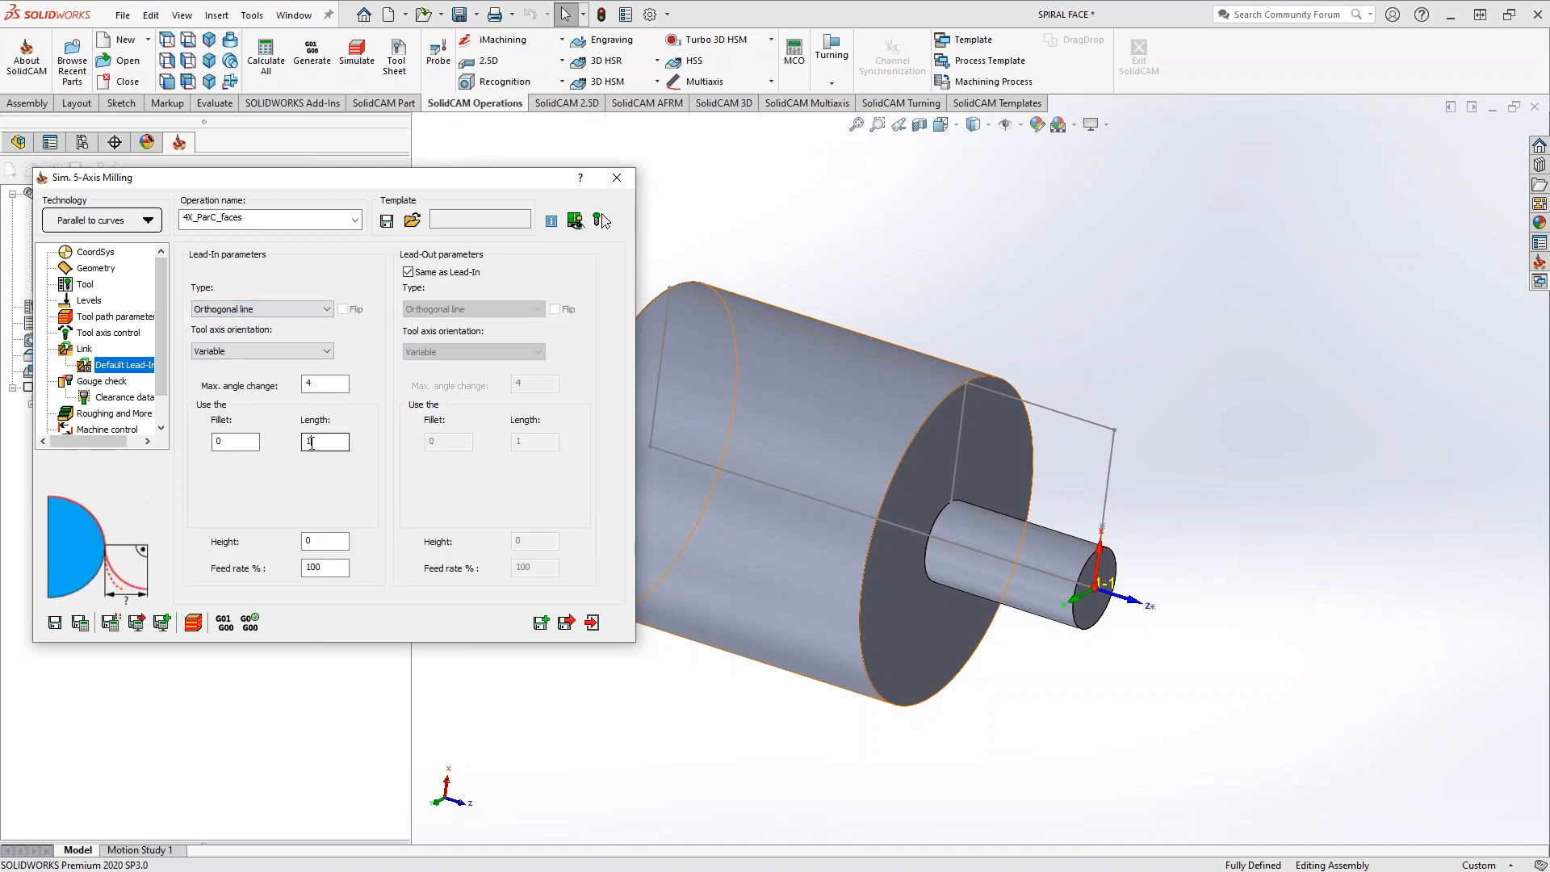
pyautogui.write('.05')
# Review the gouge check settings, show the faces1 check surfaces and preview the tool against the front face
pyautogui.click(121, 382)
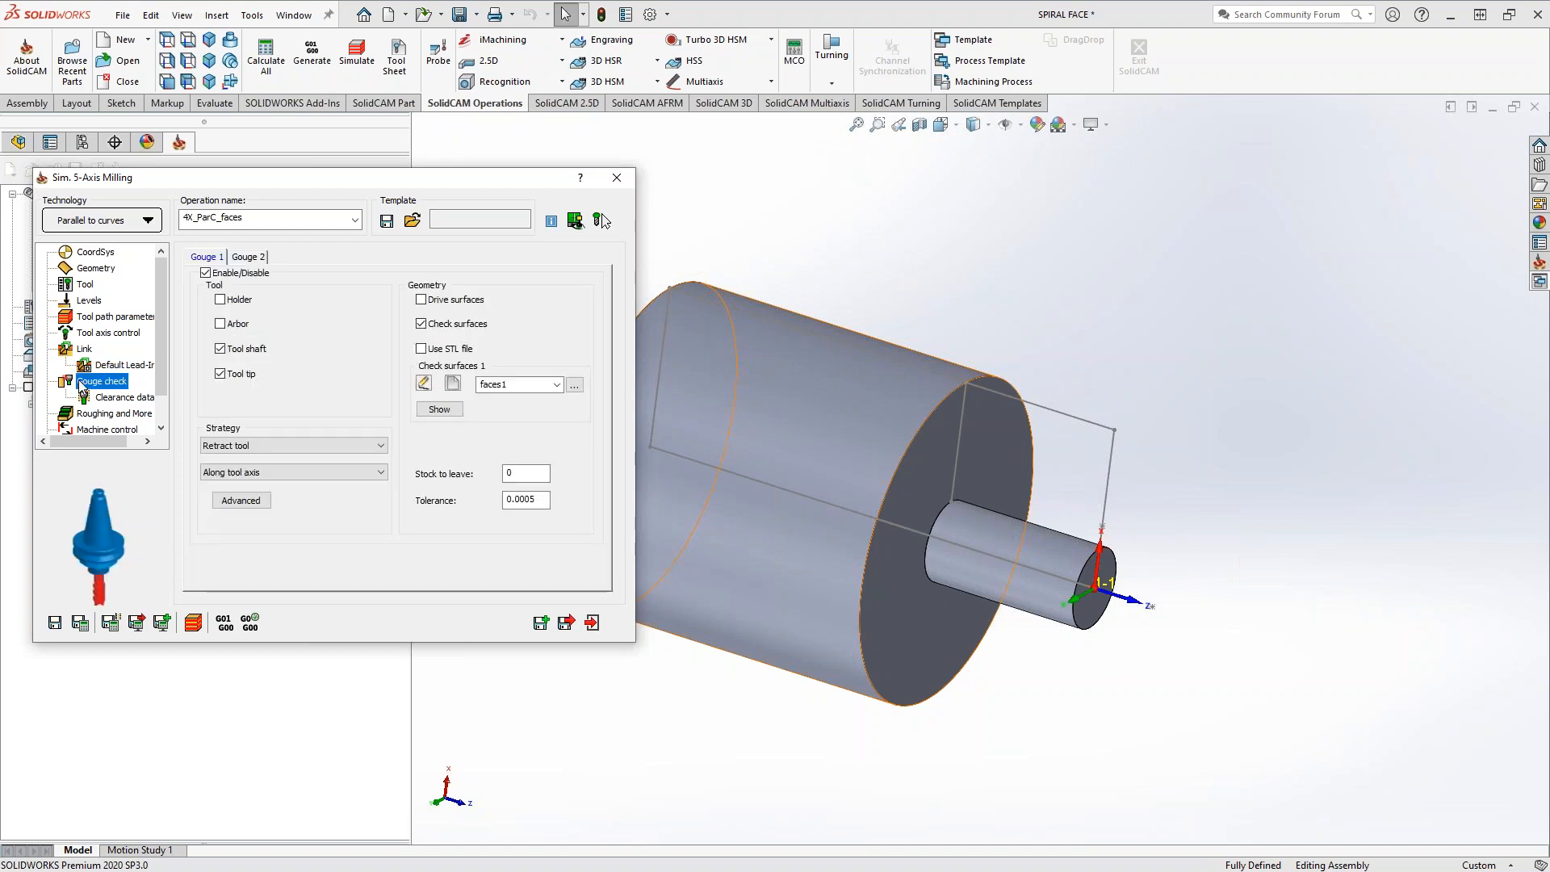
pyautogui.click(443, 409)
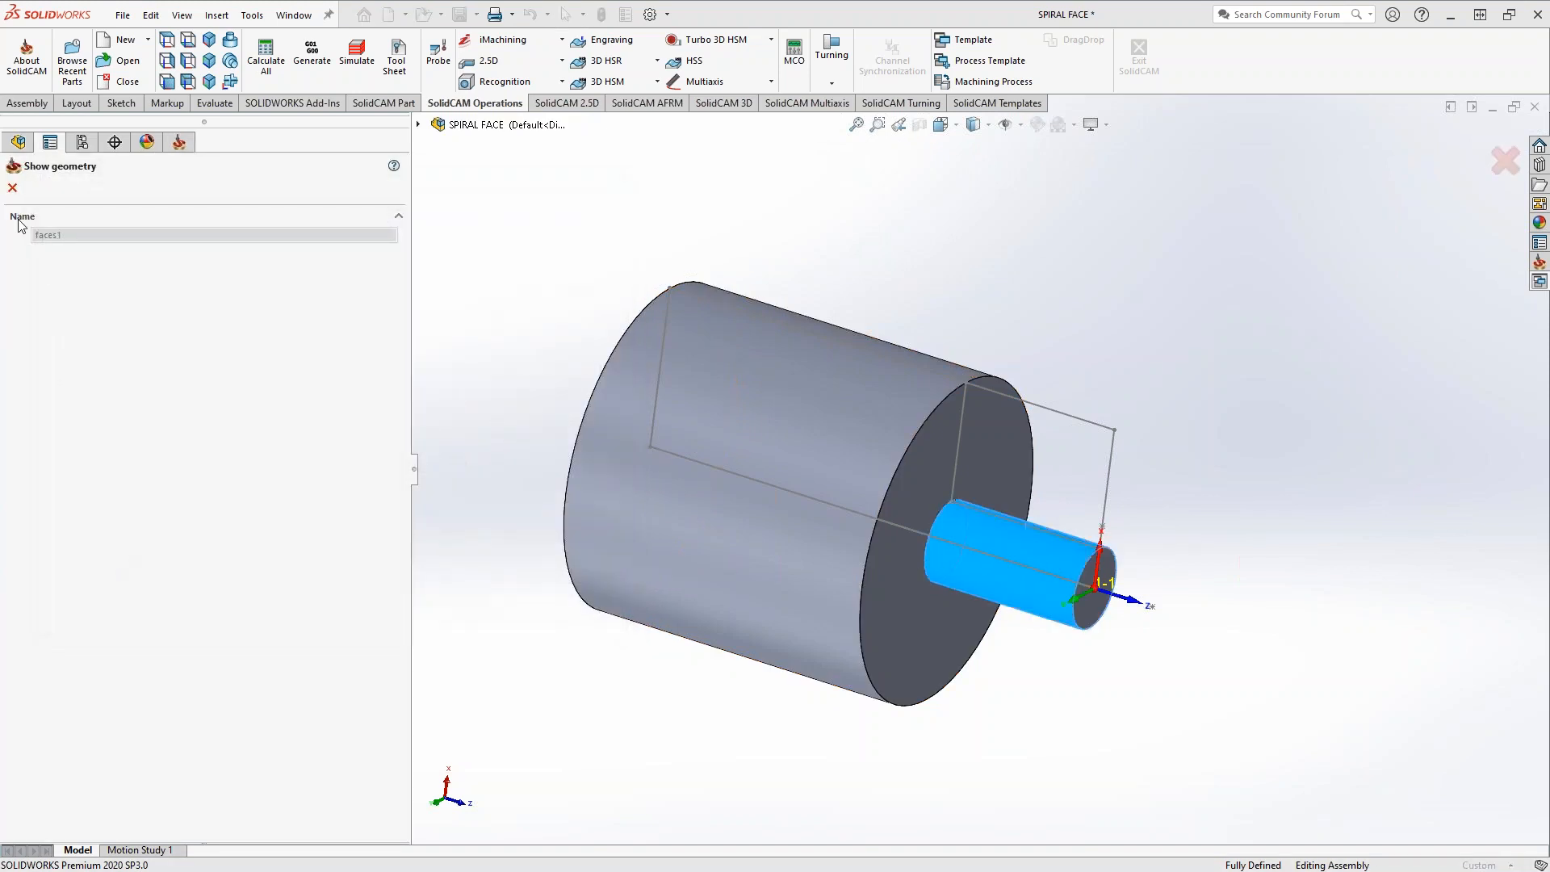
pyautogui.click(13, 188)
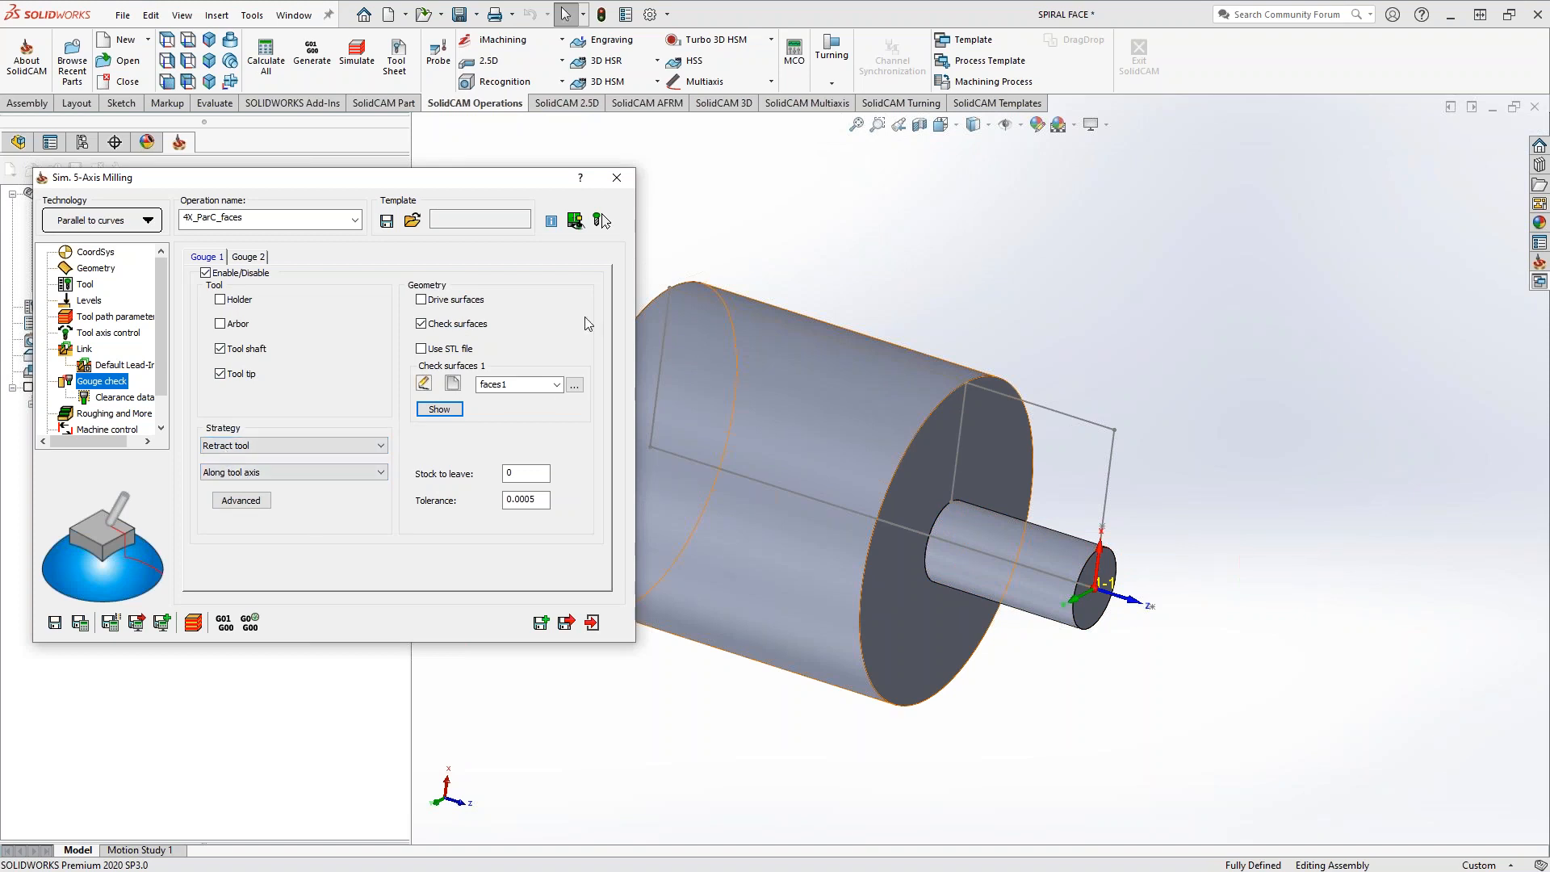
pyautogui.click(606, 220)
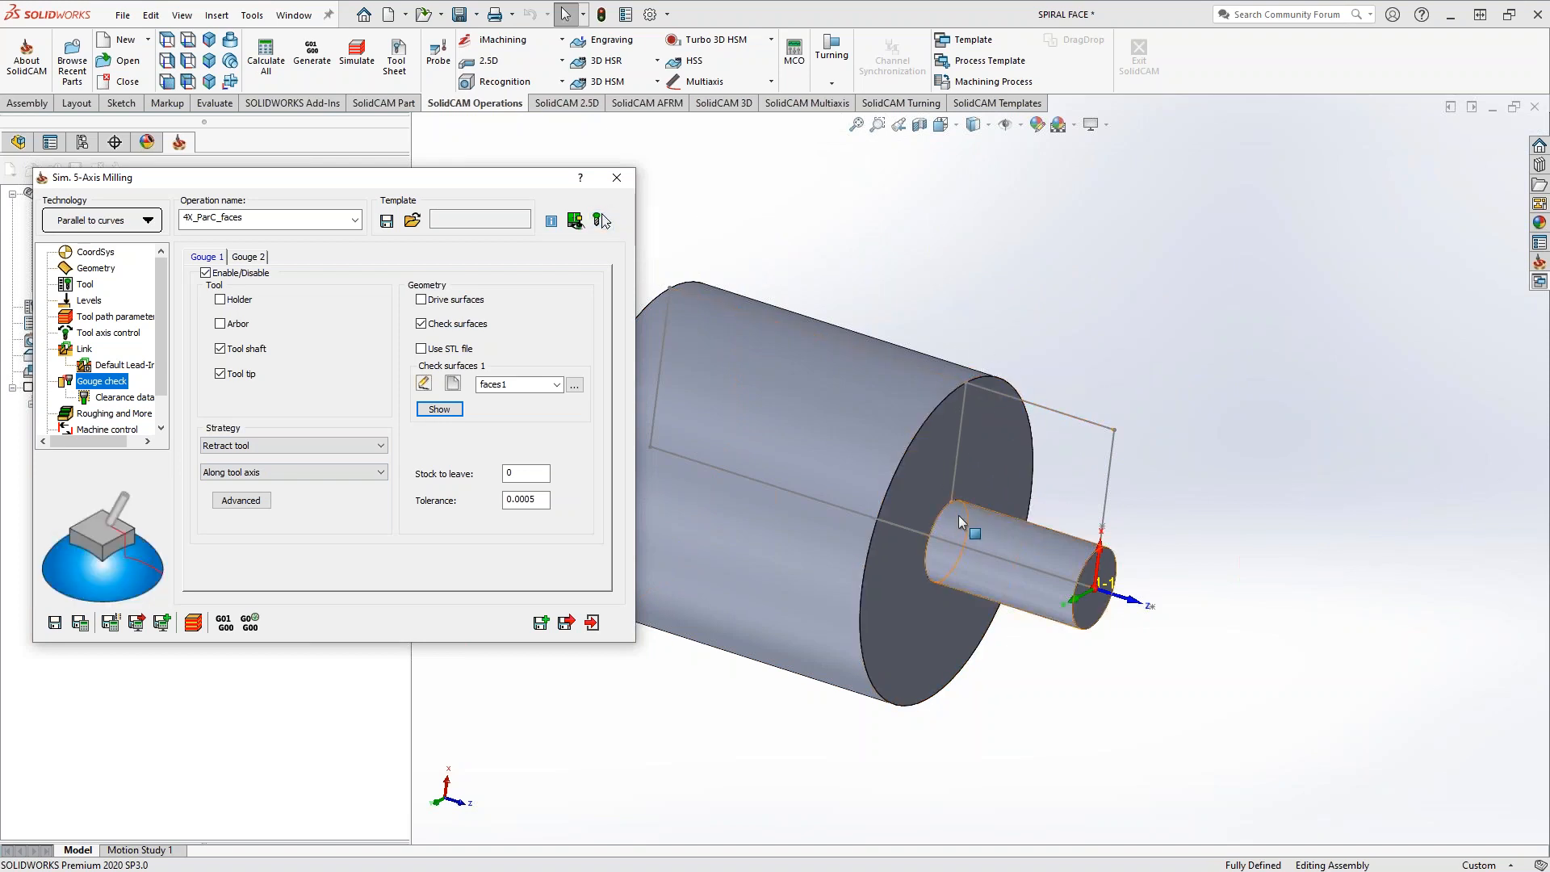
# Save and calculate the operation, then inspect the spiral toolpath's entry and exit moves and view it normal to the front face
pyautogui.click(80, 622)
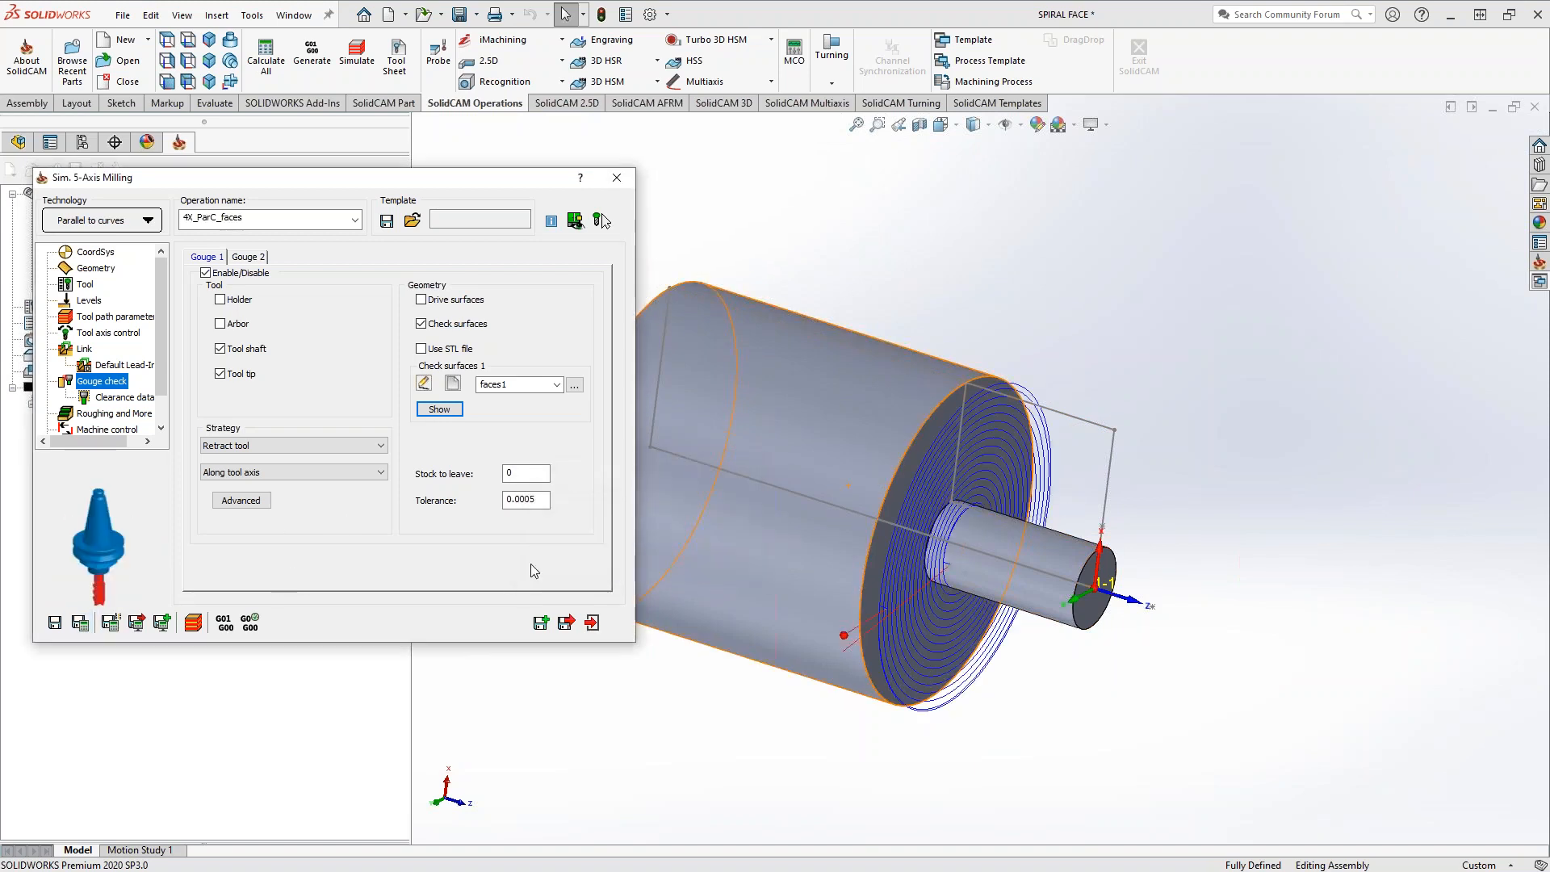
pyautogui.moveTo(889, 648); pyautogui.dragTo(1016, 385, button='middle')
pyautogui.scroll(-4, 1018, 386)
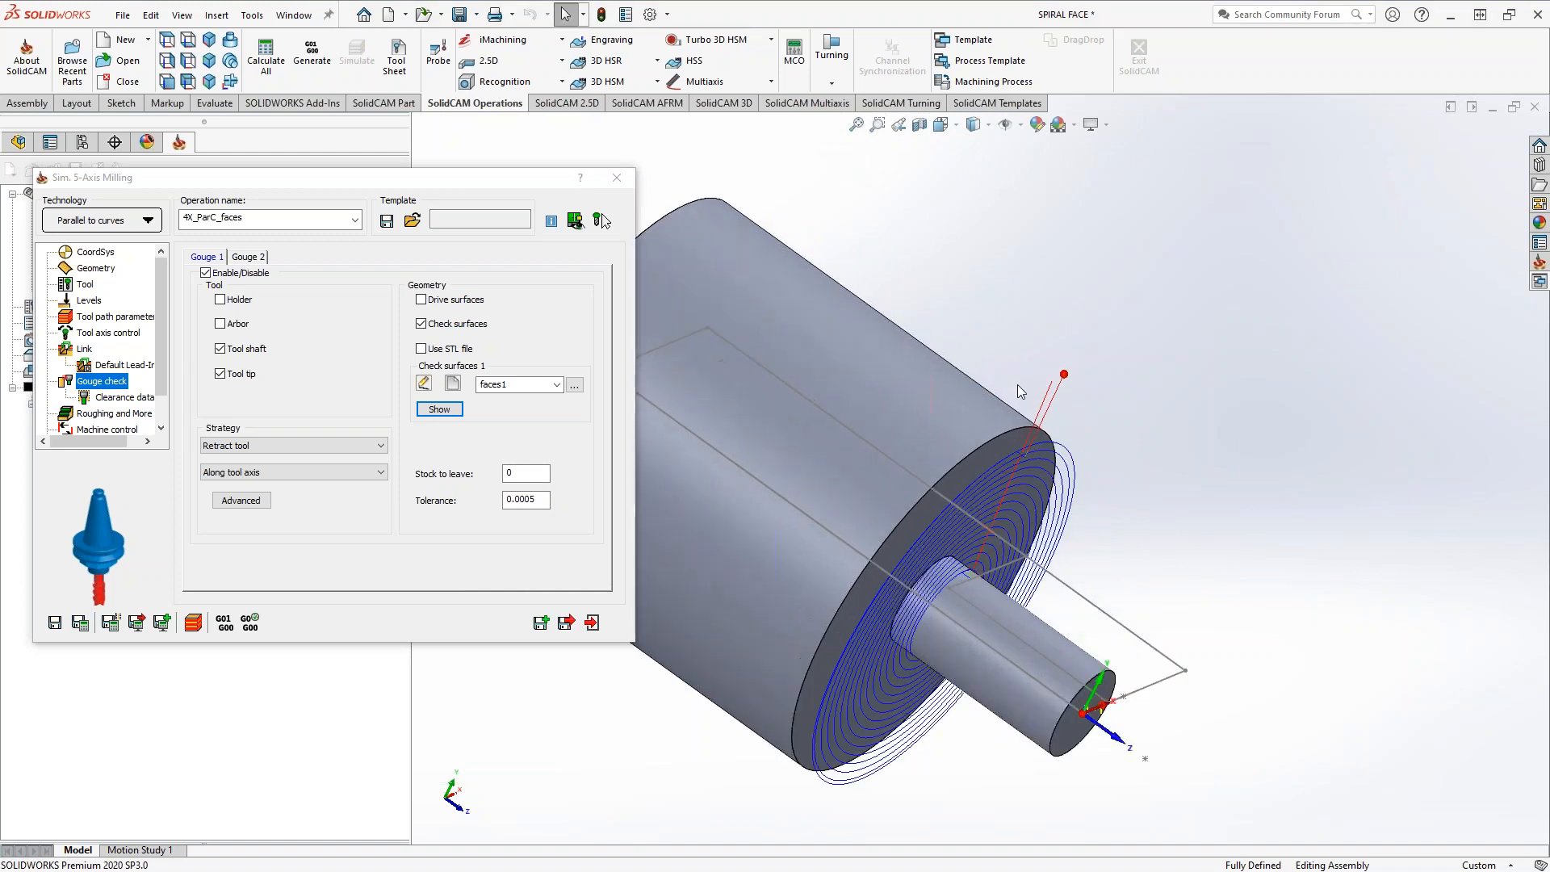
pyautogui.moveTo(1001, 518); pyautogui.dragTo(1021, 489, button='middle')
pyautogui.moveTo(910, 763); pyautogui.dragTo(885, 624, button='middle')
pyautogui.click(885, 603)
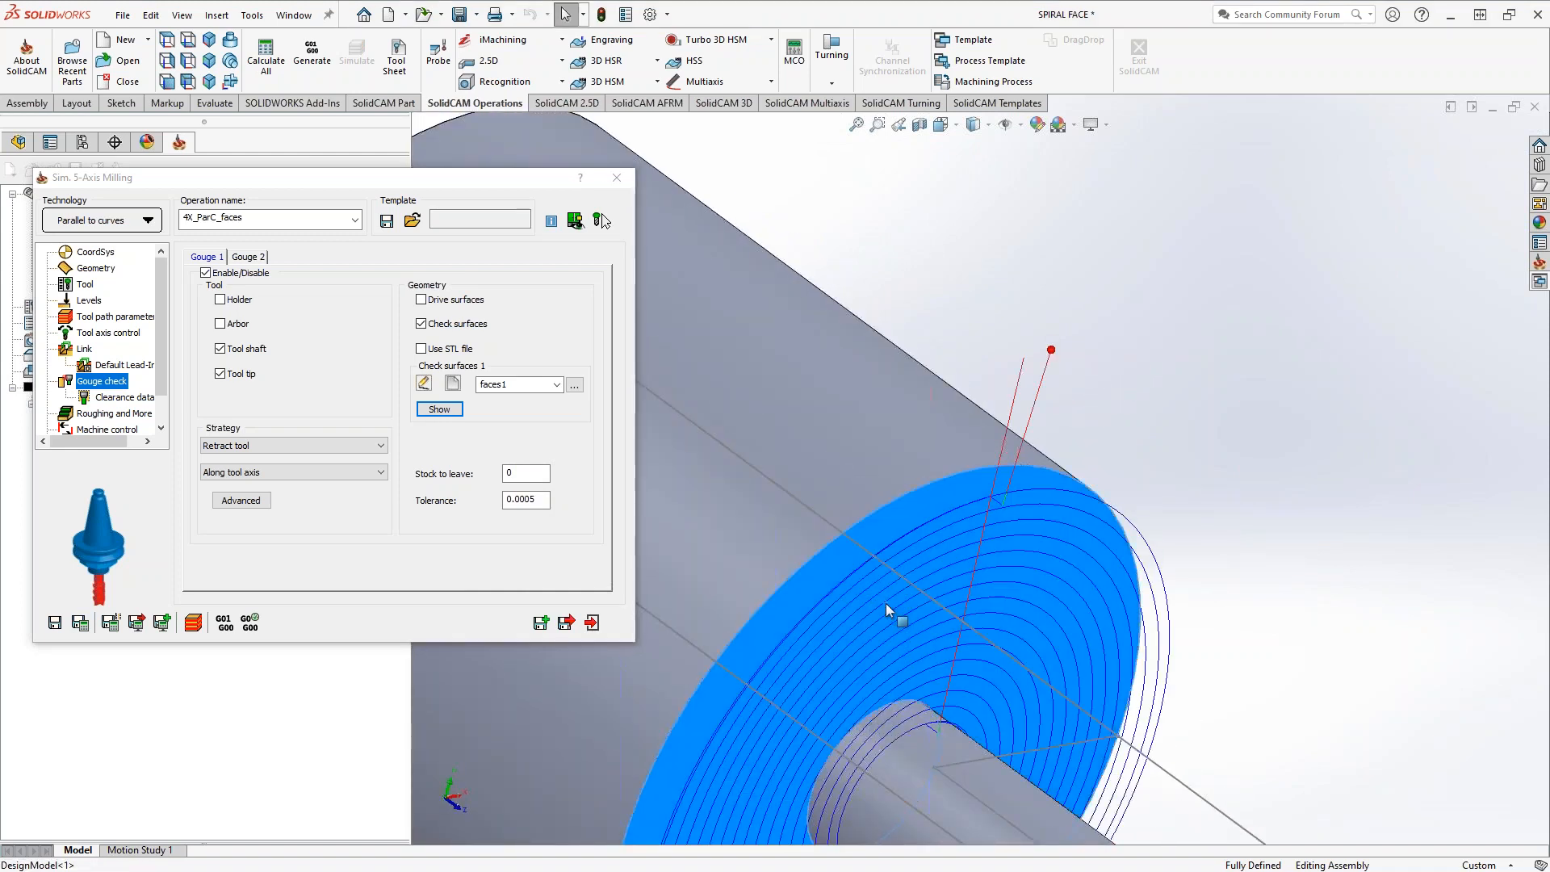
pyautogui.rightClick(885, 603)
pyautogui.click(999, 350)
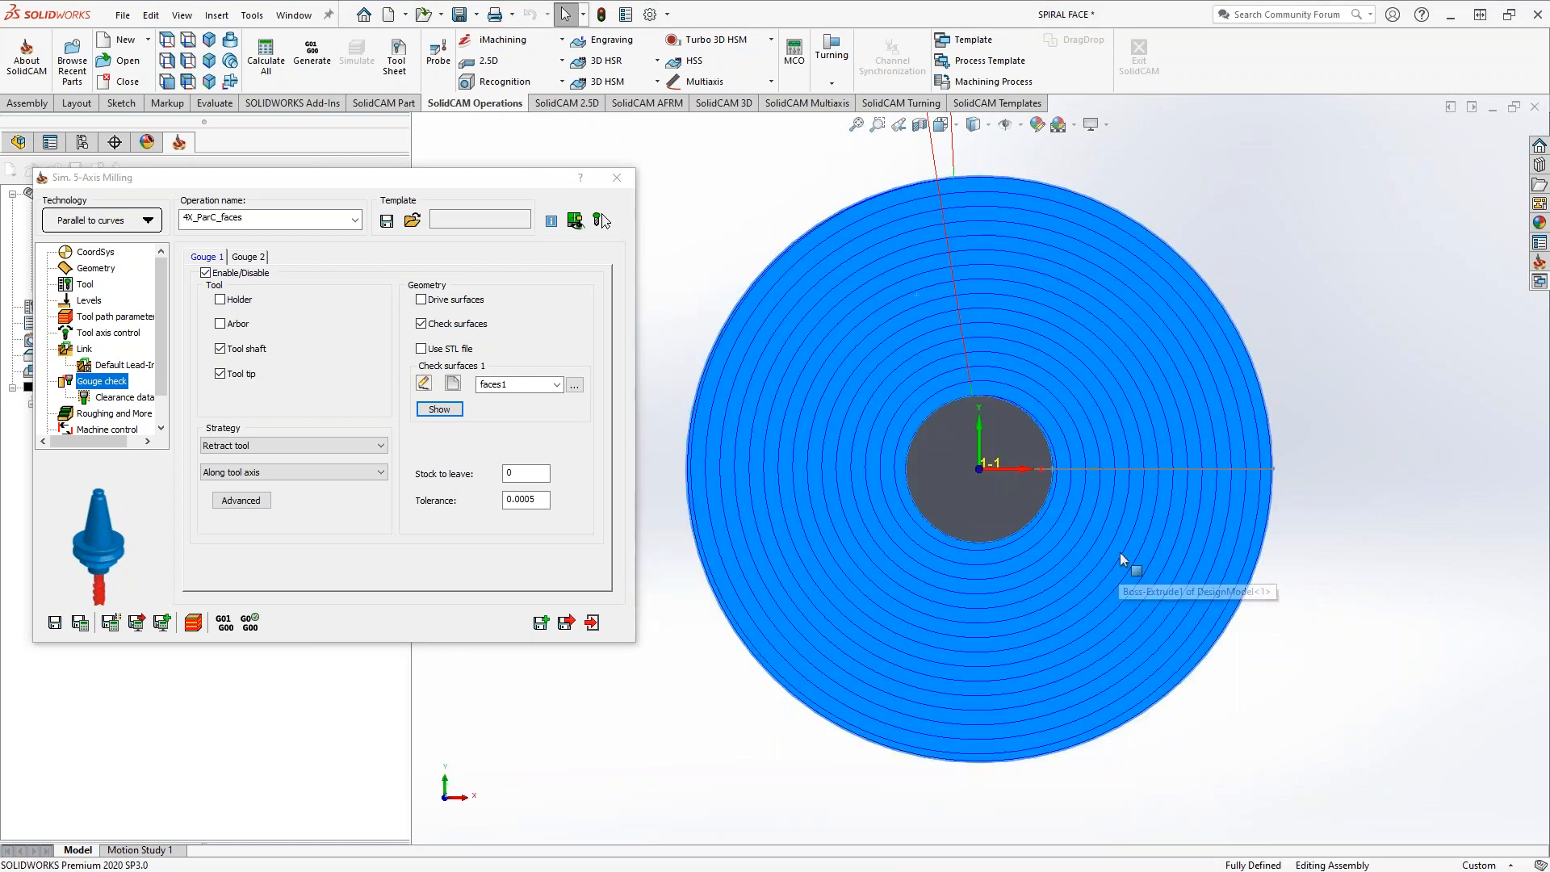
pyautogui.click(679, 646)
# Simulate the operation in SolidVerify, raising the simulation speed during playback
pyautogui.click(193, 621)
pyautogui.click(269, 612)
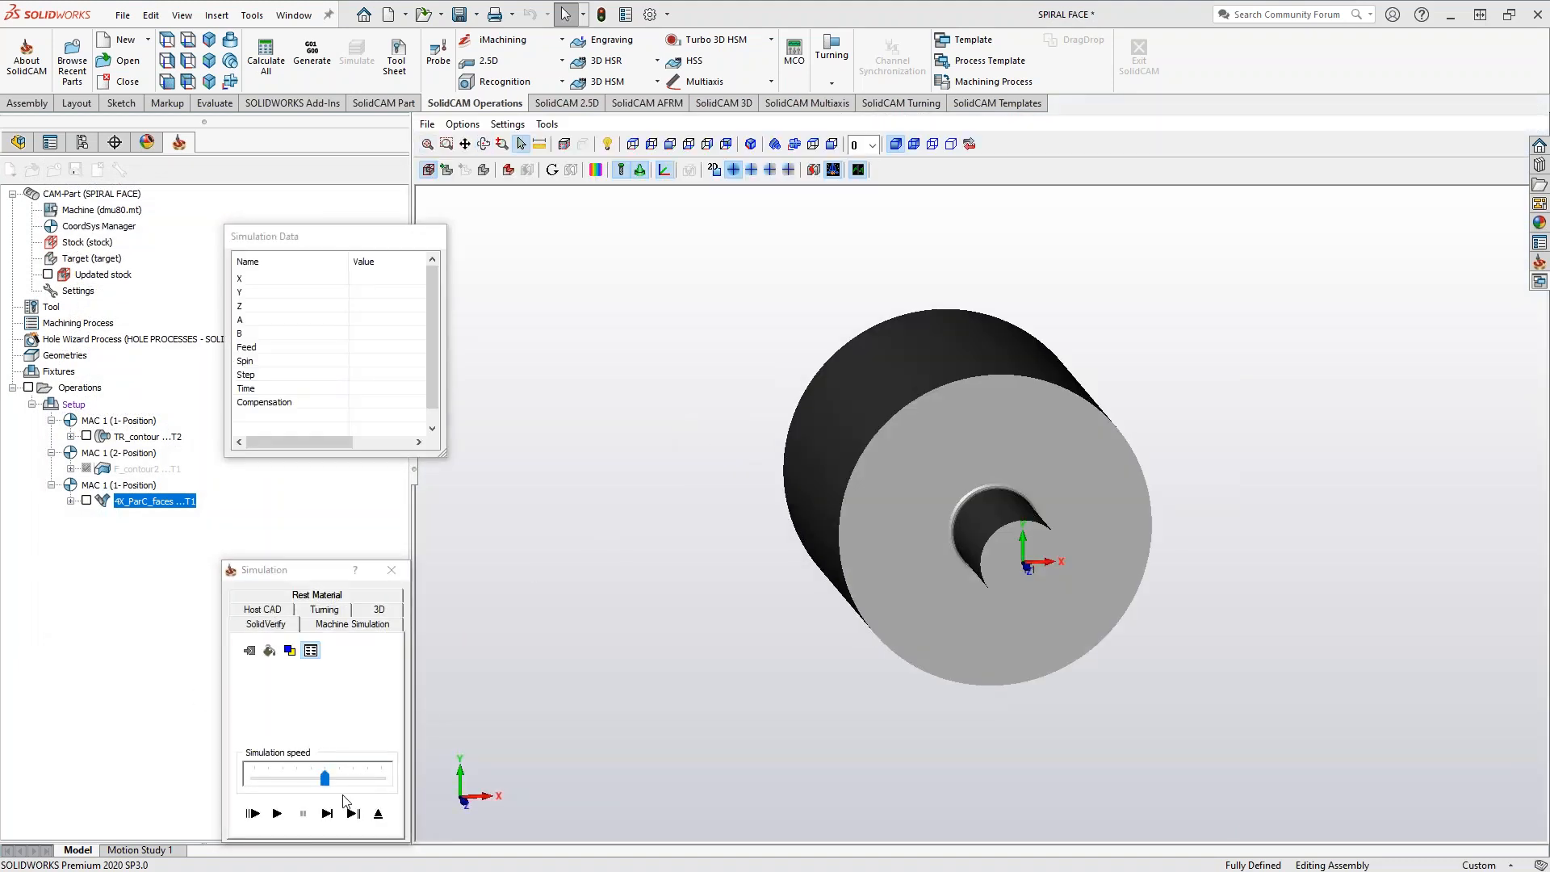
pyautogui.click(278, 812)
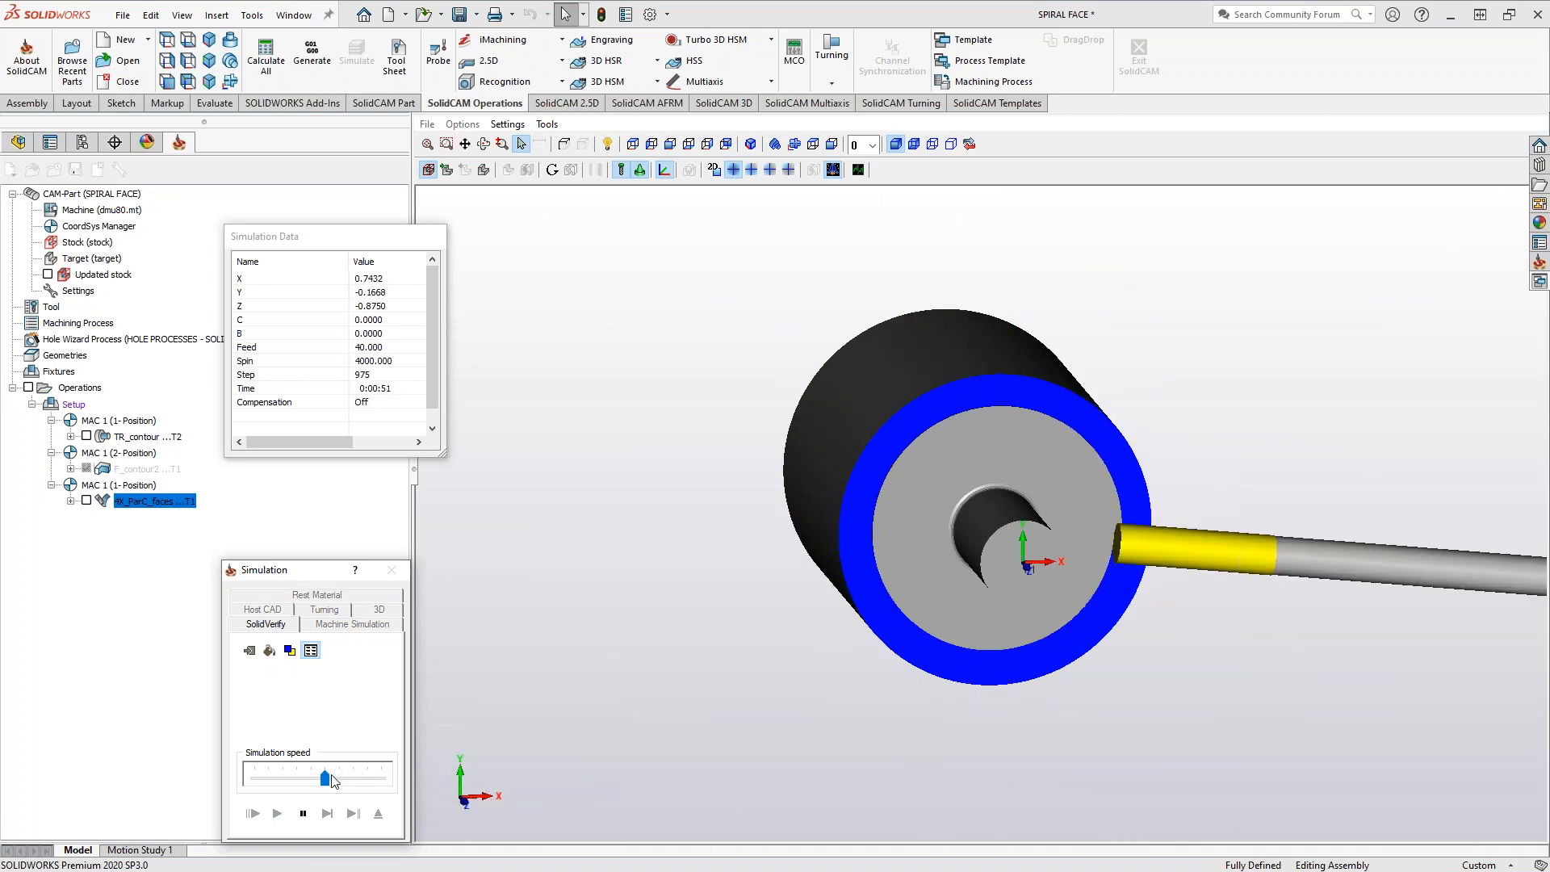
pyautogui.moveTo(334, 780); pyautogui.dragTo(352, 778)
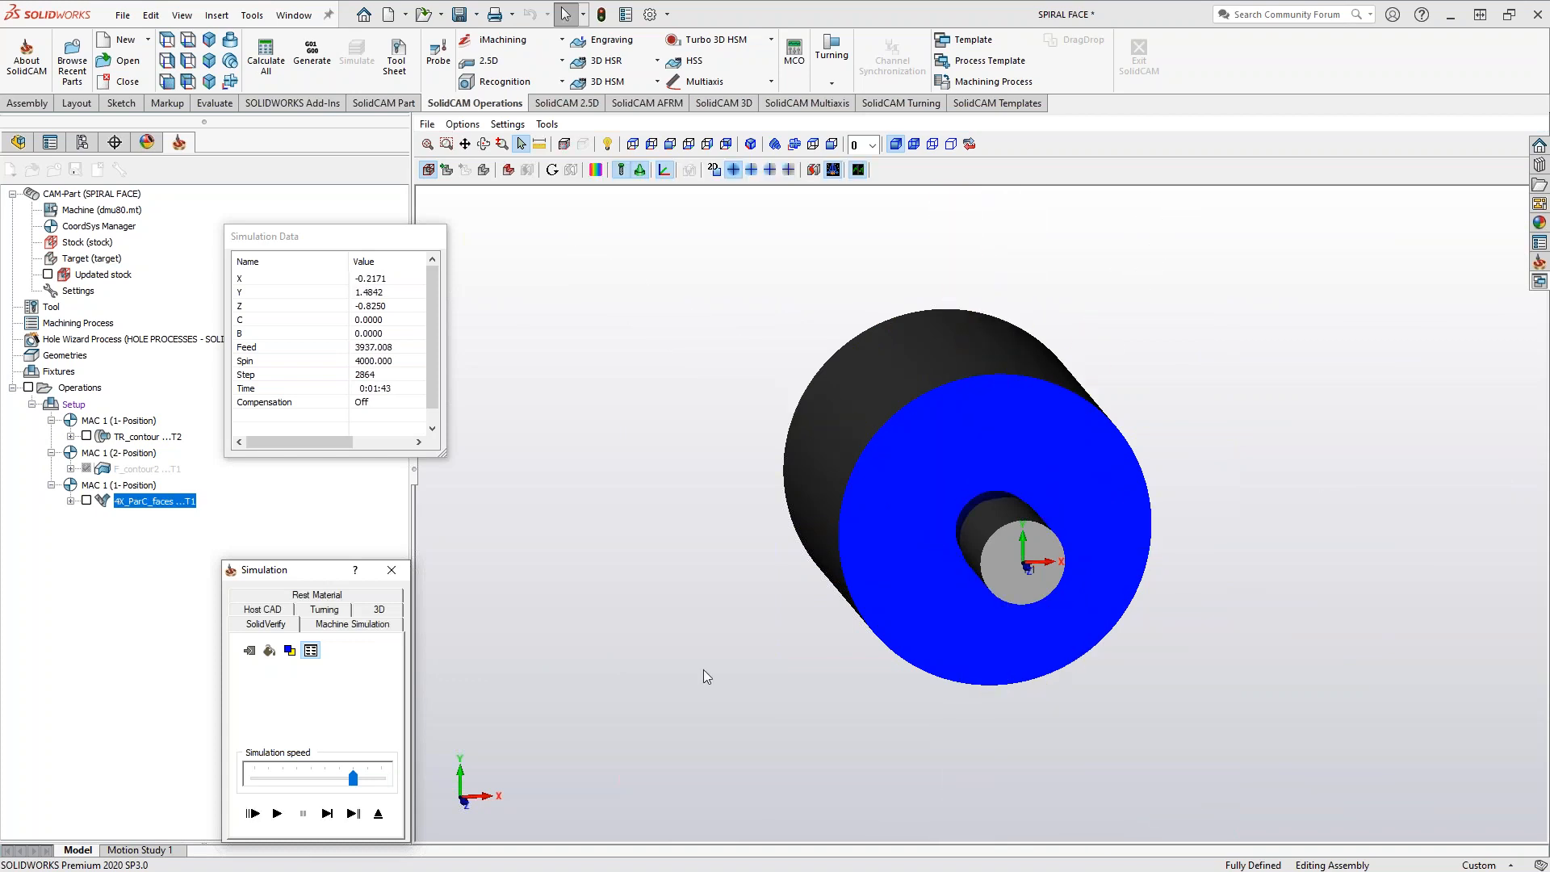
# Inspect the machined face, compare the machined stock with the target, and exit the simulation
pyautogui.moveTo(854, 551); pyautogui.dragTo(891, 565, button='middle')
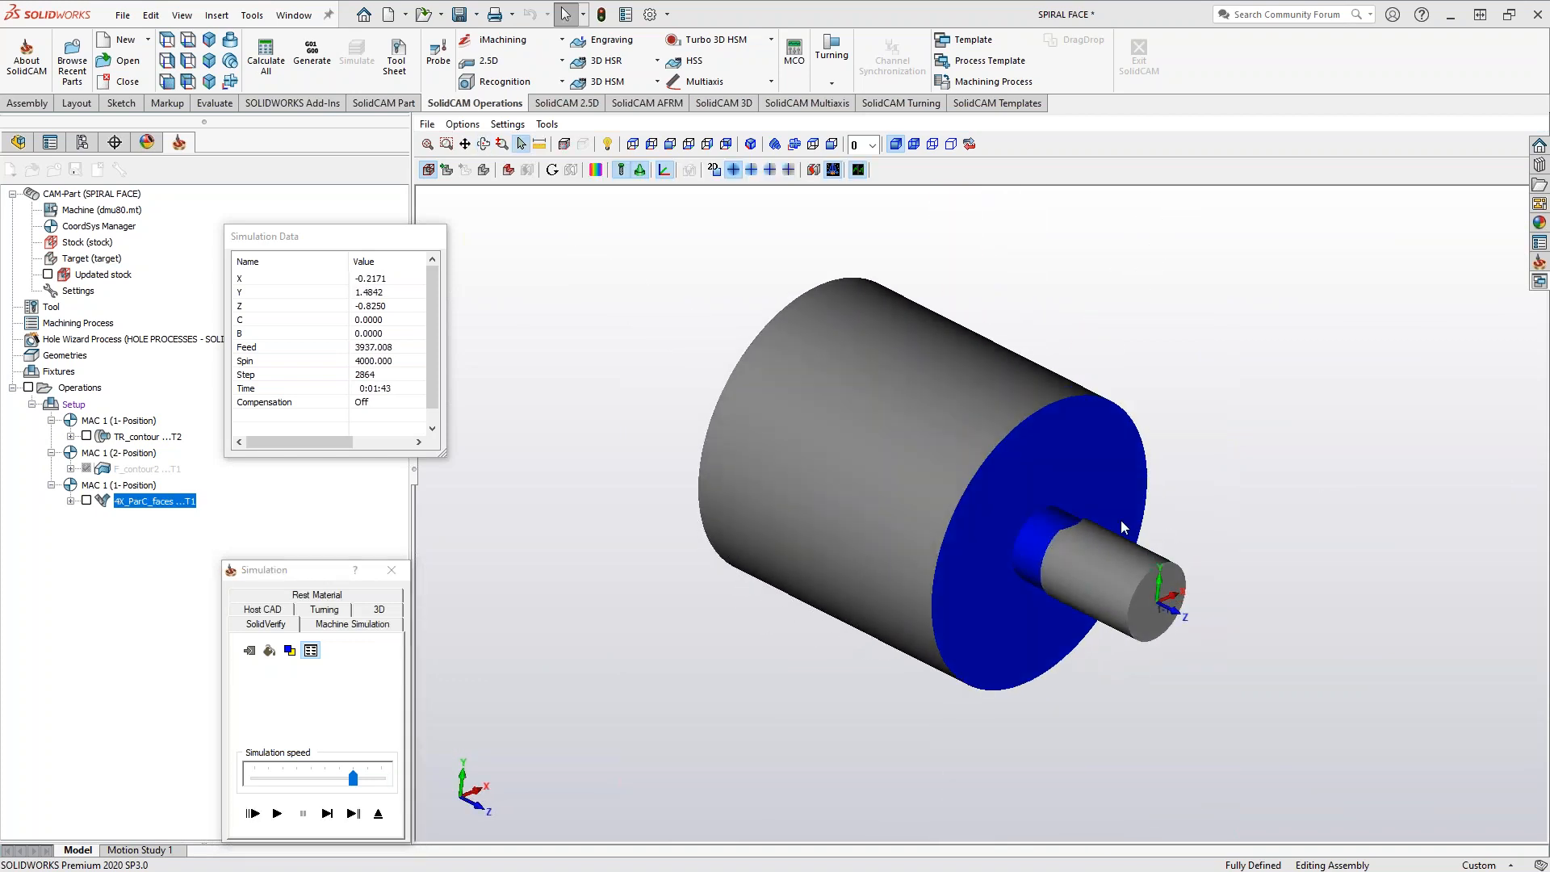
pyautogui.scroll(-2, 1109, 525)
pyautogui.scroll(-2, 1090, 533)
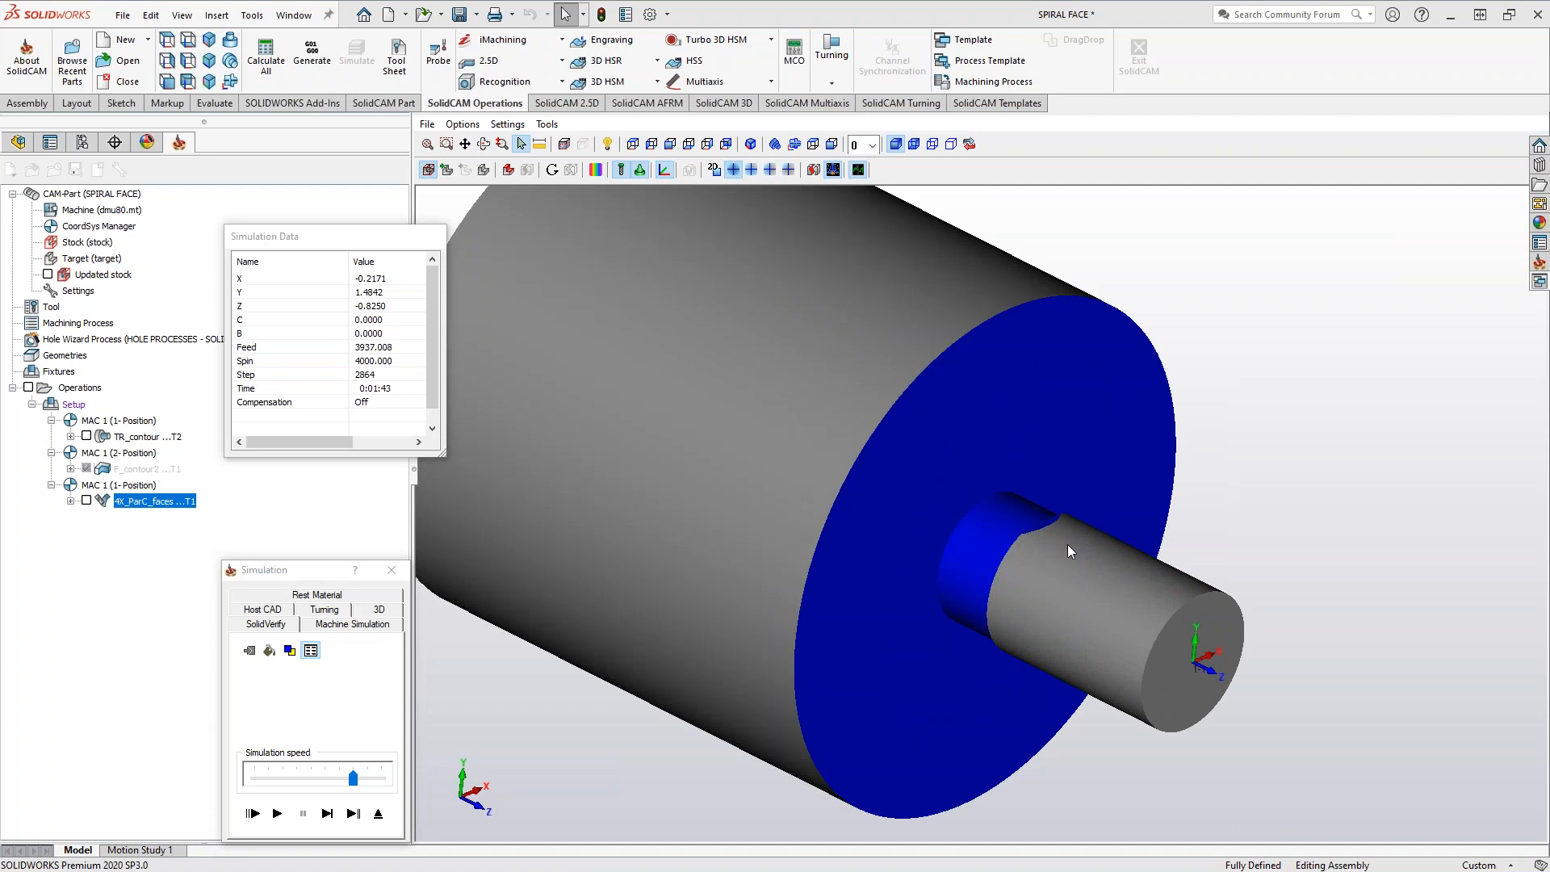
pyautogui.click(601, 171)
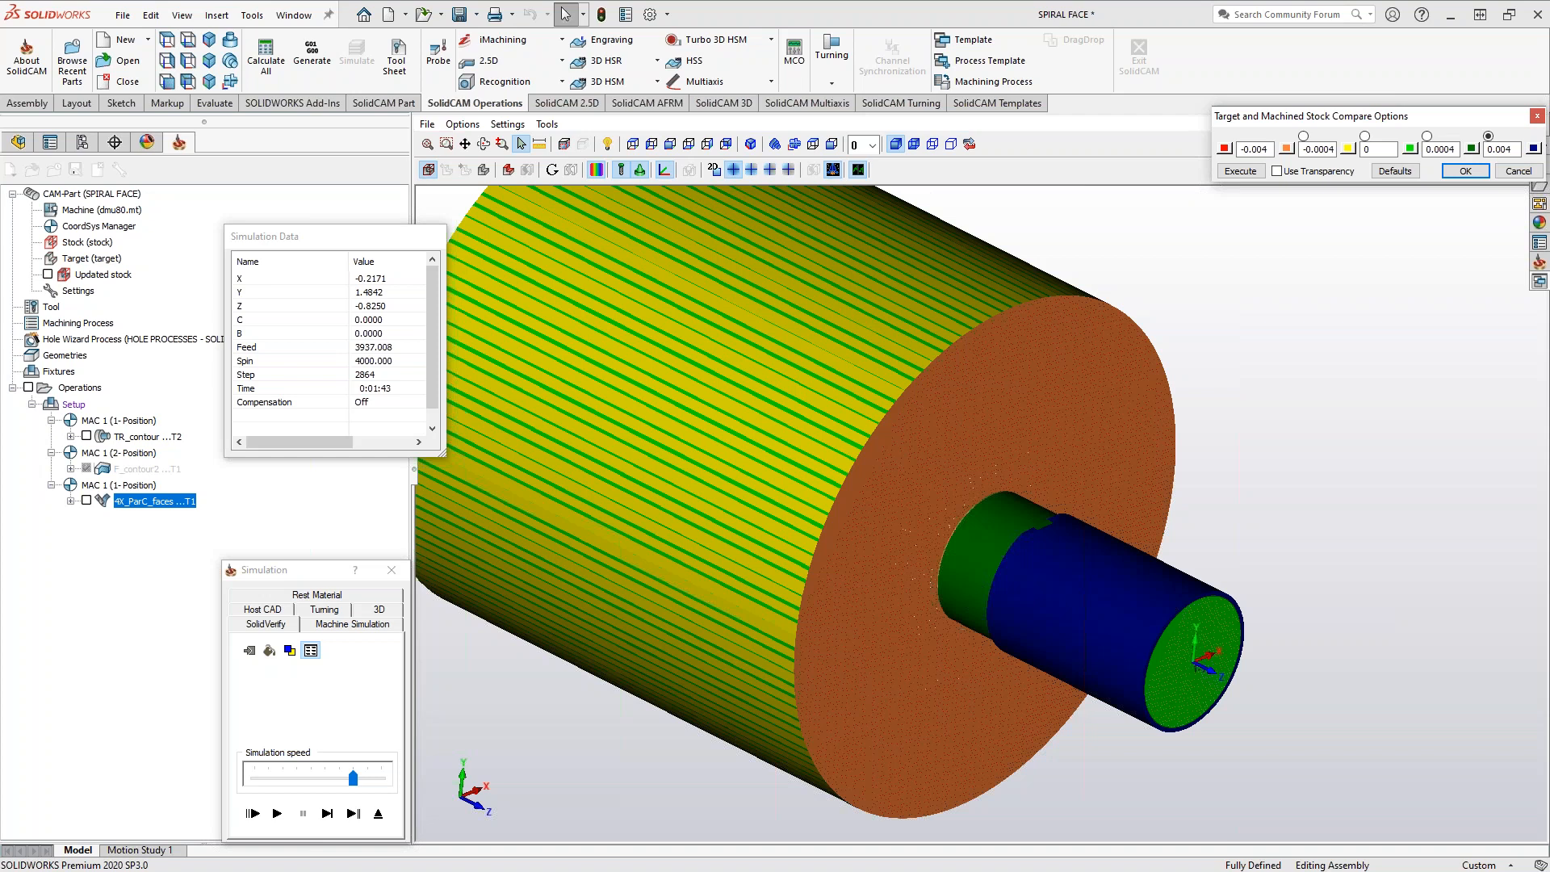
pyautogui.click(377, 814)
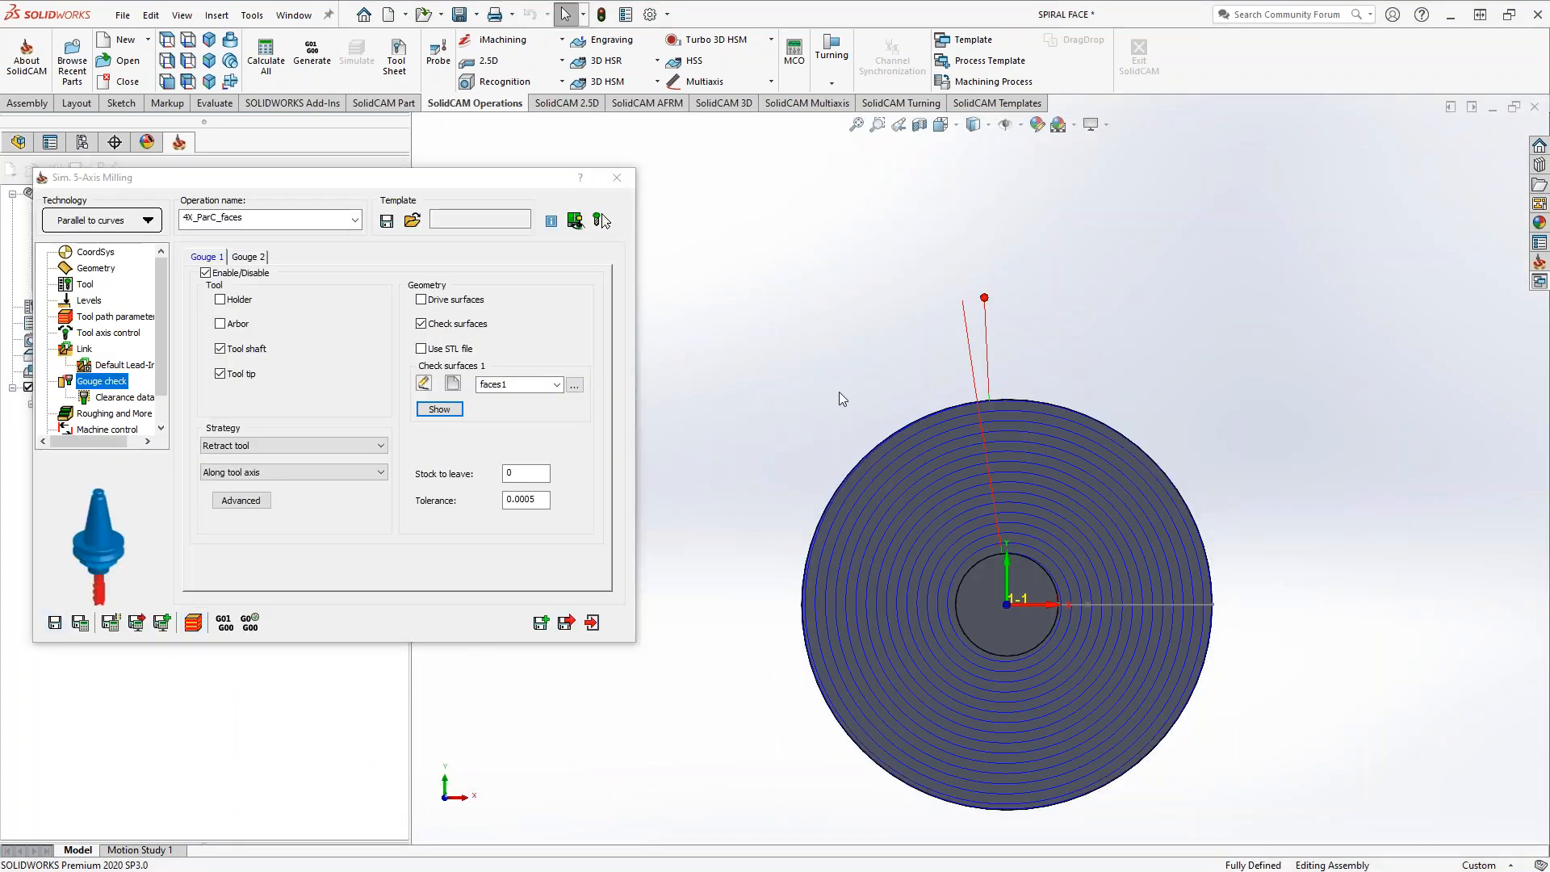
# Exit the 4X_ParC_faces operation and hide its toolpath on the model
pyautogui.moveTo(851, 404); pyautogui.dragTo(931, 473, button='middle')
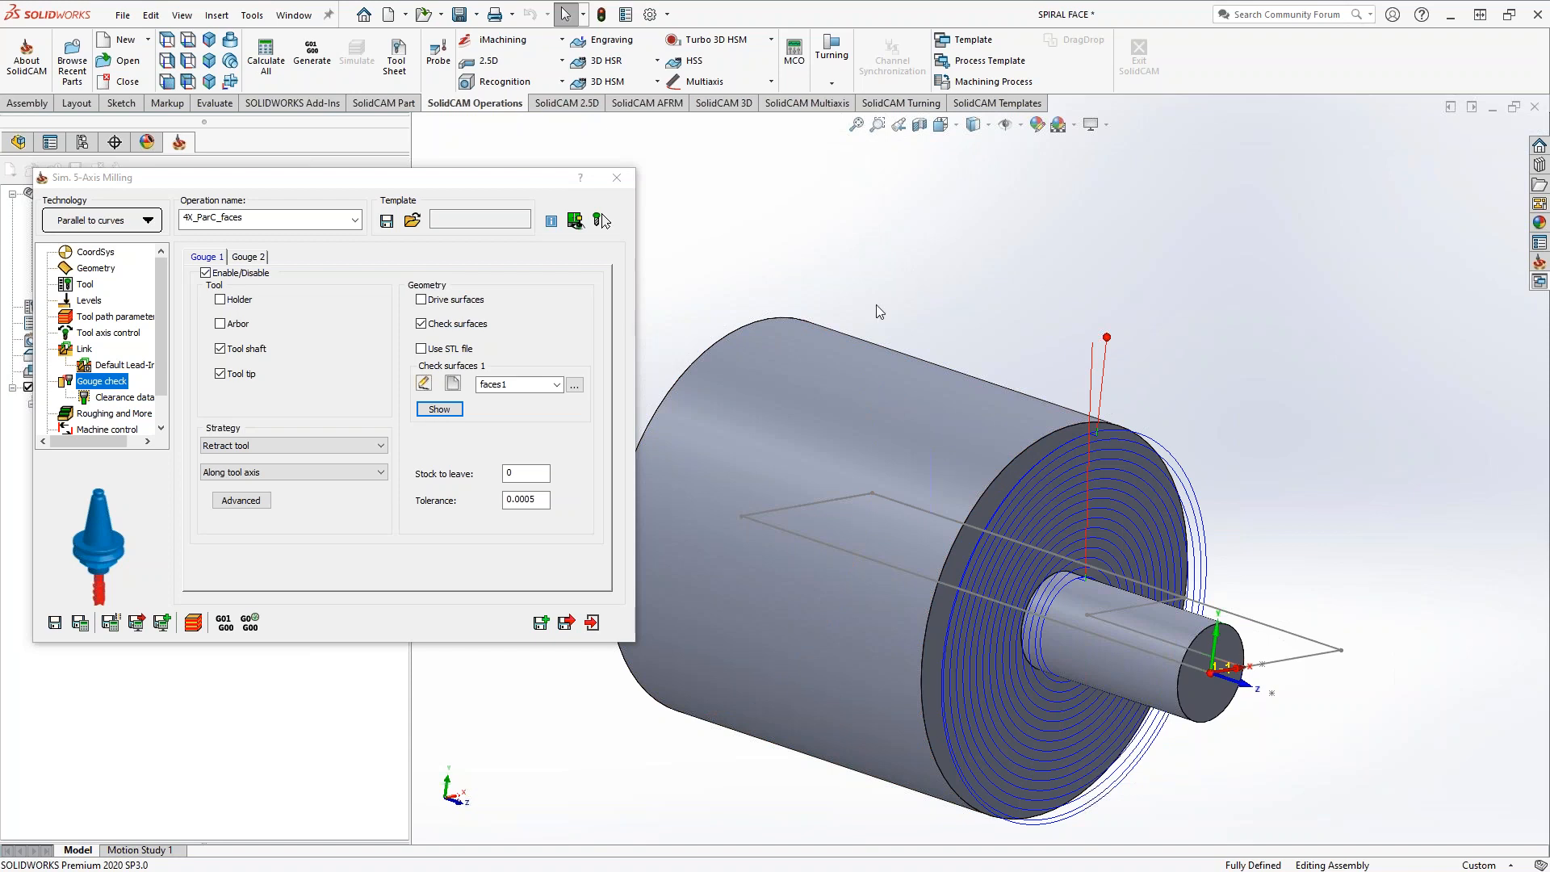
pyautogui.click(591, 623)
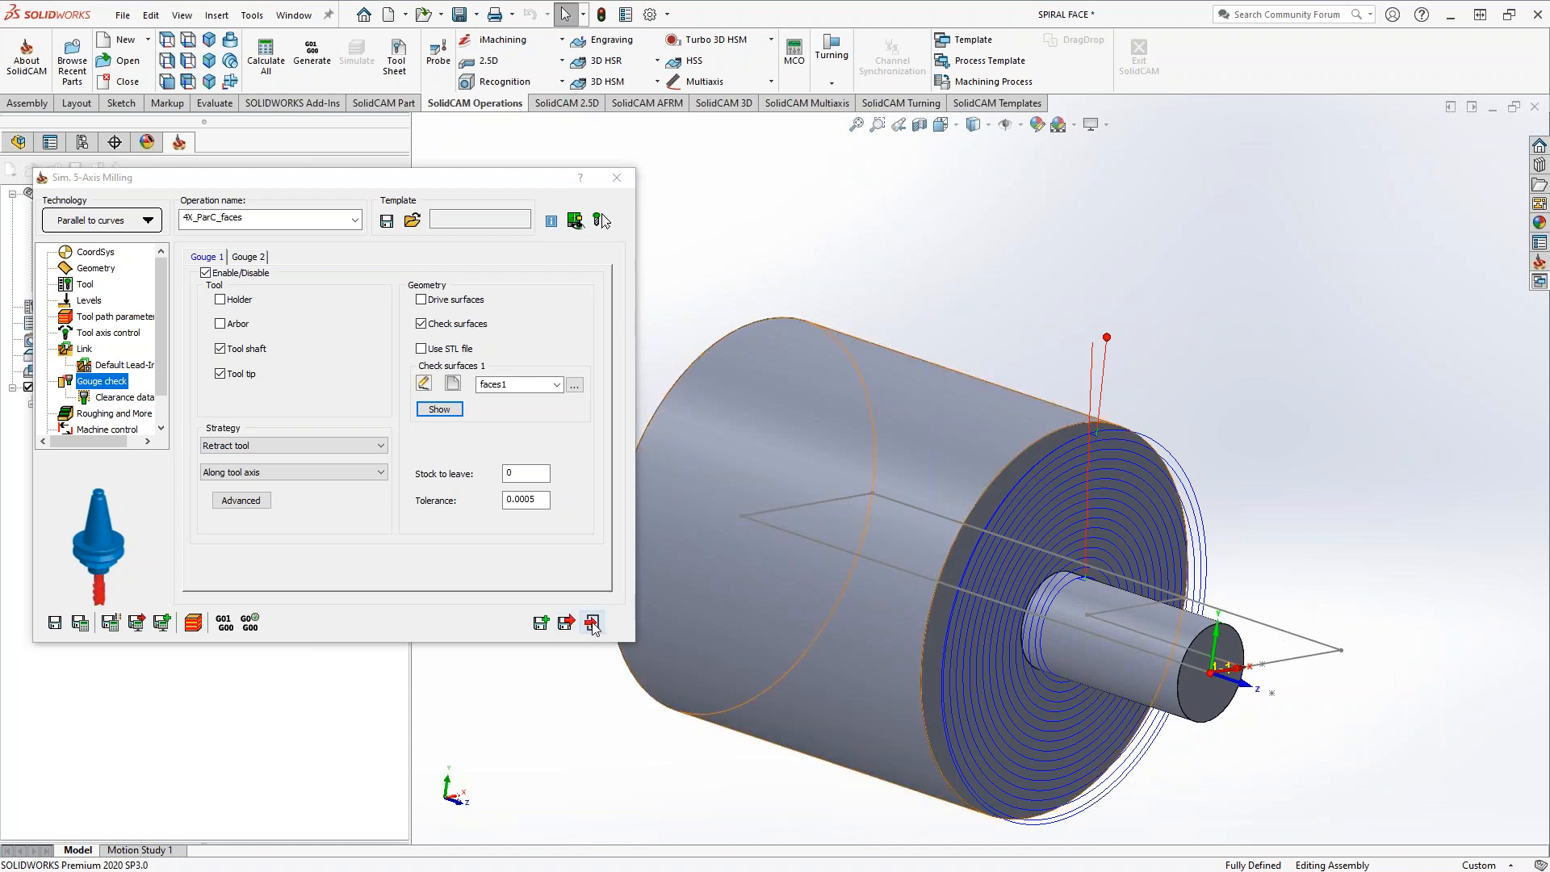
pyautogui.click(86, 500)
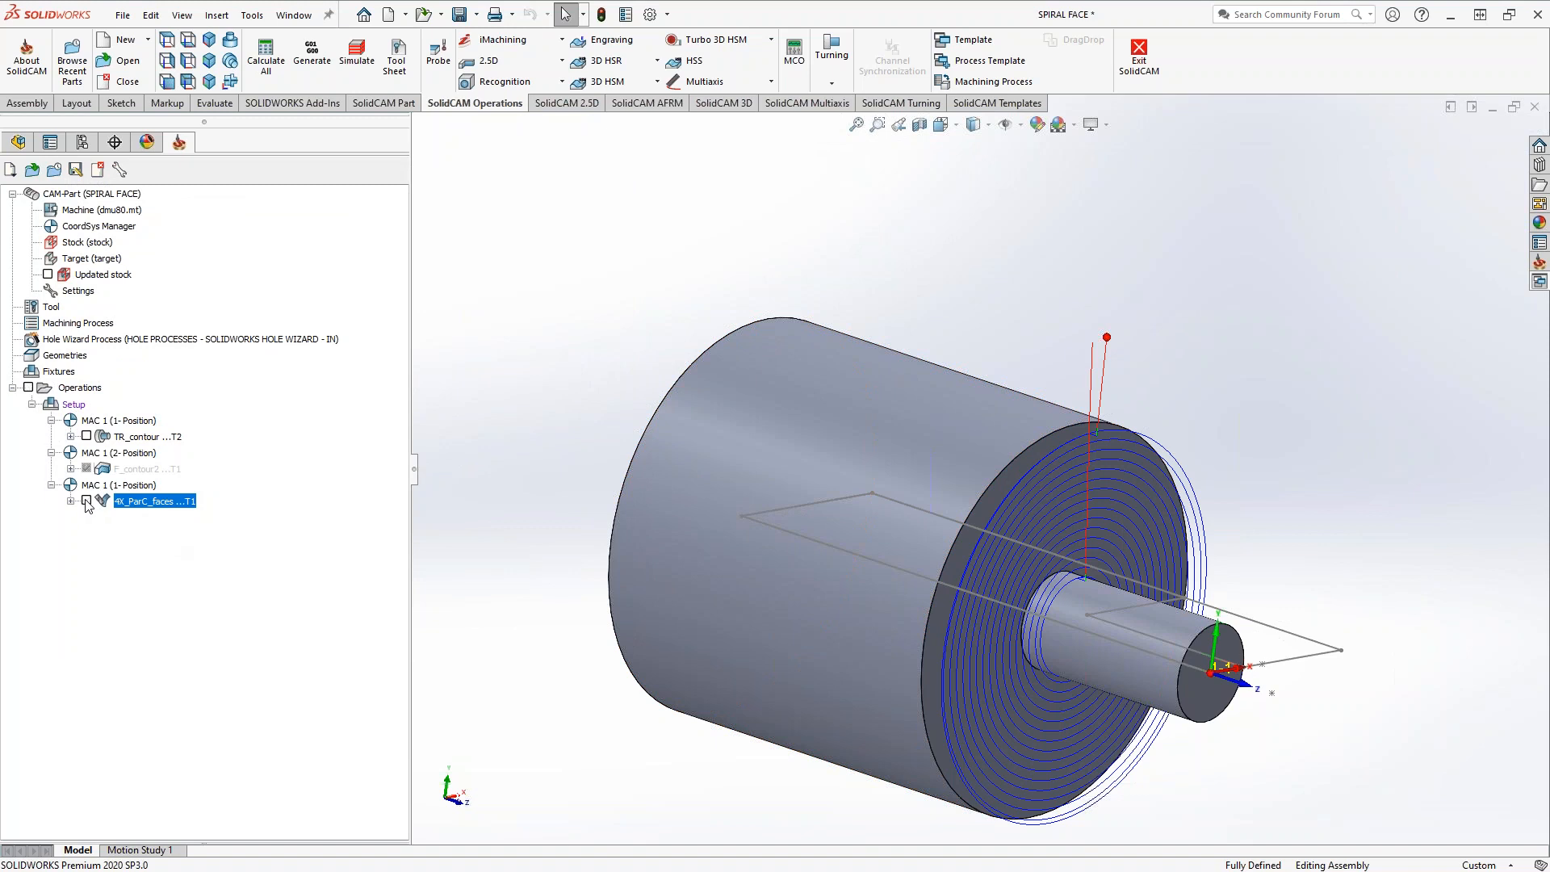
pyautogui.scroll(-3, 1155, 645)
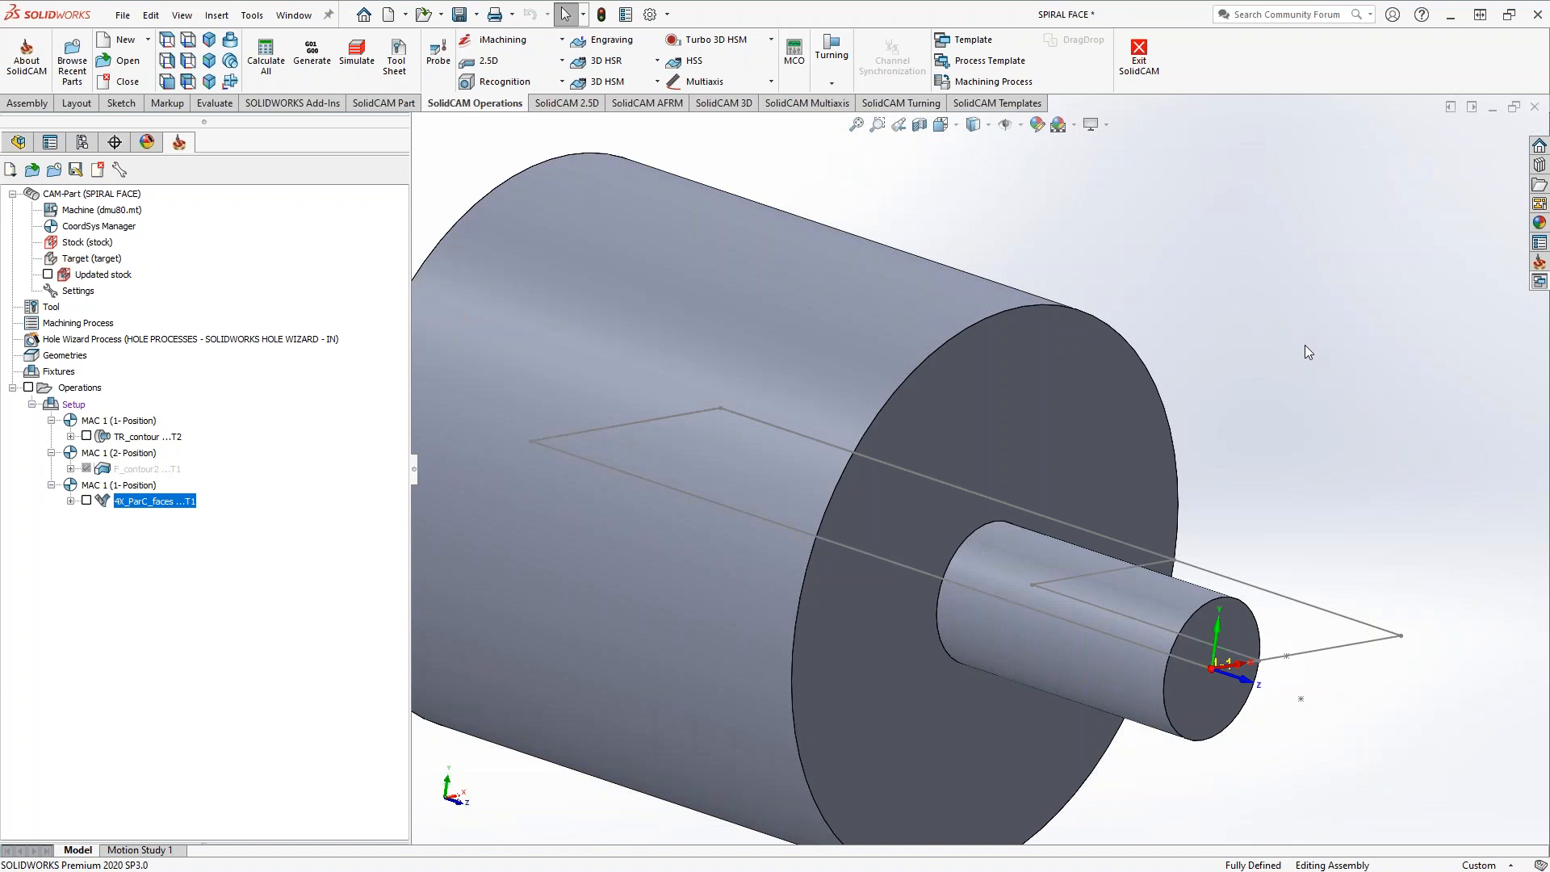
# Review the drive surface and edge curve geometry of the 4X_ParC_faces operation with its toolpath shown, and exit the operation
pyautogui.doubleClick(129, 502)
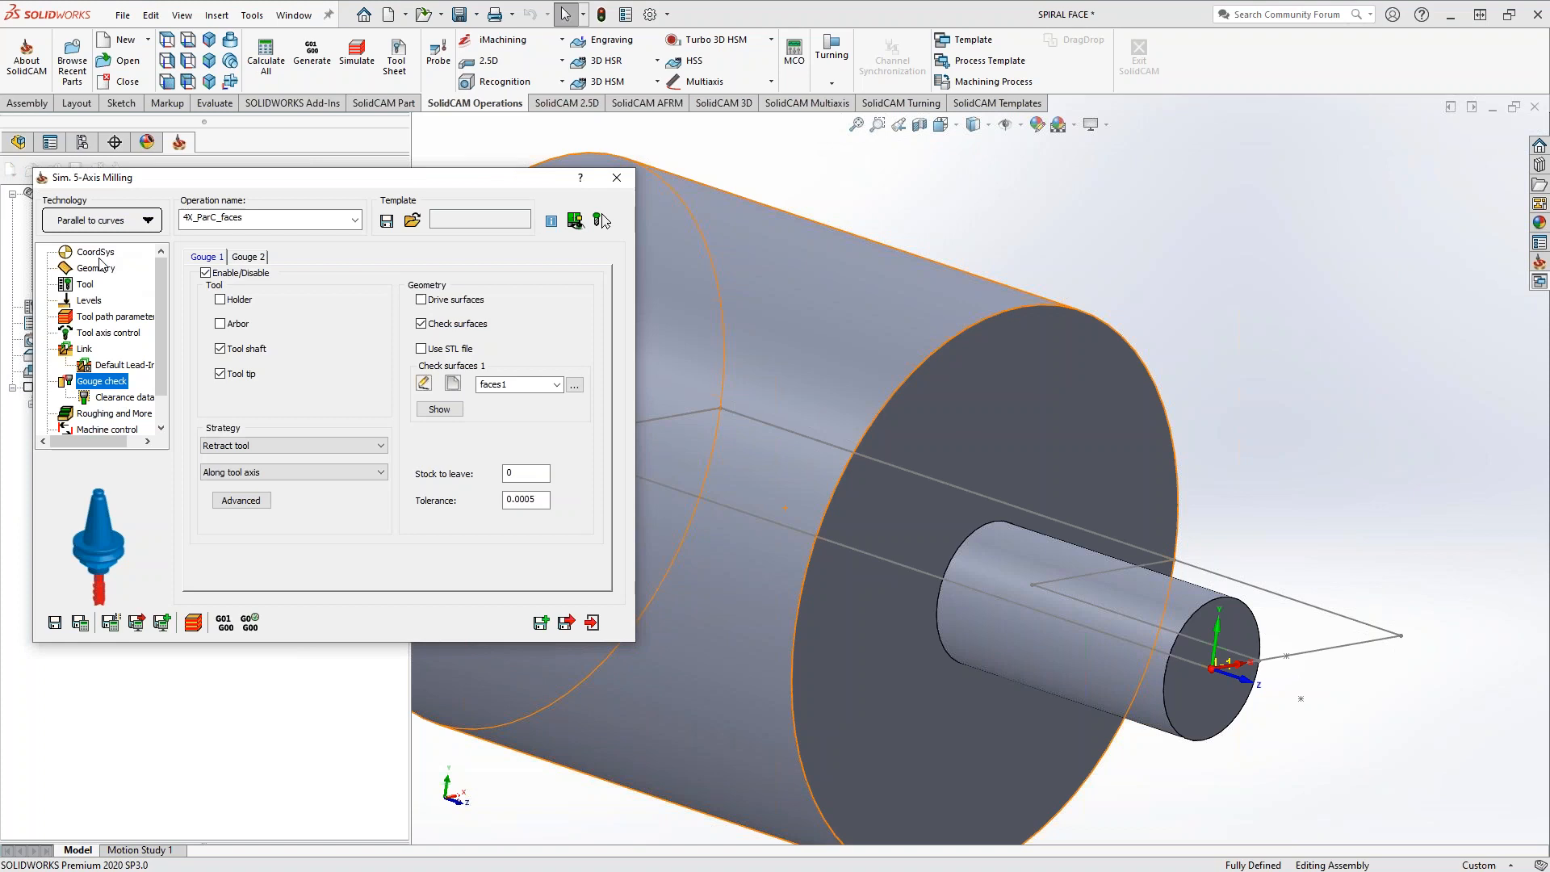
pyautogui.click(96, 268)
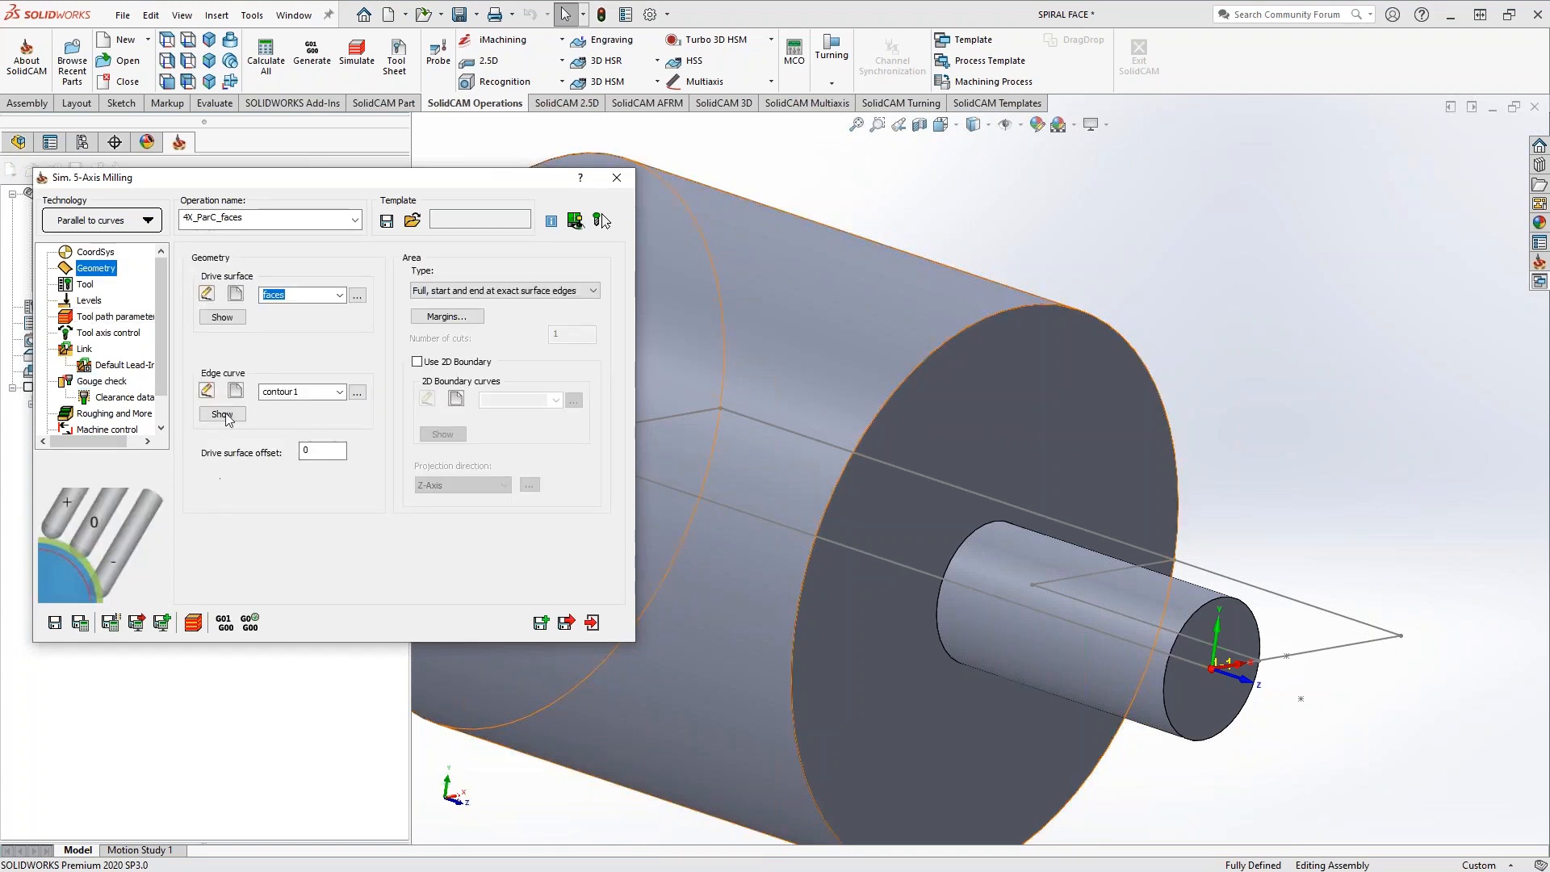
pyautogui.moveTo(268, 192); pyautogui.dragTo(407, 194)
pyautogui.click(87, 501)
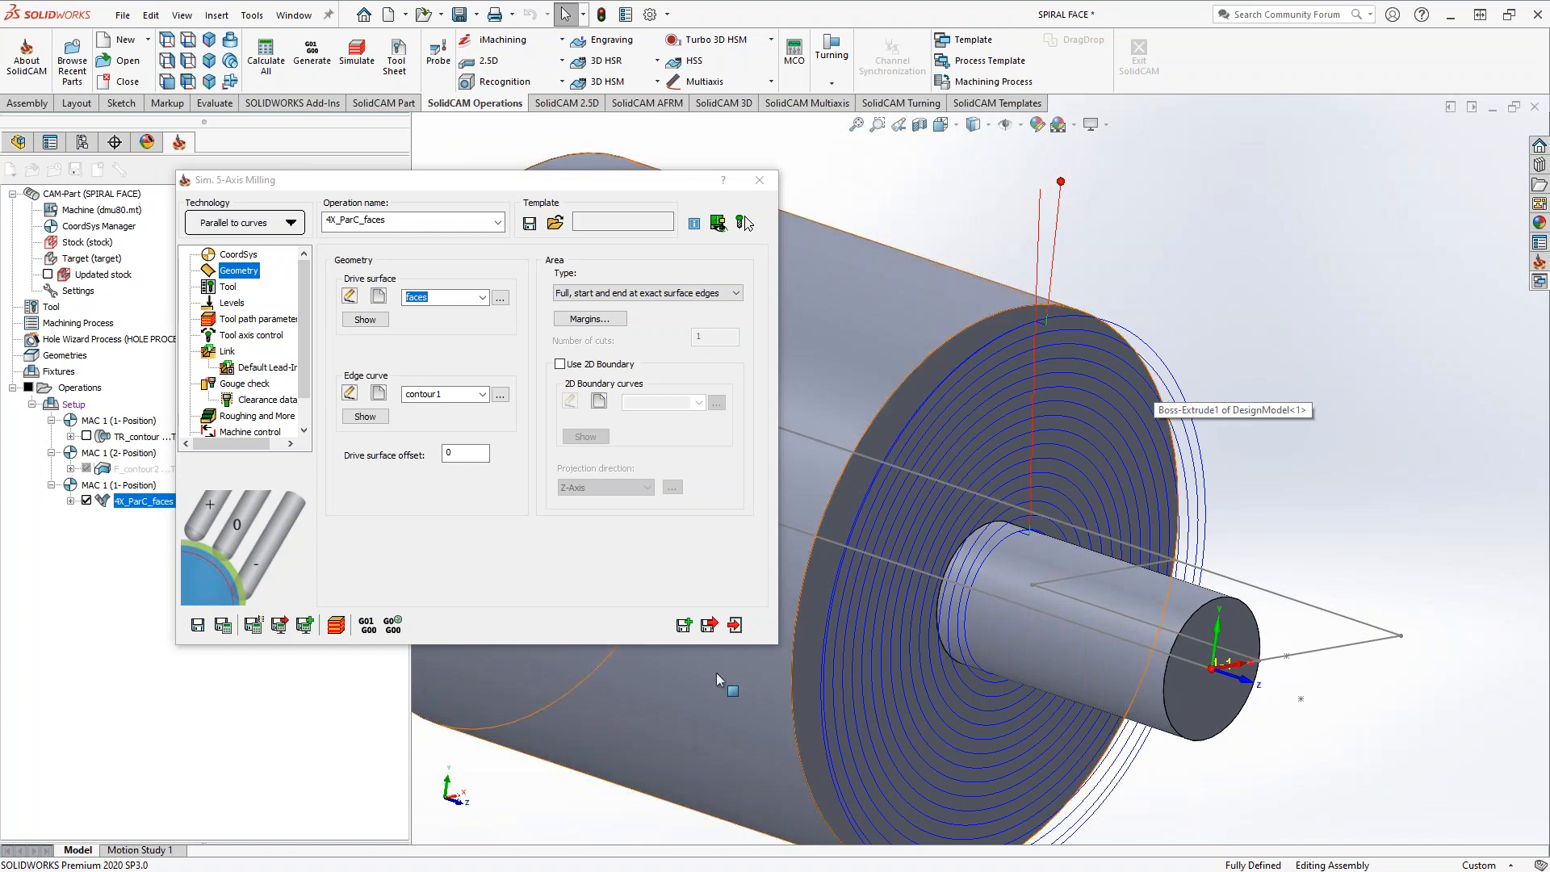
pyautogui.click(735, 626)
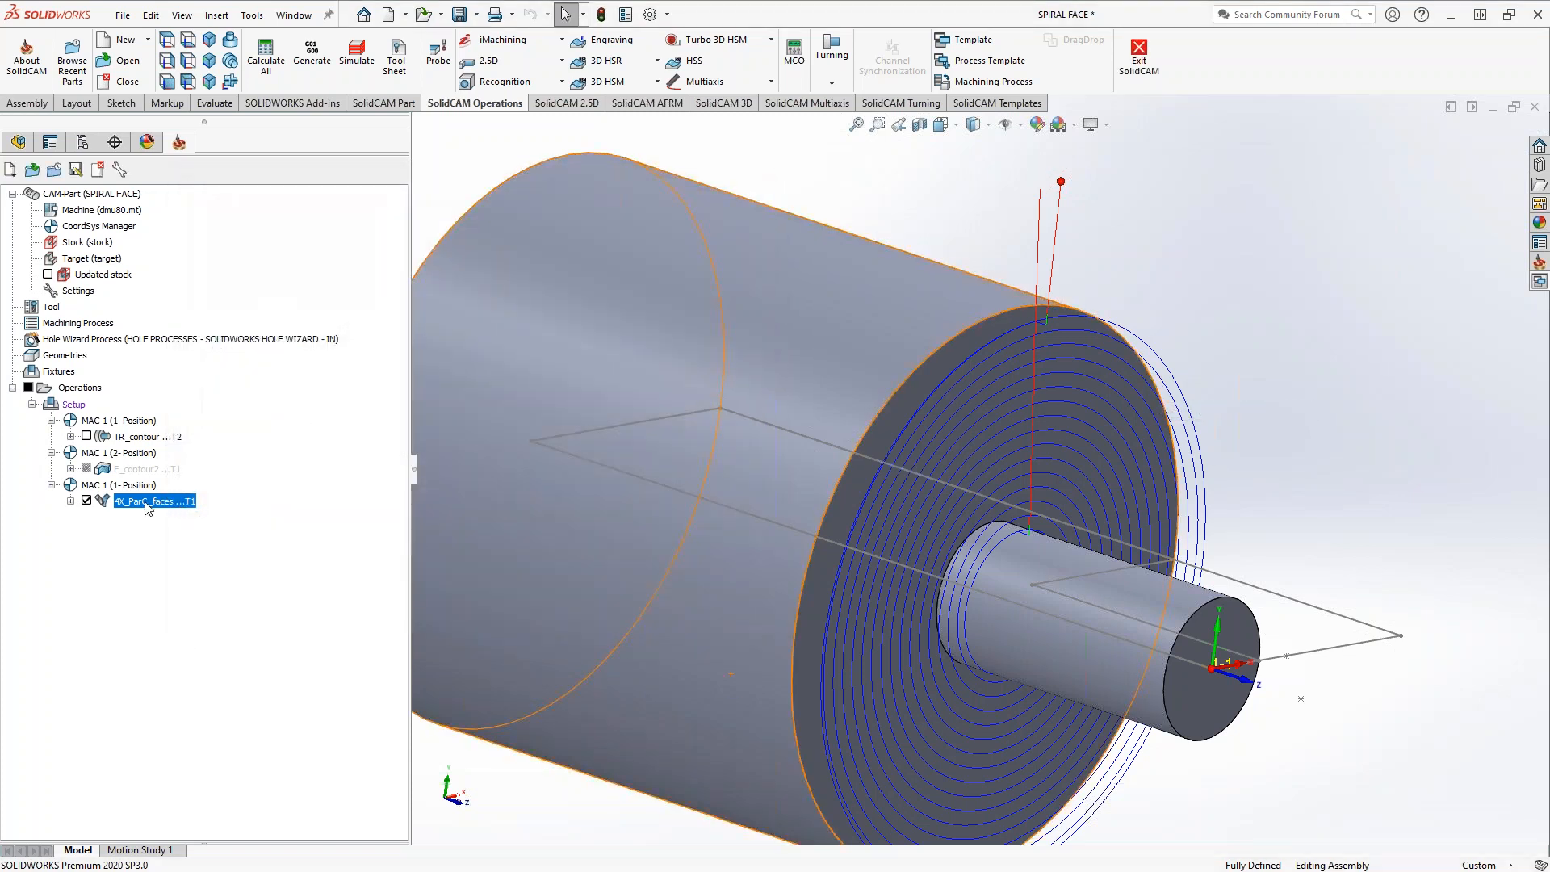
# Save the 4X_ParC_faces operation as a copy and hide the original operation's toolpath
pyautogui.rightClick(147, 507)
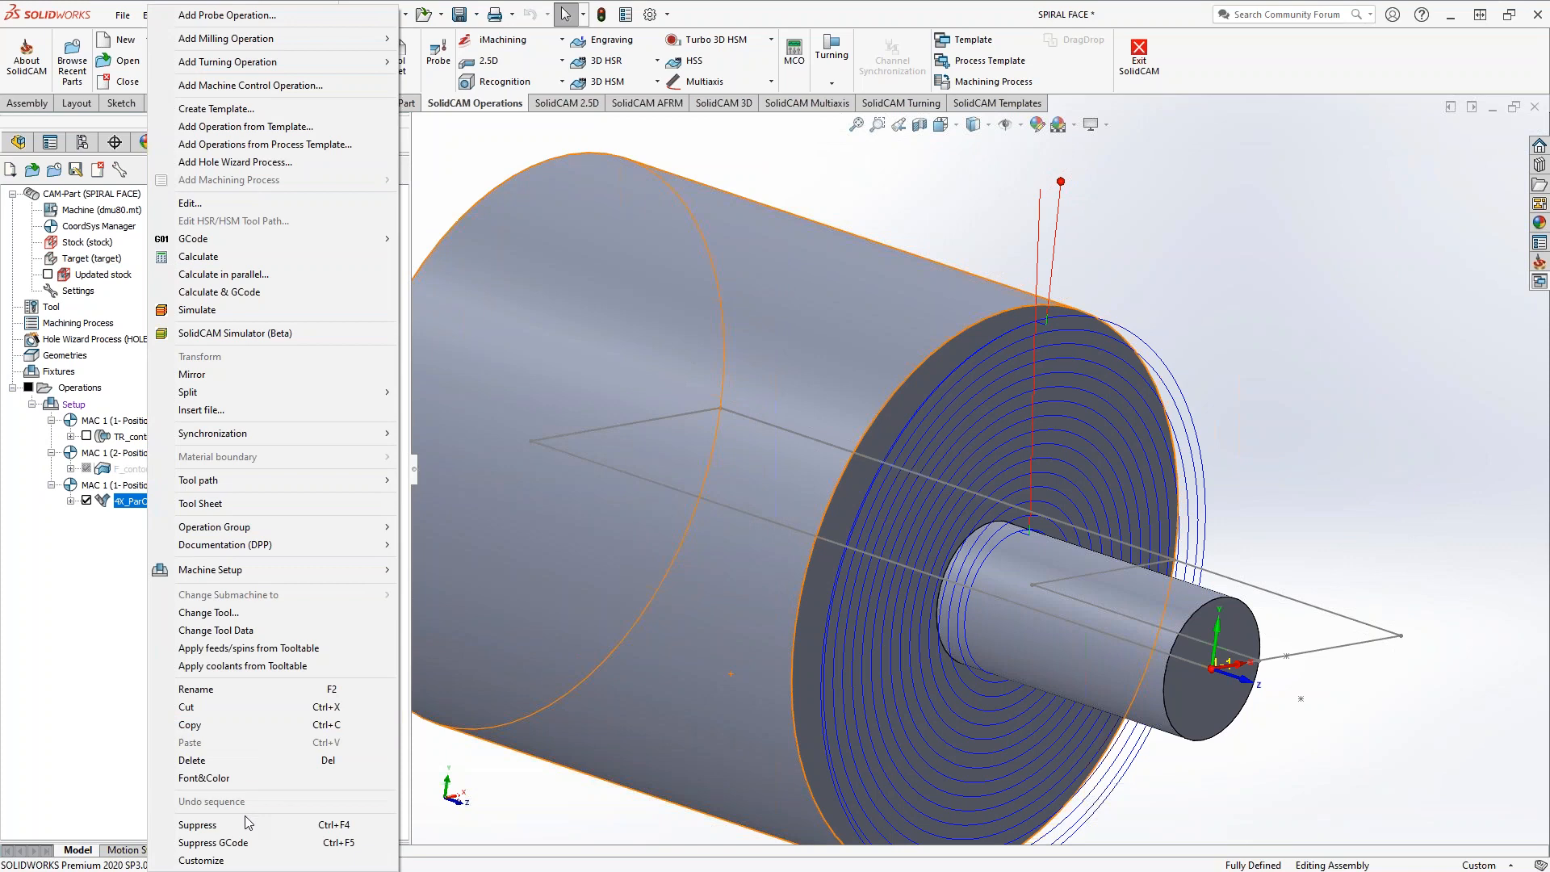
pyautogui.click(18, 648)
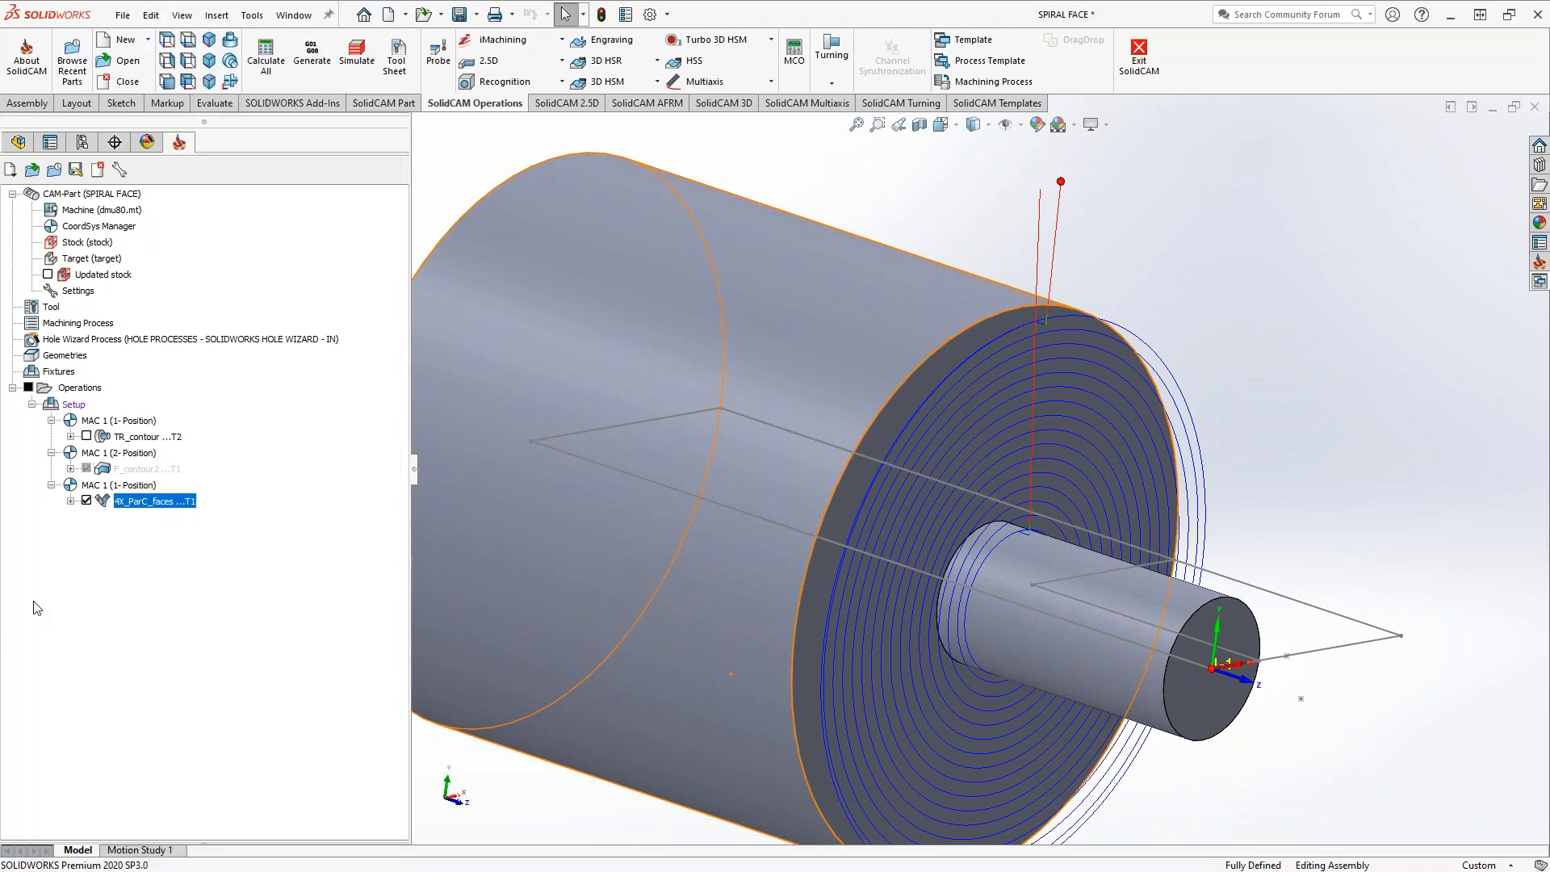
pyautogui.doubleClick(123, 506)
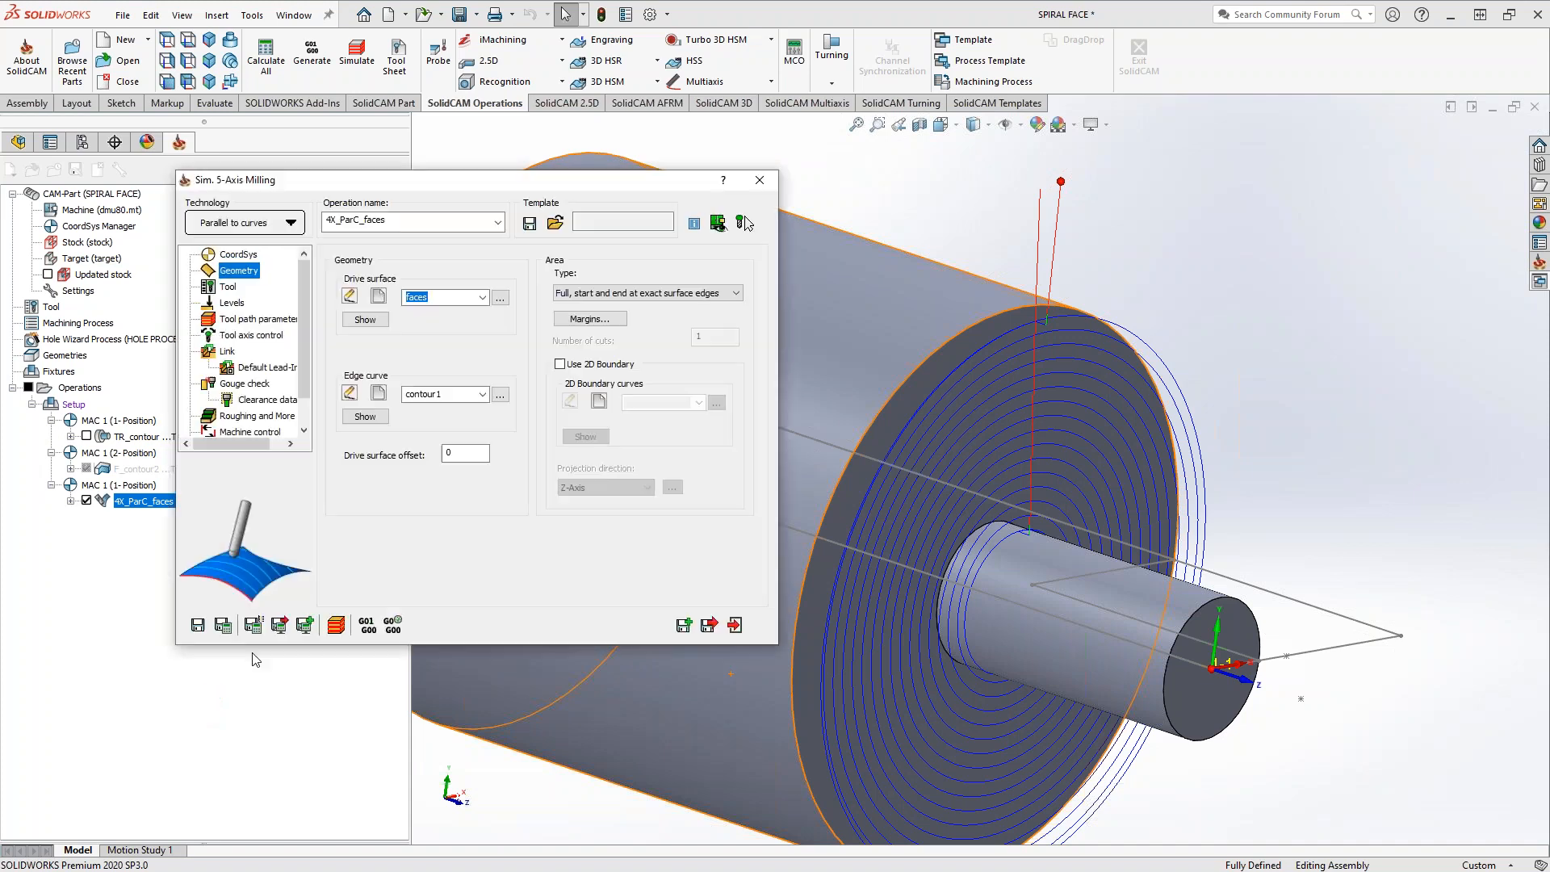
pyautogui.click(682, 627)
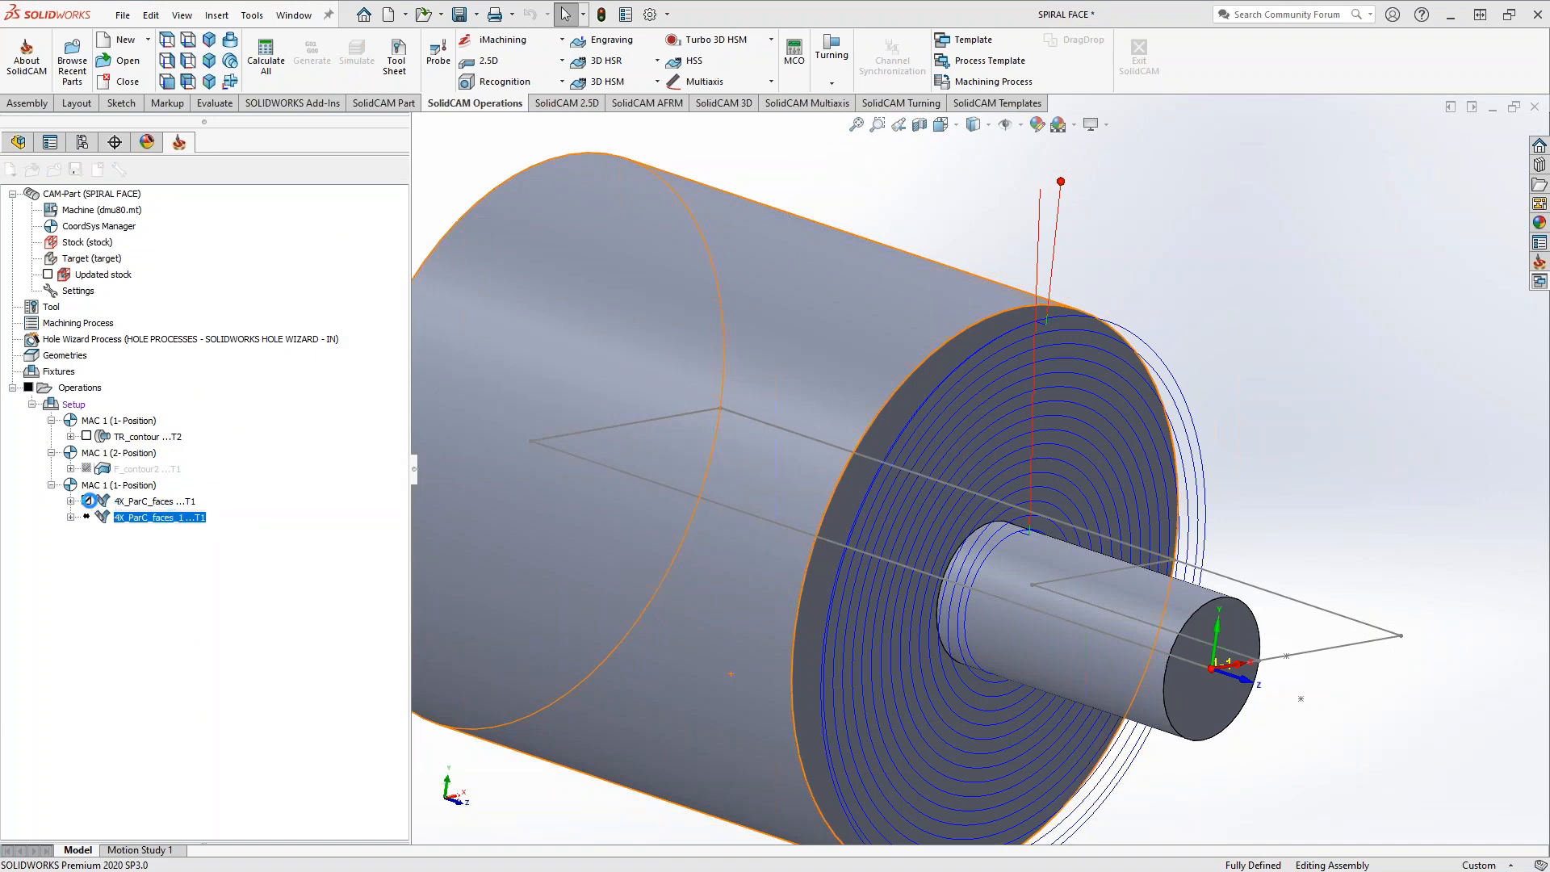
pyautogui.click(89, 501)
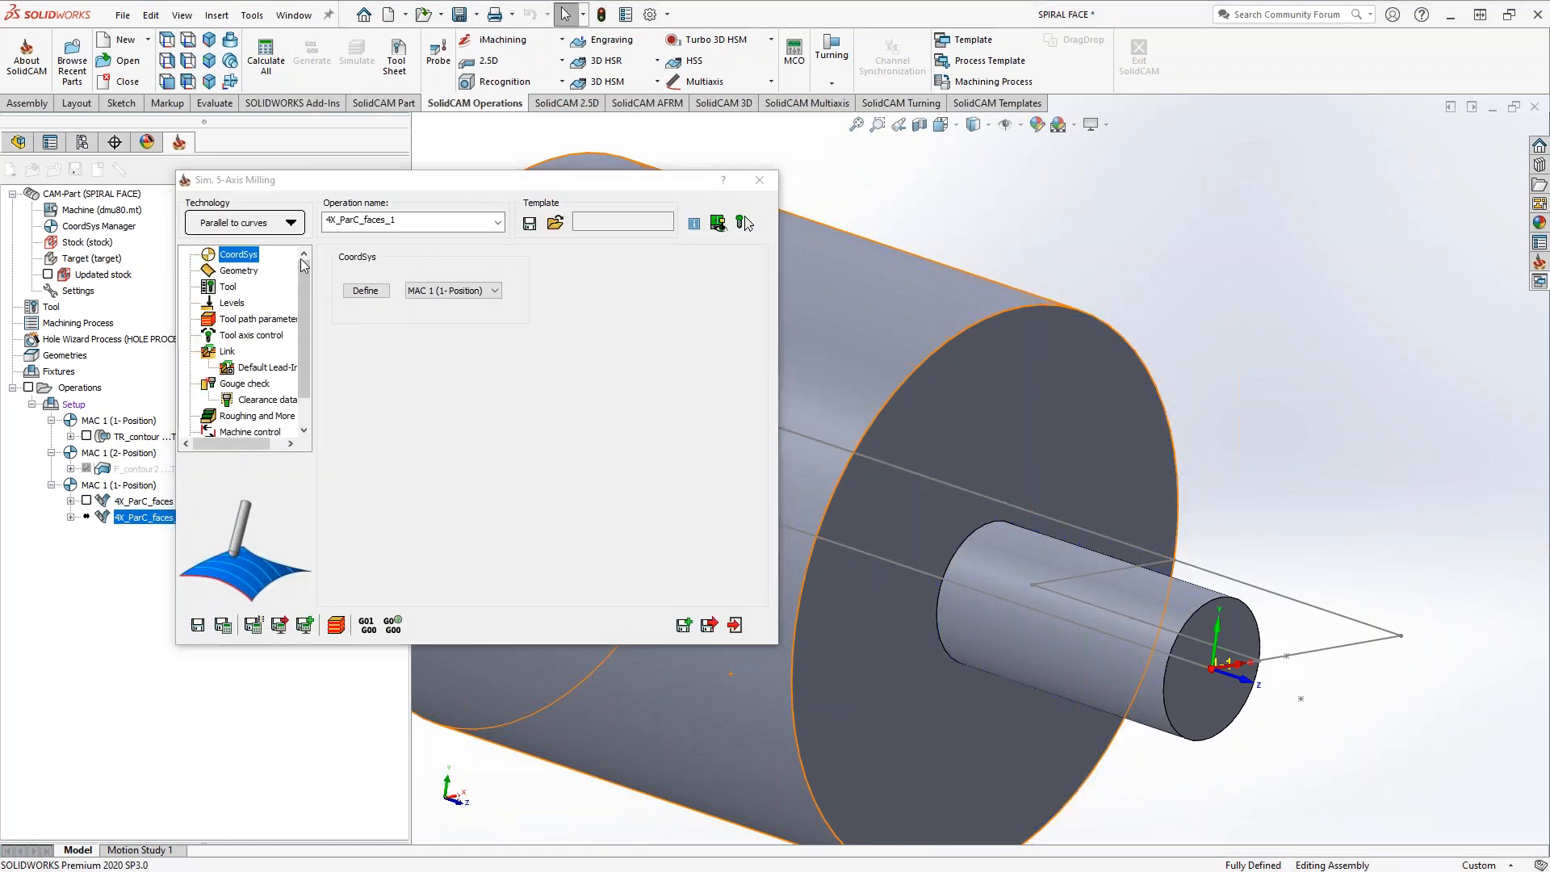
# Add a new ball nose mill to the tool table and assign it to the copied operation
pyautogui.click(234, 271)
pyautogui.click(227, 287)
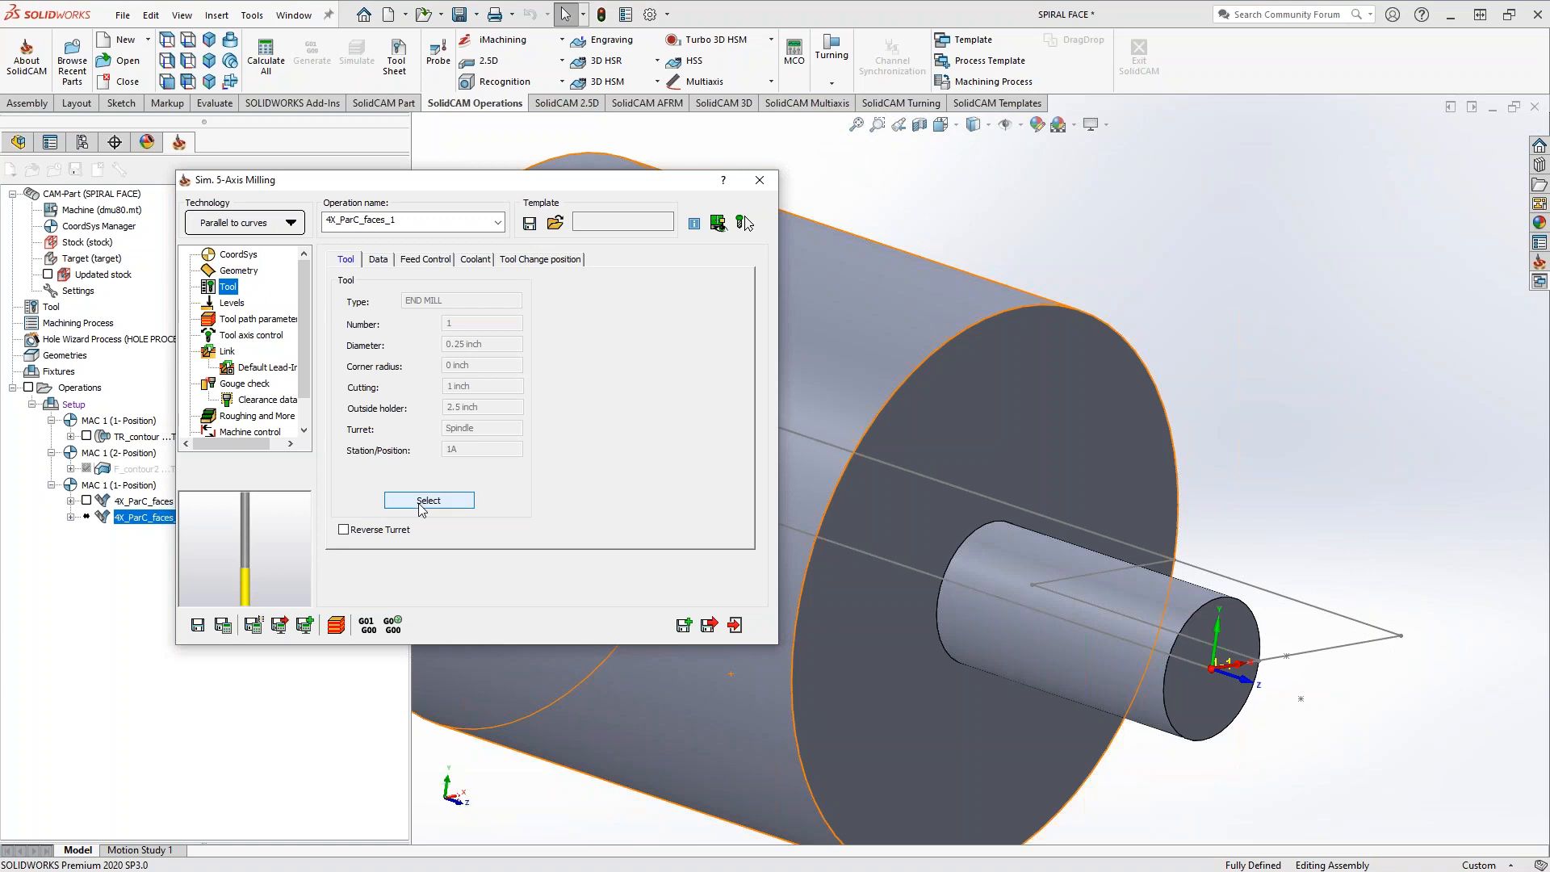
pyautogui.click(420, 501)
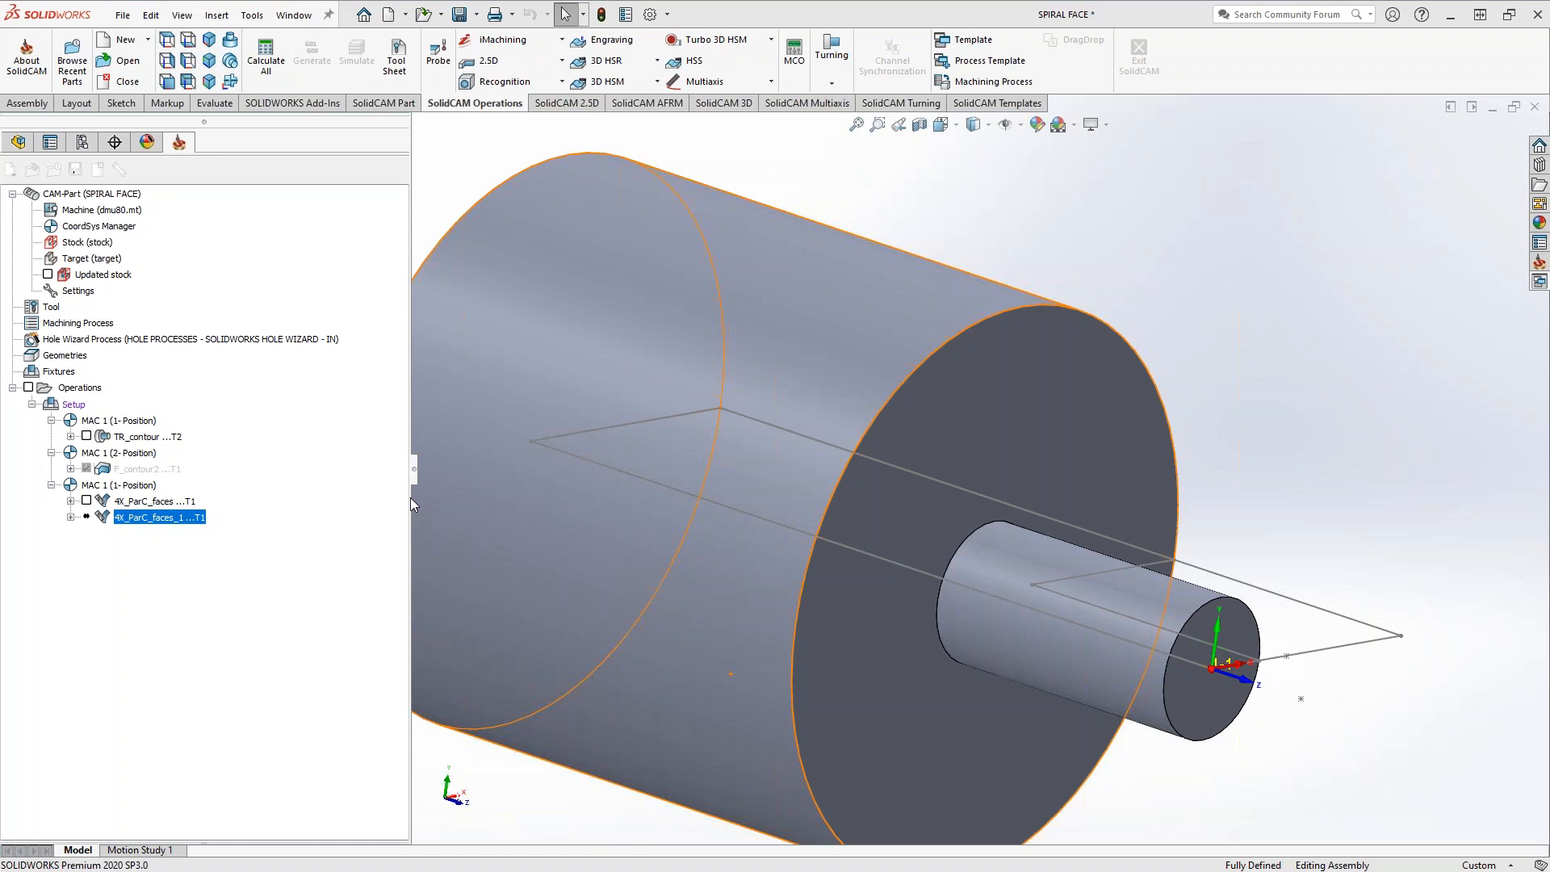
pyautogui.click(791, 230)
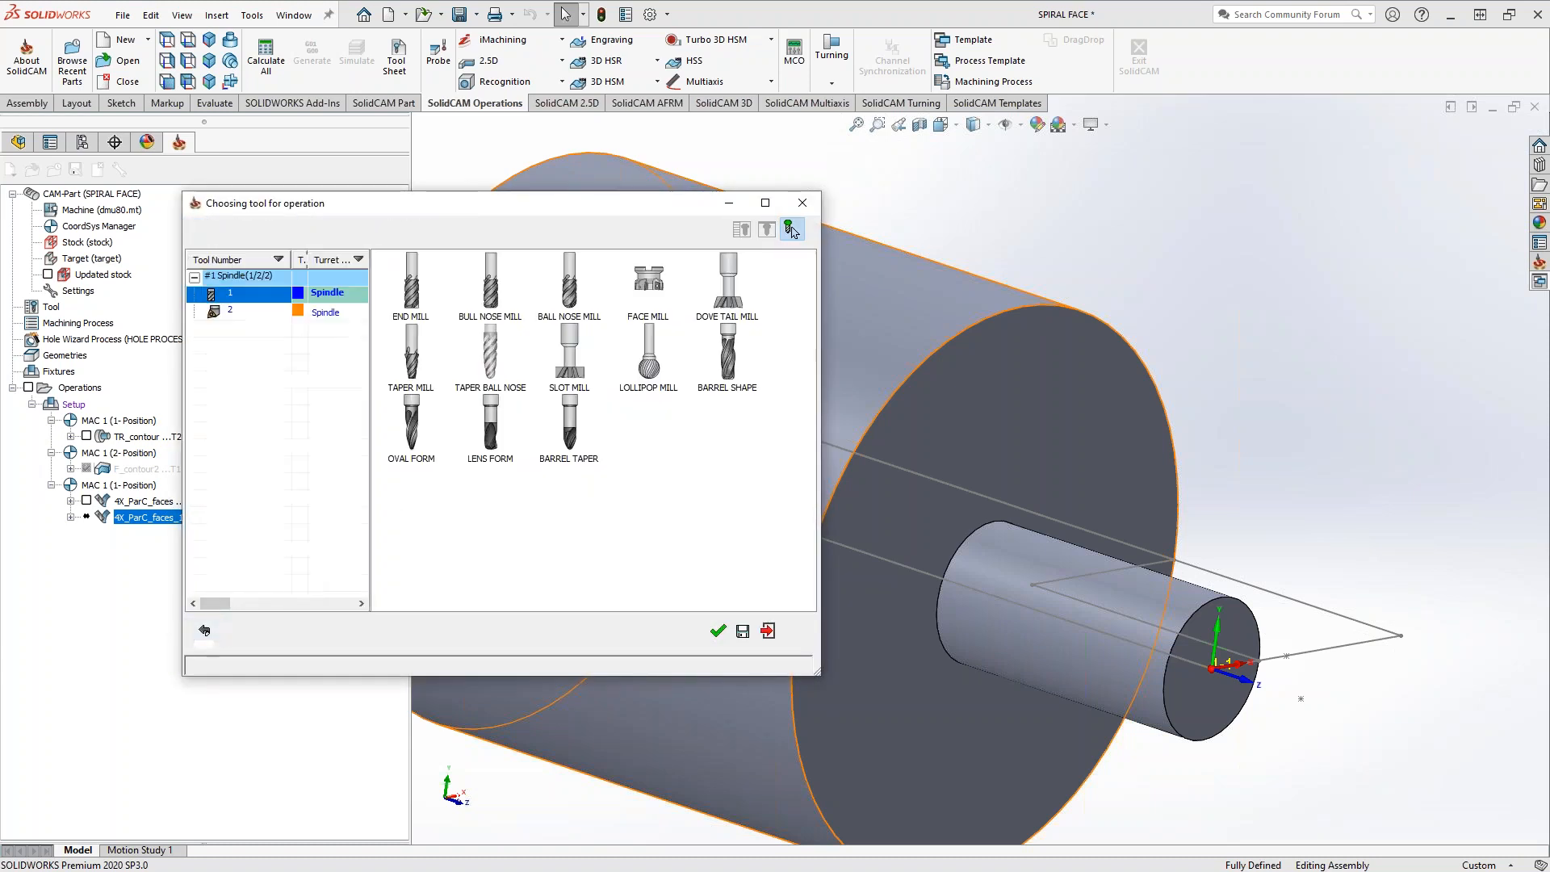
pyautogui.click(572, 316)
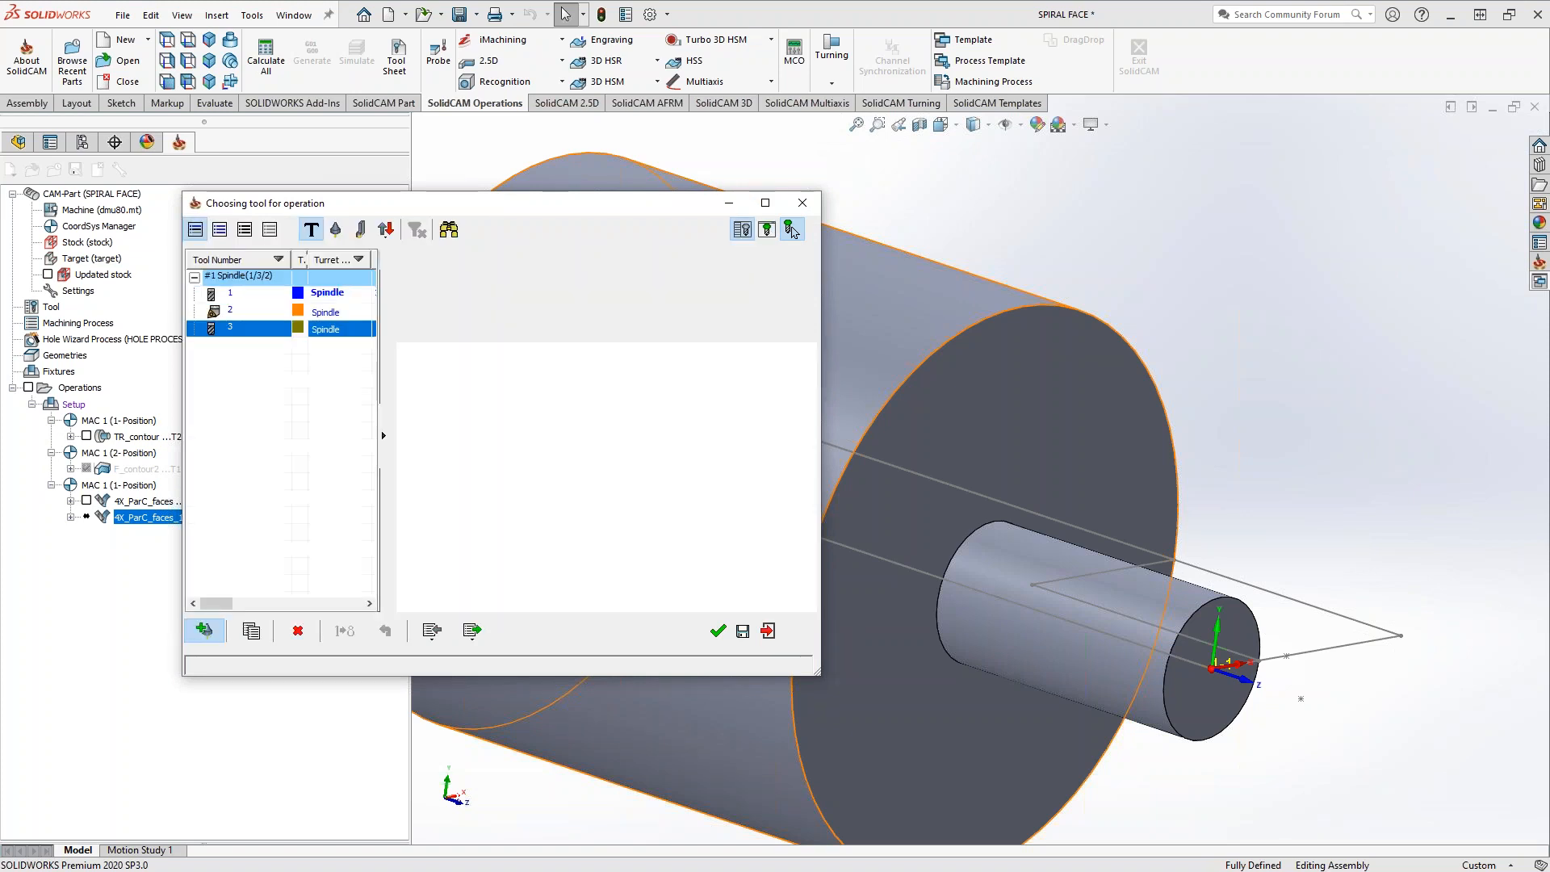
pyautogui.click(718, 632)
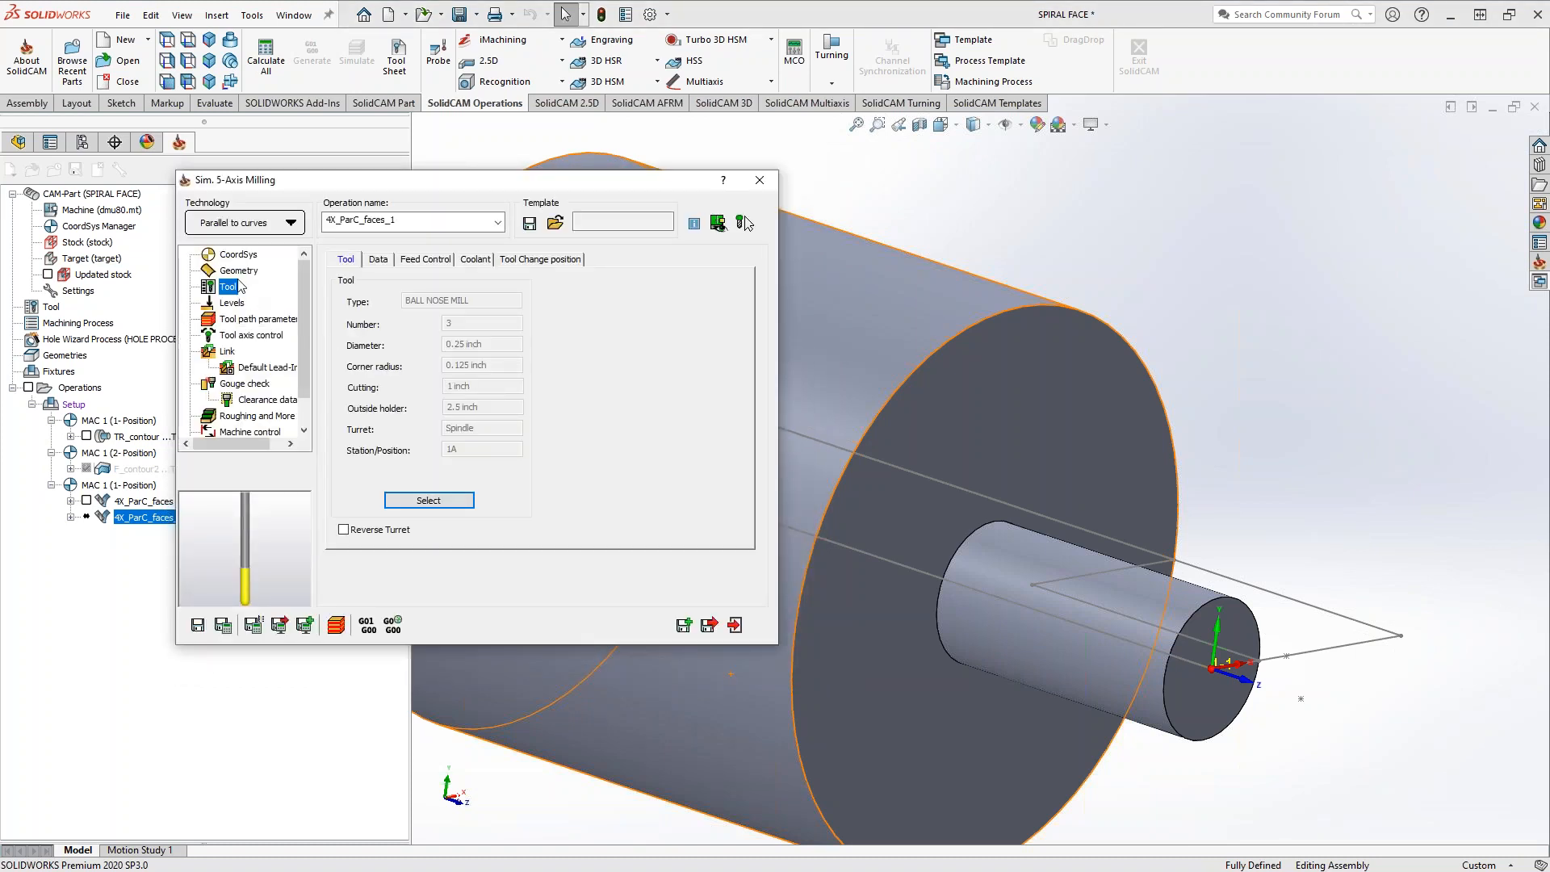
# Set 4 Axis output for the tool axis, disable pointing the tool to the rotary axis, and lock the 5th axis at 45°
pyautogui.click(229, 338)
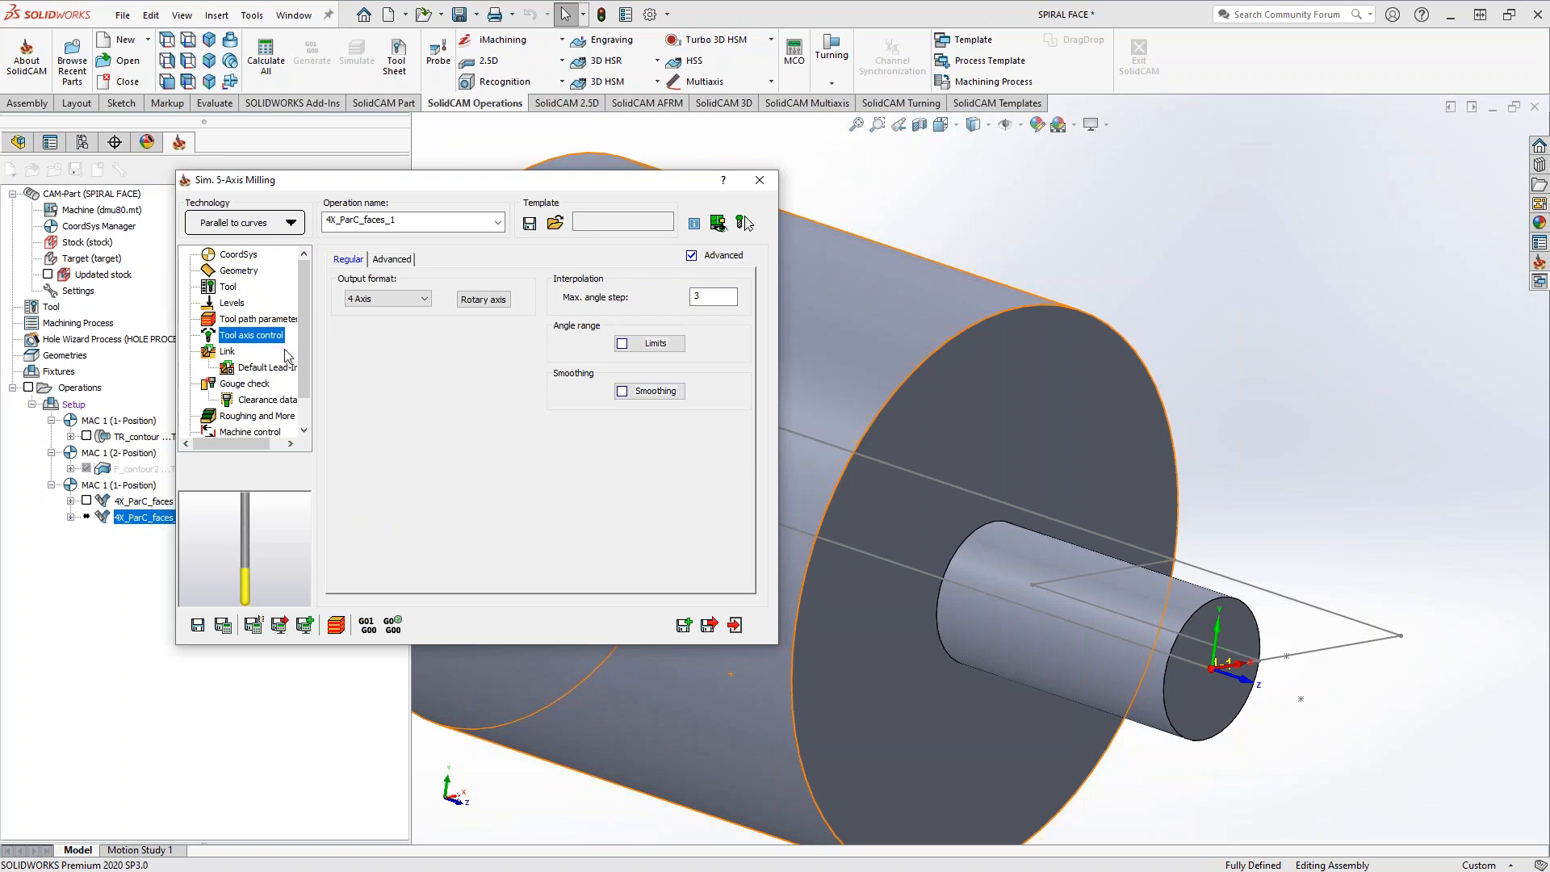
pyautogui.click(404, 301)
pyautogui.click(365, 325)
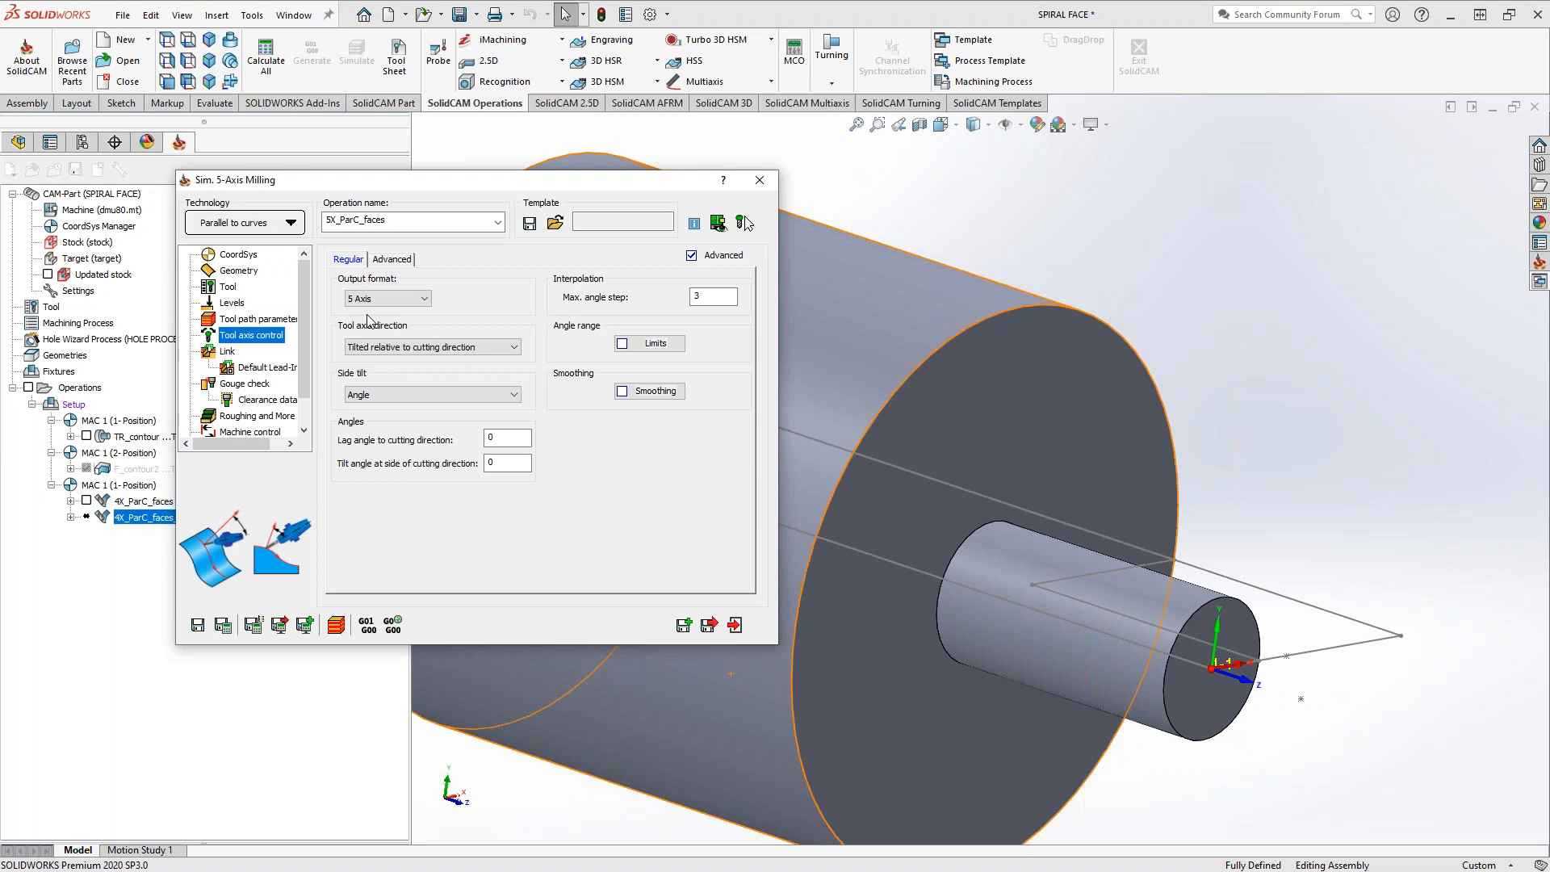
pyautogui.click(414, 304)
pyautogui.click(386, 313)
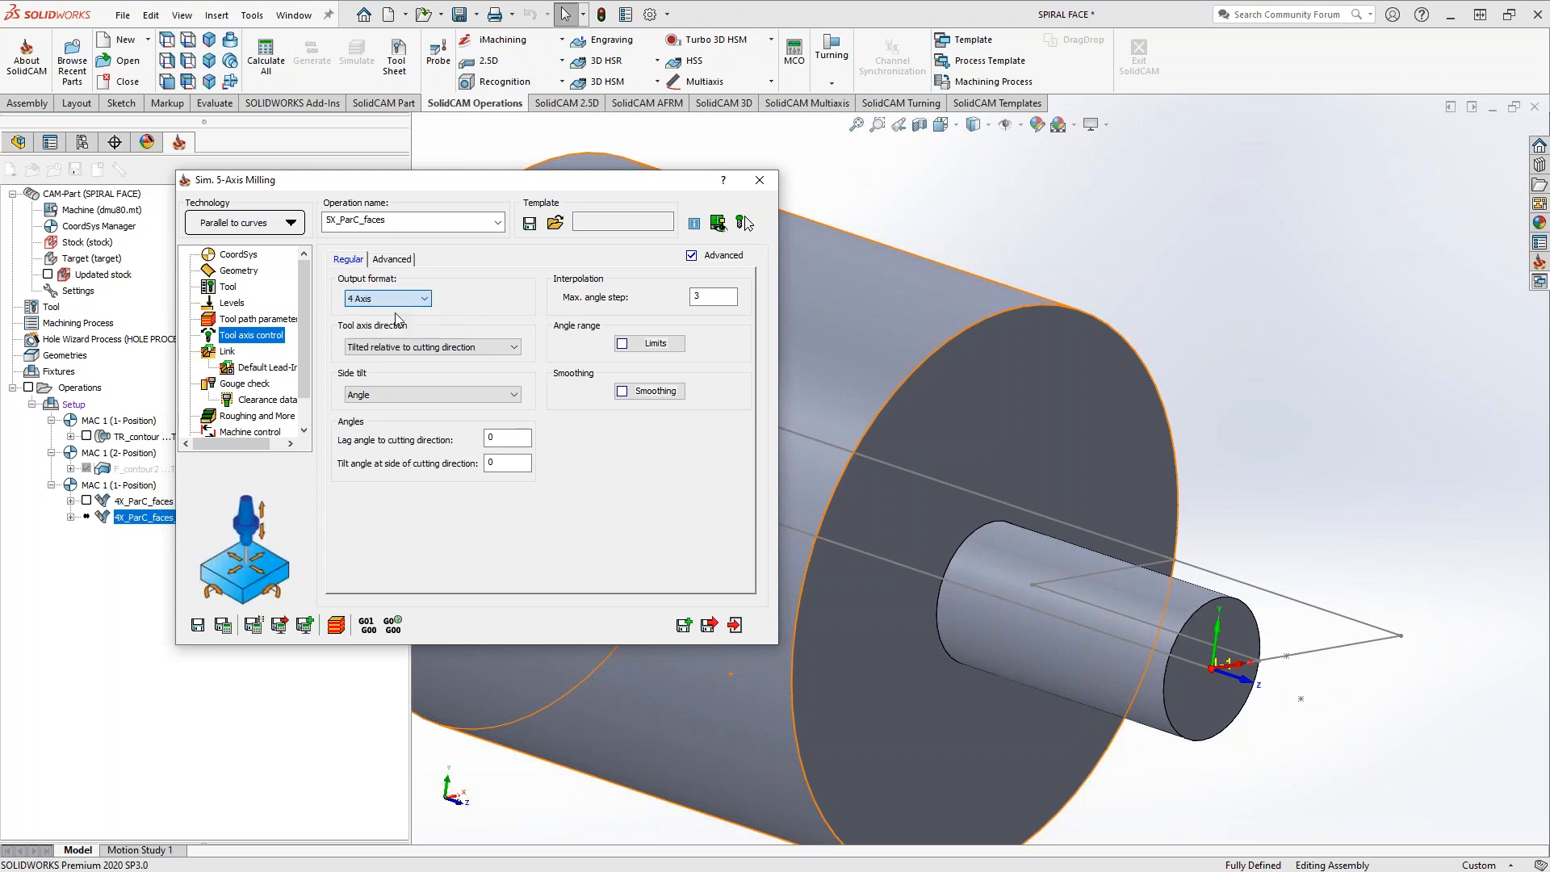
pyautogui.click(569, 298)
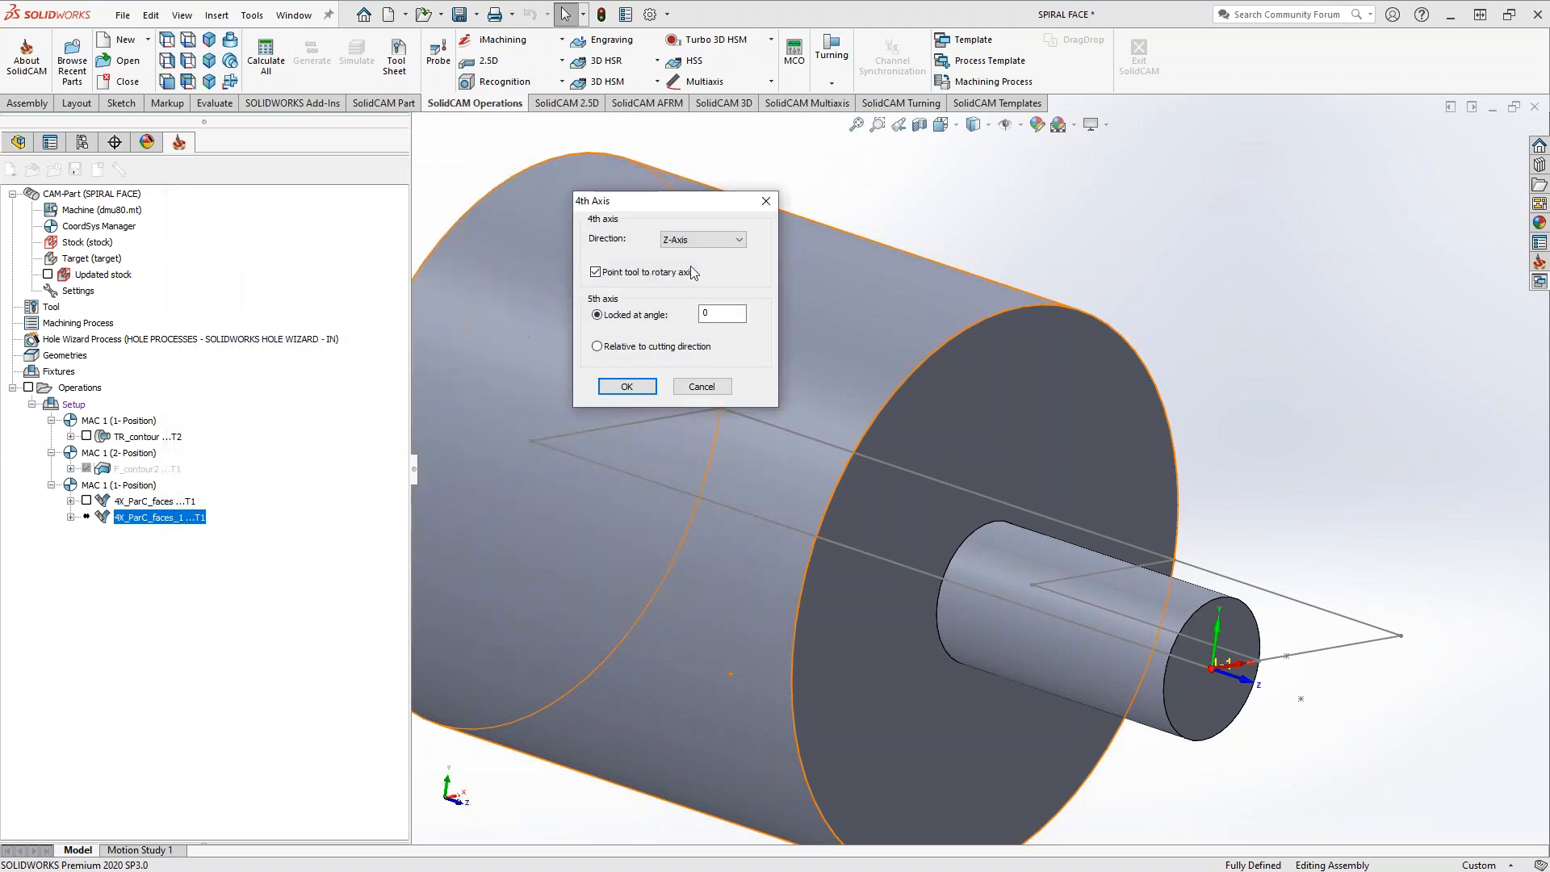
pyautogui.click(600, 273)
pyautogui.moveTo(721, 314); pyautogui.dragTo(598, 340)
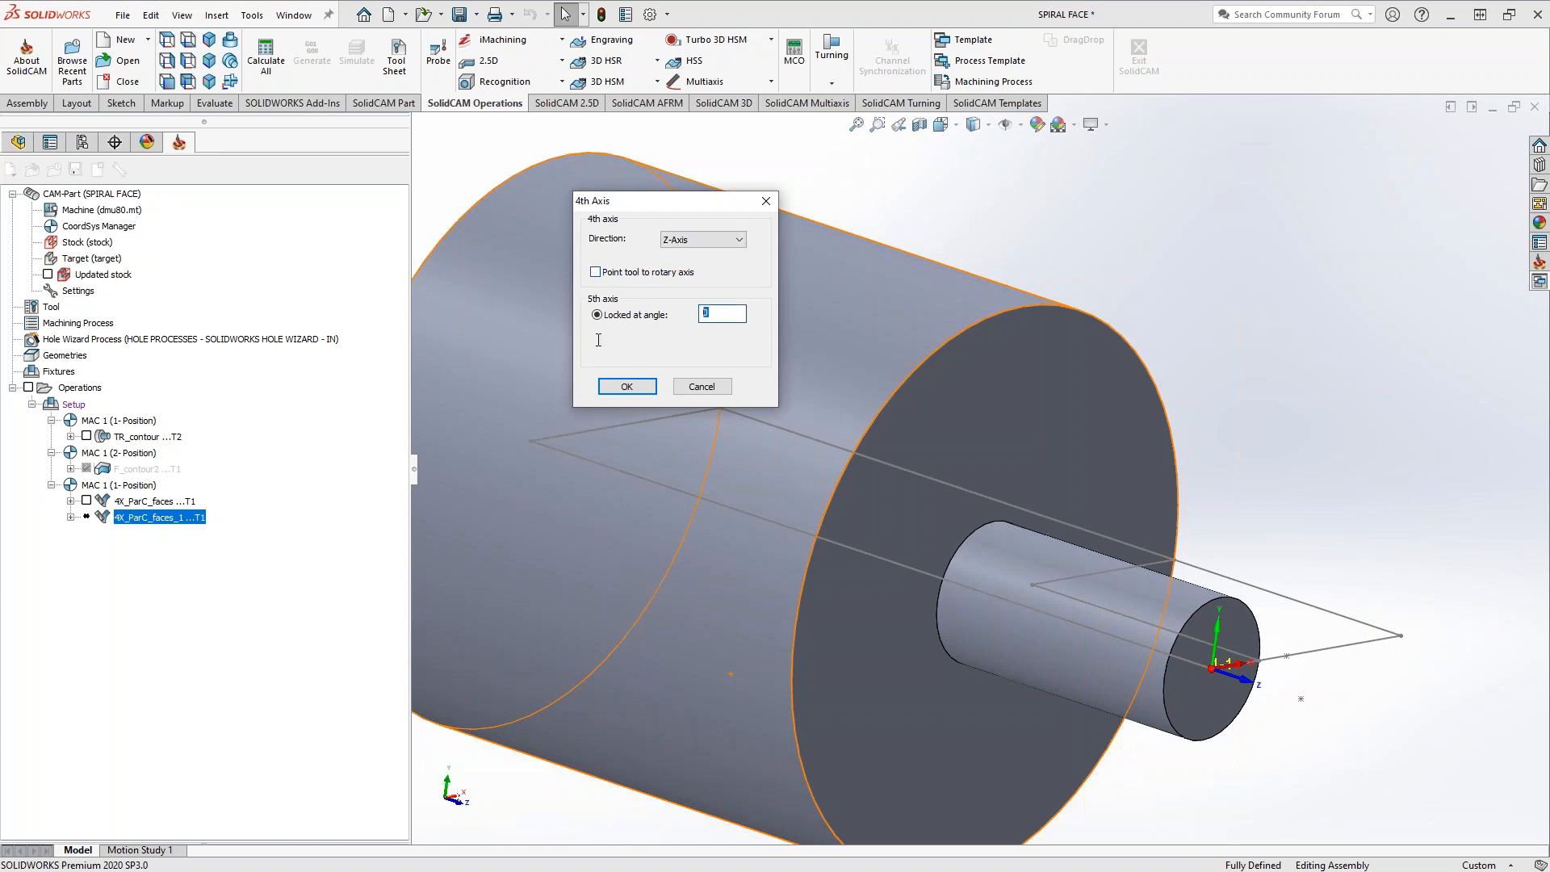
pyautogui.write('45')
pyautogui.click(641, 389)
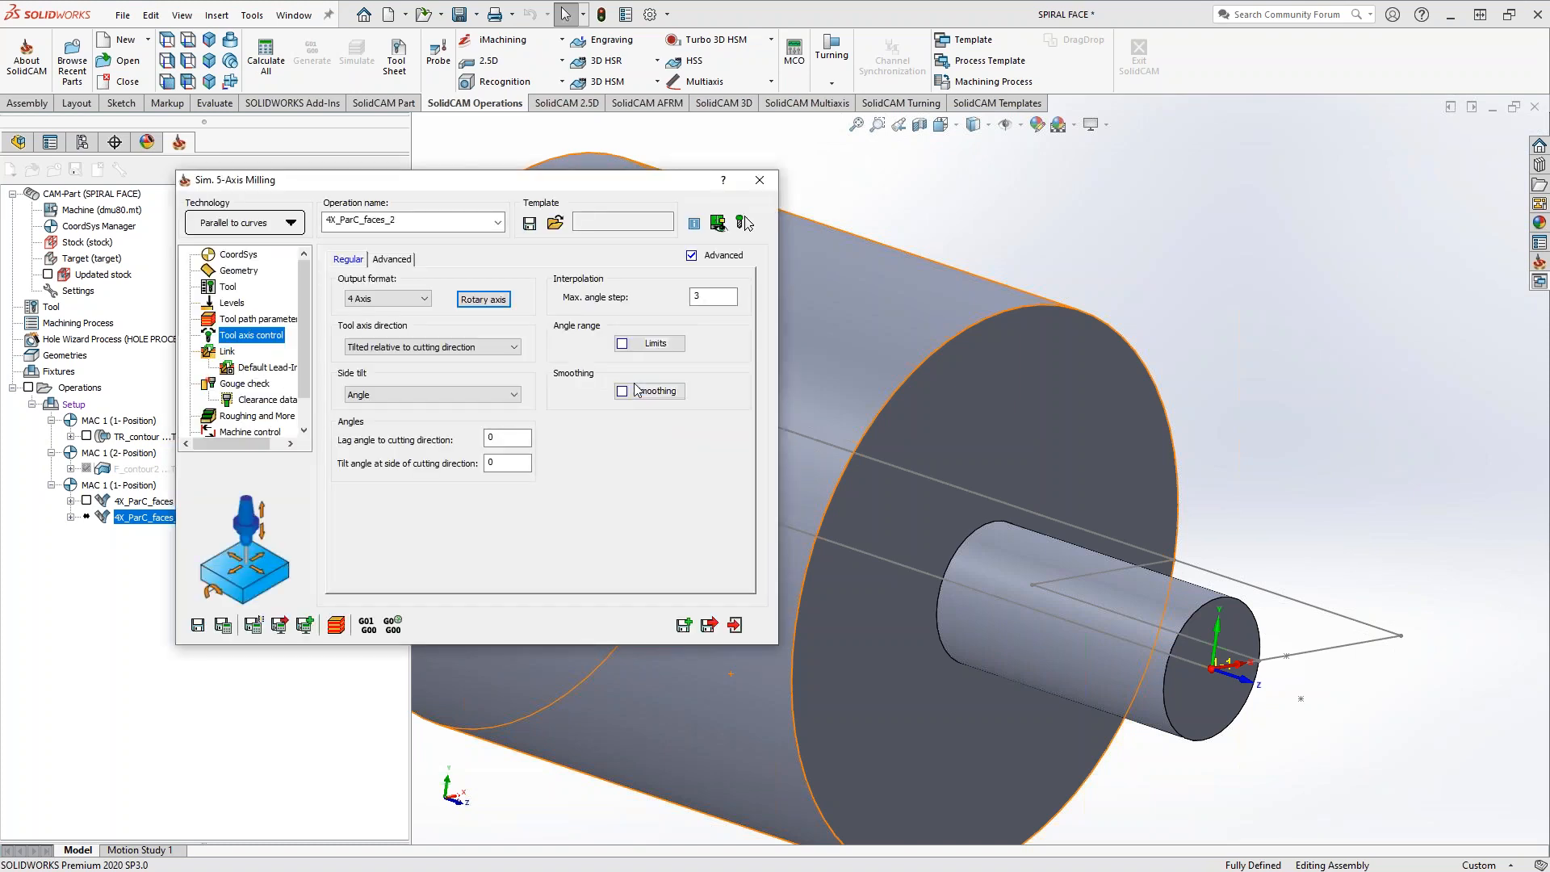
# Save and calculate the copied operation, and inspect its tilted spiral toolpath around the shaft and front face
pyautogui.click(224, 626)
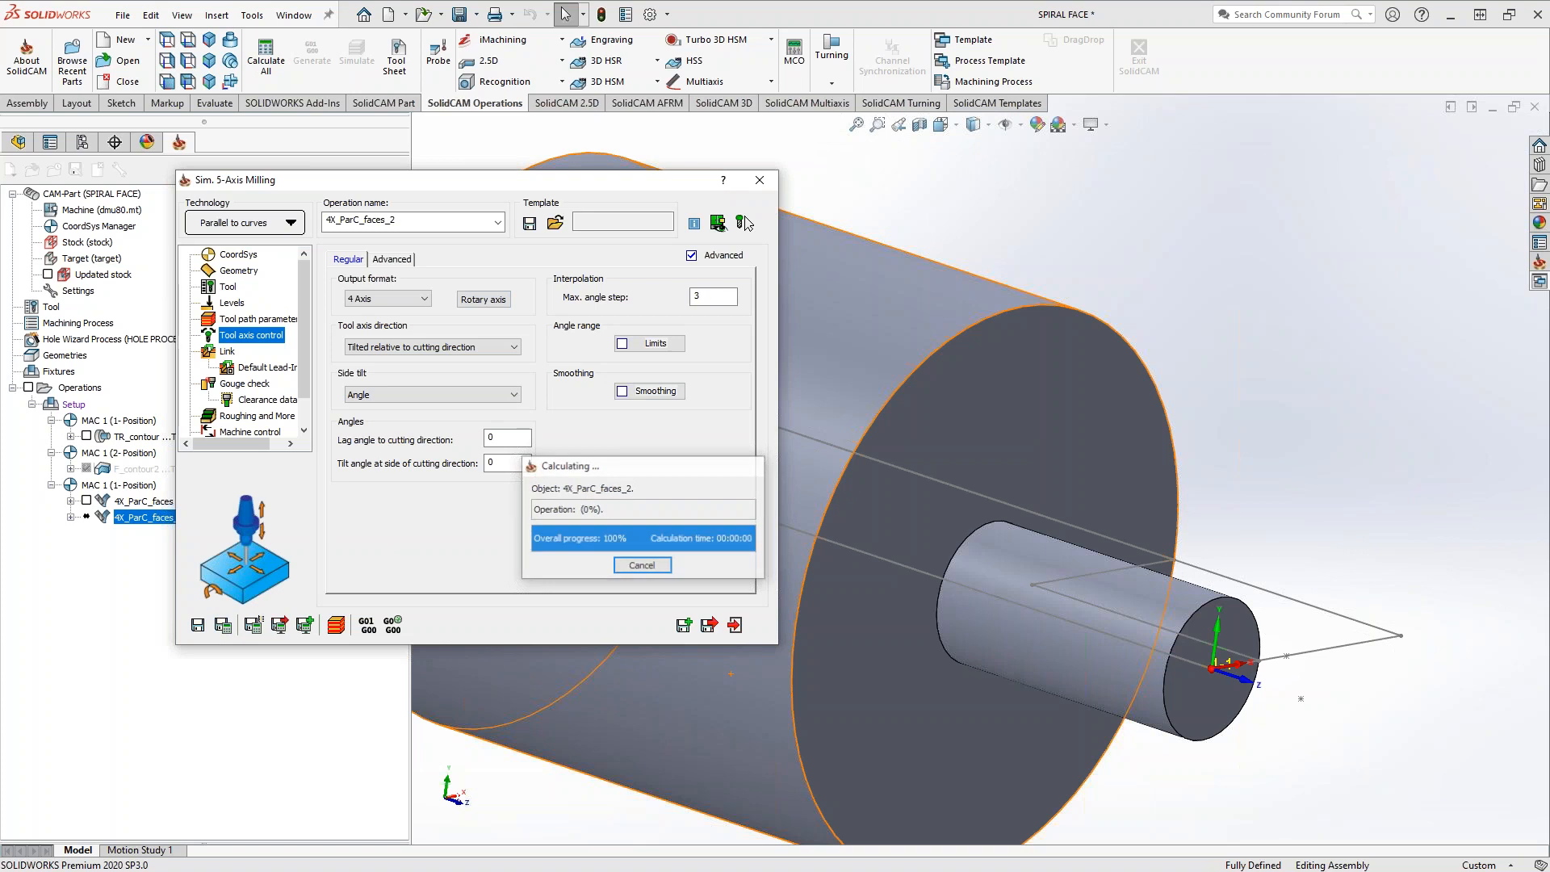
pyautogui.moveTo(980, 529); pyautogui.dragTo(941, 482, button='middle')
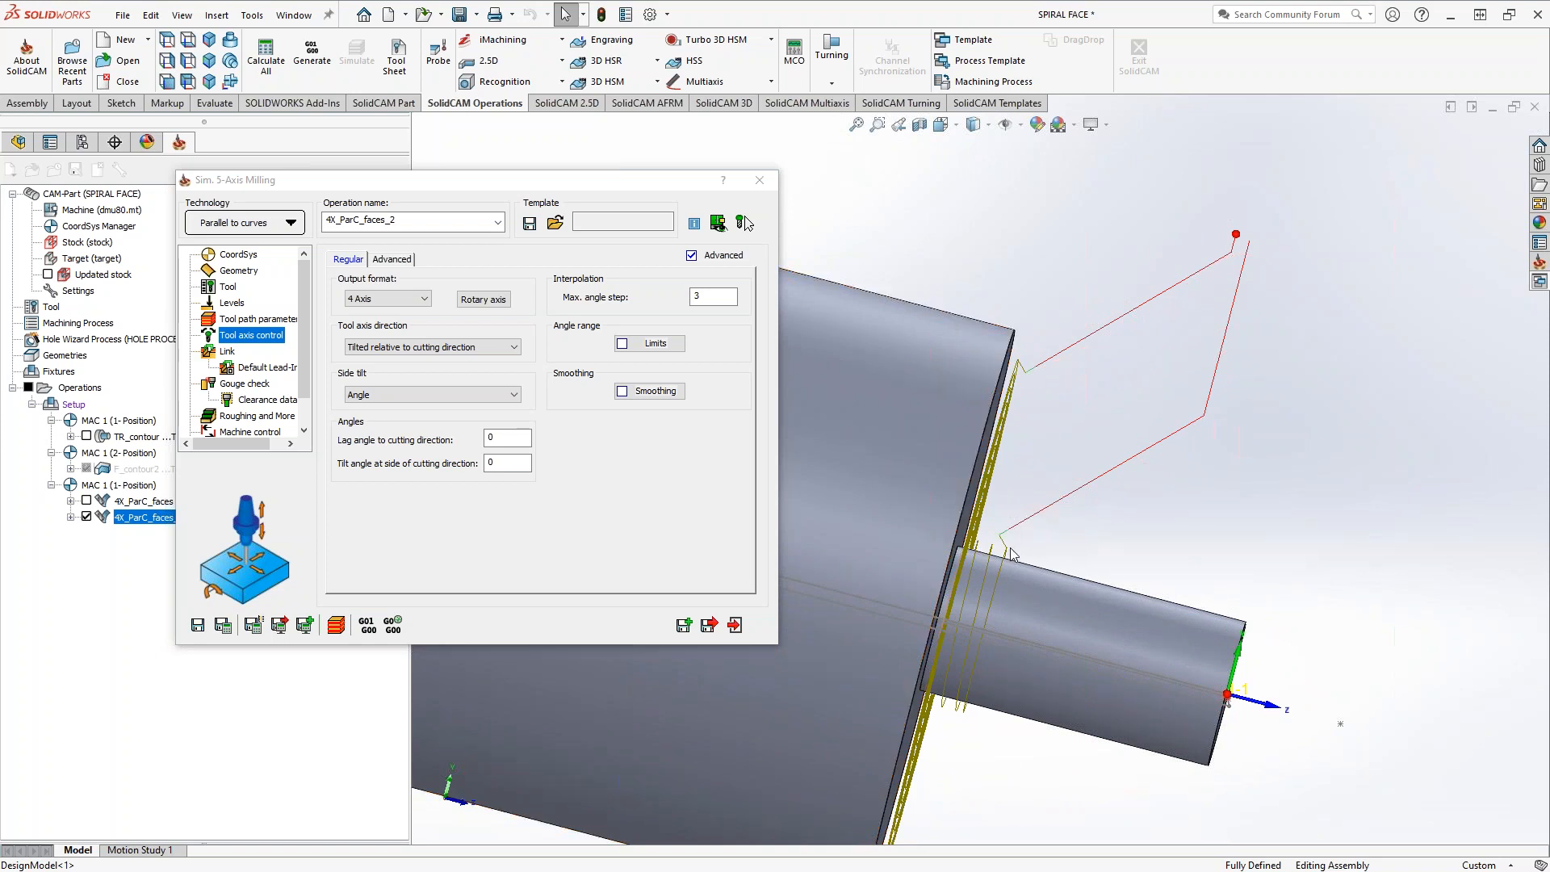
pyautogui.moveTo(1048, 544)
pyautogui.mouseDown(button='middle')
pyautogui.moveTo(976, 532)
pyautogui.moveTo(1065, 555)
pyautogui.mouseUp(button='middle')
pyautogui.scroll(-4, 1040, 565)
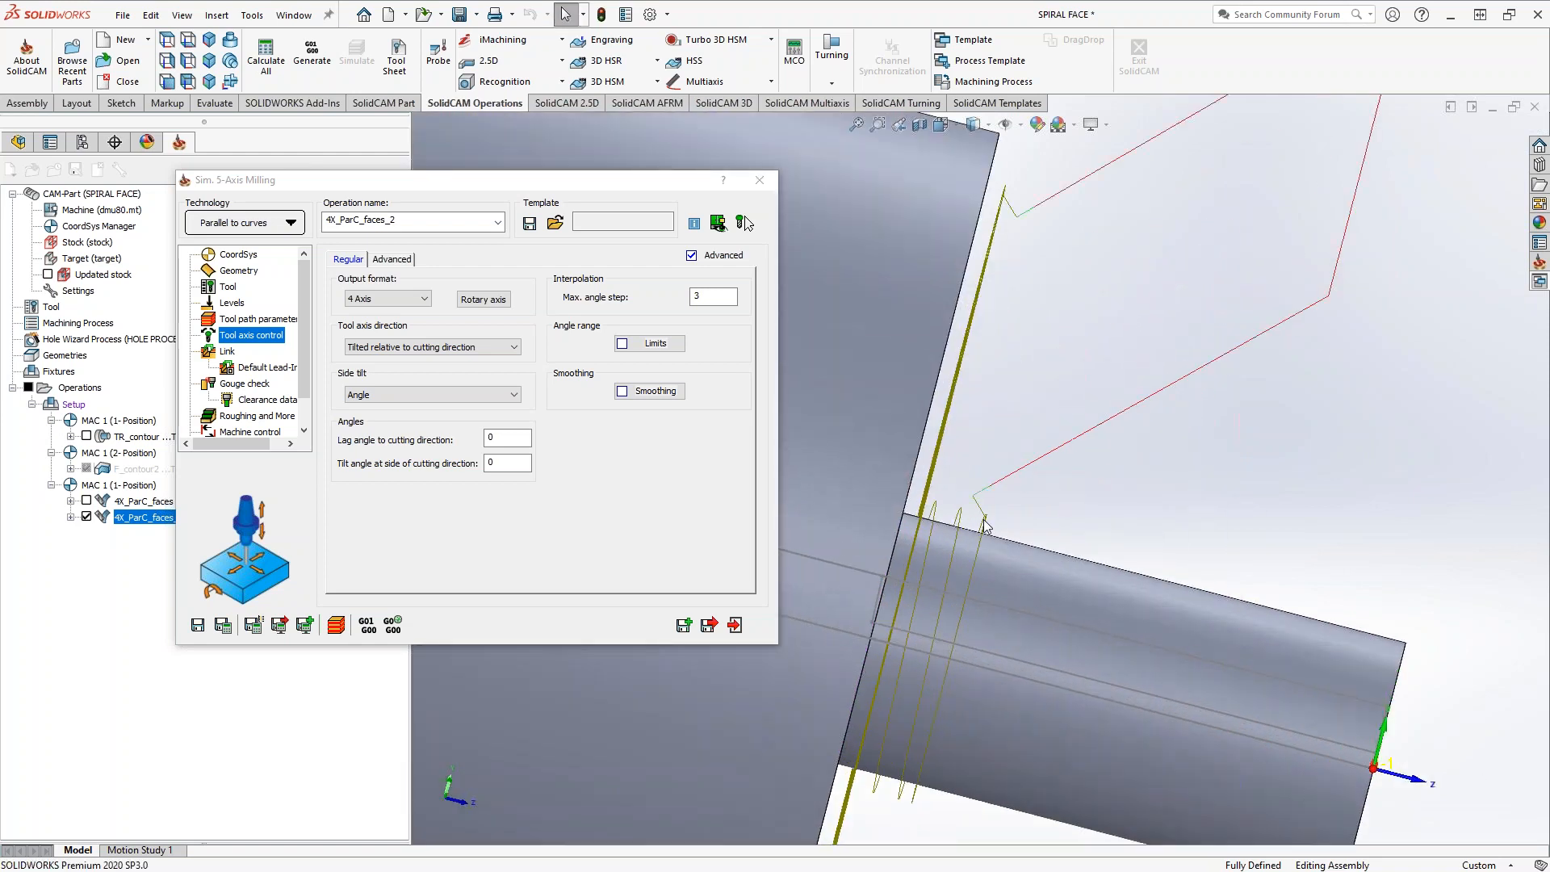
pyautogui.scroll(6, 916, 554)
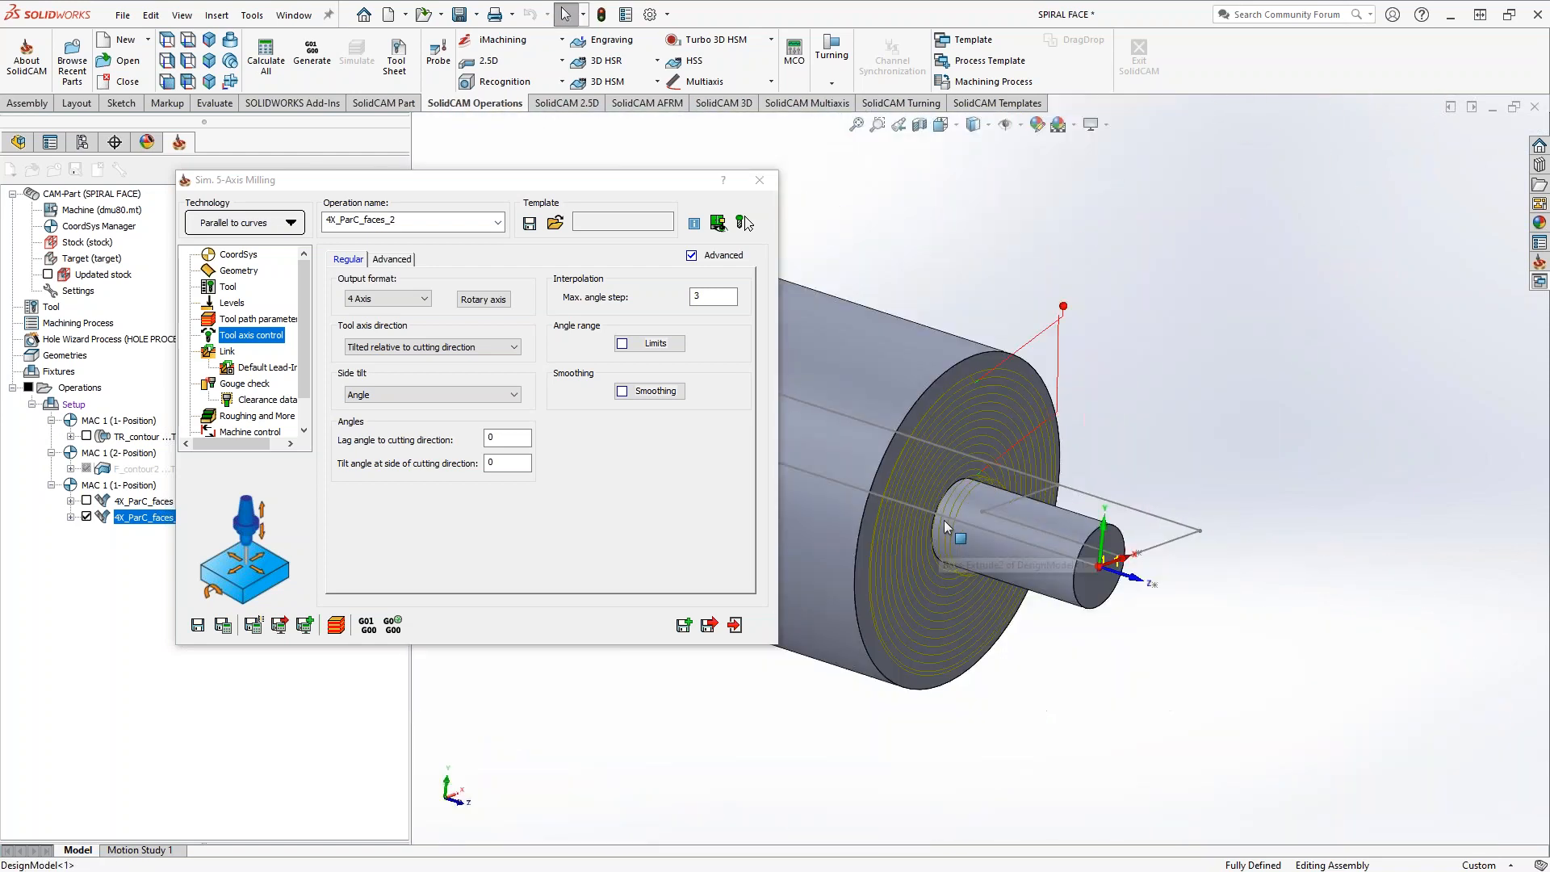
pyautogui.moveTo(906, 497)
pyautogui.mouseDown(button='middle')
pyautogui.moveTo(885, 488)
pyautogui.moveTo(933, 491)
pyautogui.mouseUp(button='middle')
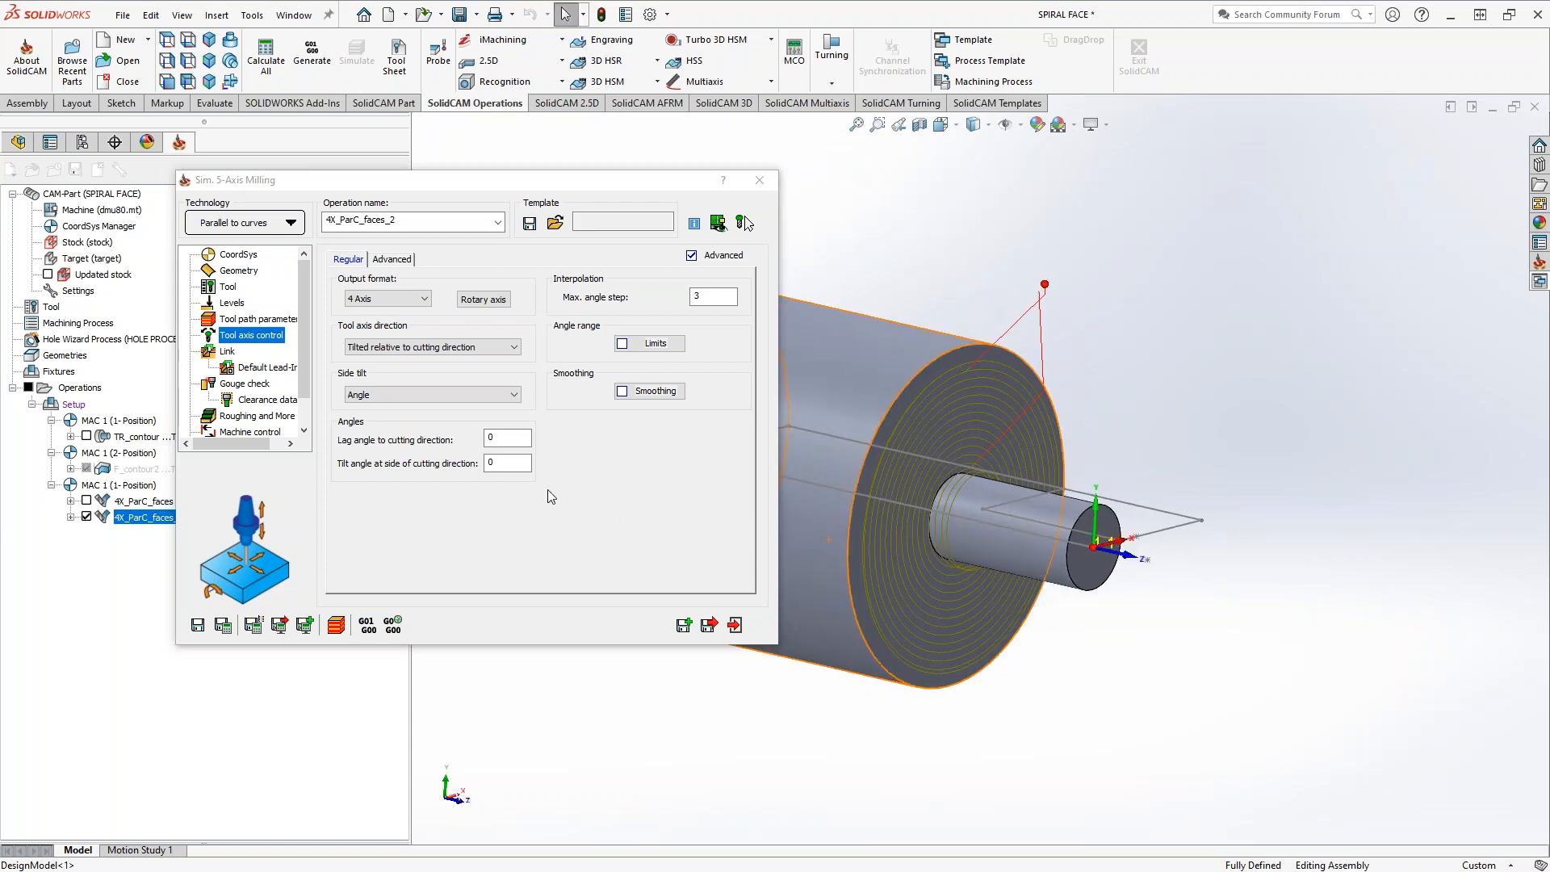
# Set the gouge check strategy to Trim and relink toolpath, recalculate the operation, and inspect the resulting toolpath
pyautogui.click(227, 388)
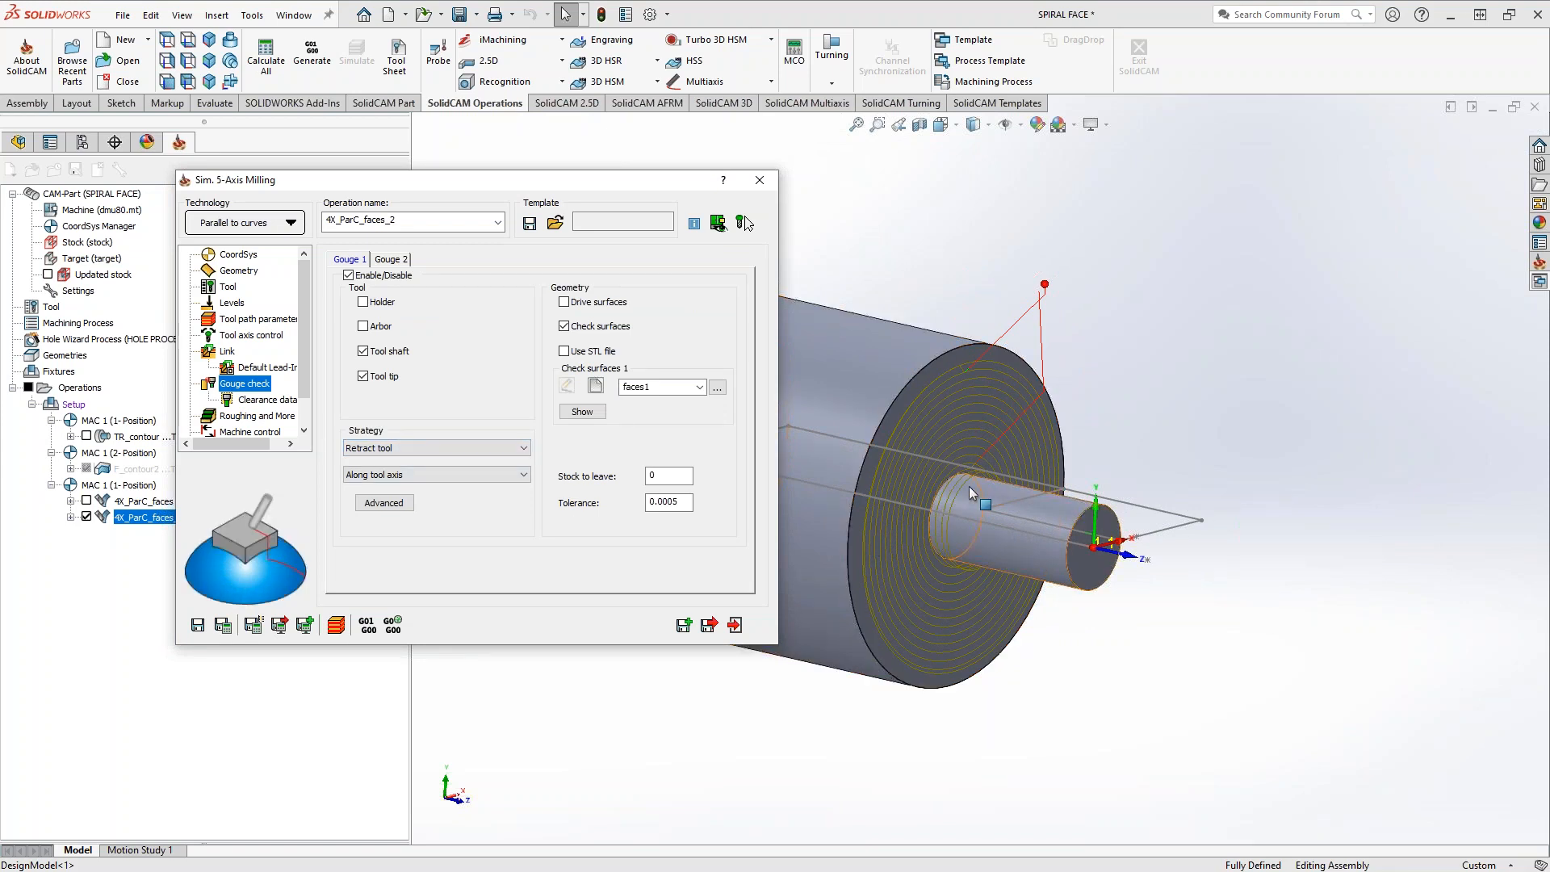
pyautogui.click(429, 452)
pyautogui.click(408, 483)
pyautogui.click(246, 626)
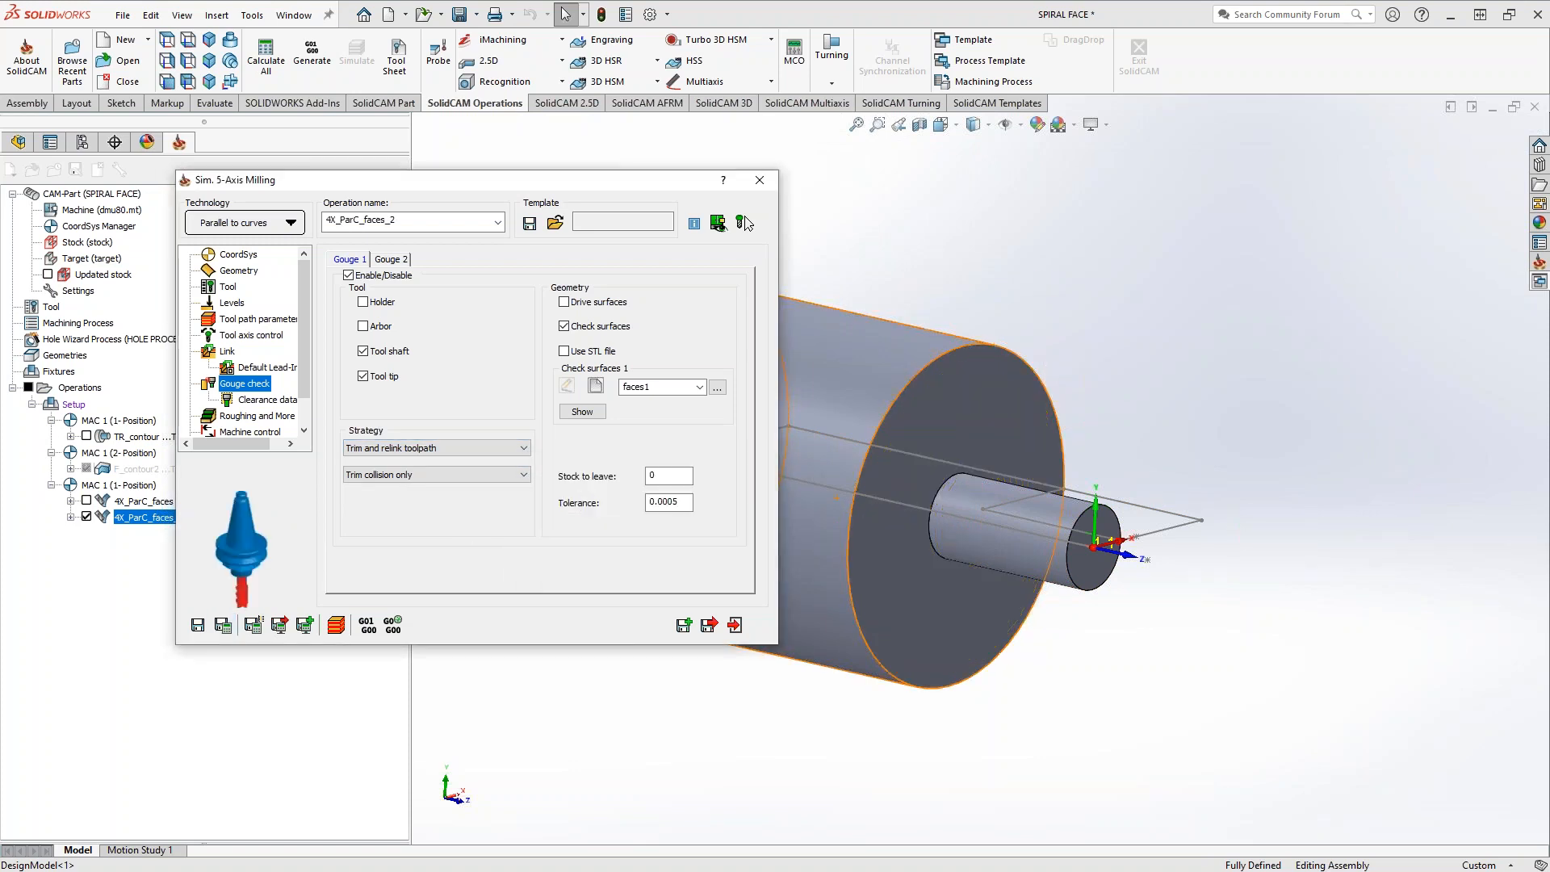
pyautogui.moveTo(895, 481); pyautogui.dragTo(897, 606, button='middle')
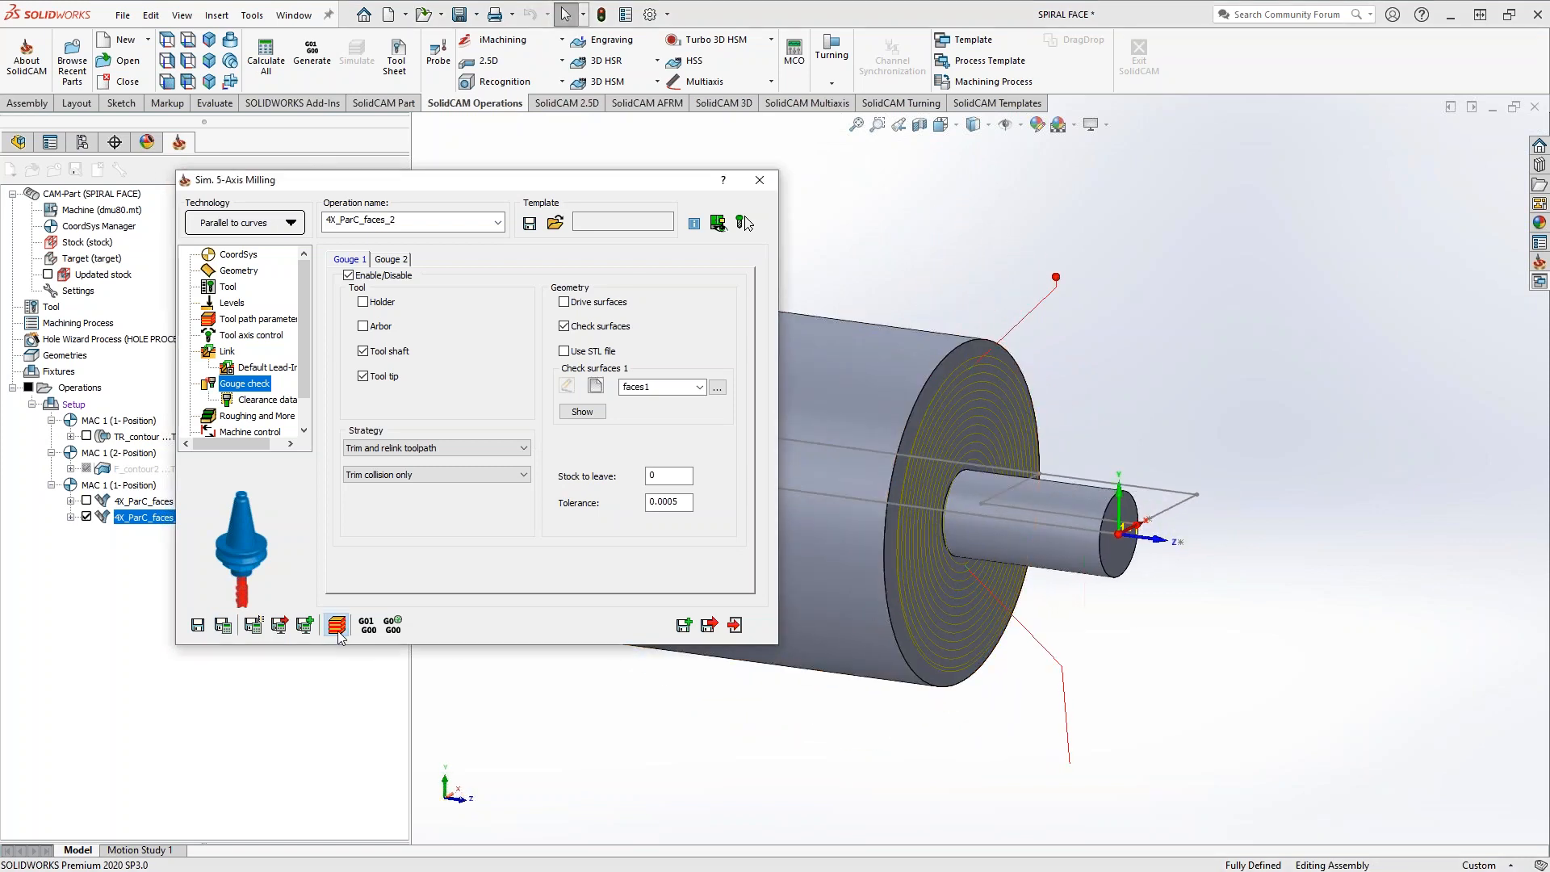
# Open the Machine Simulation of the operation and get a close view of the part and the tool
pyautogui.click(337, 630)
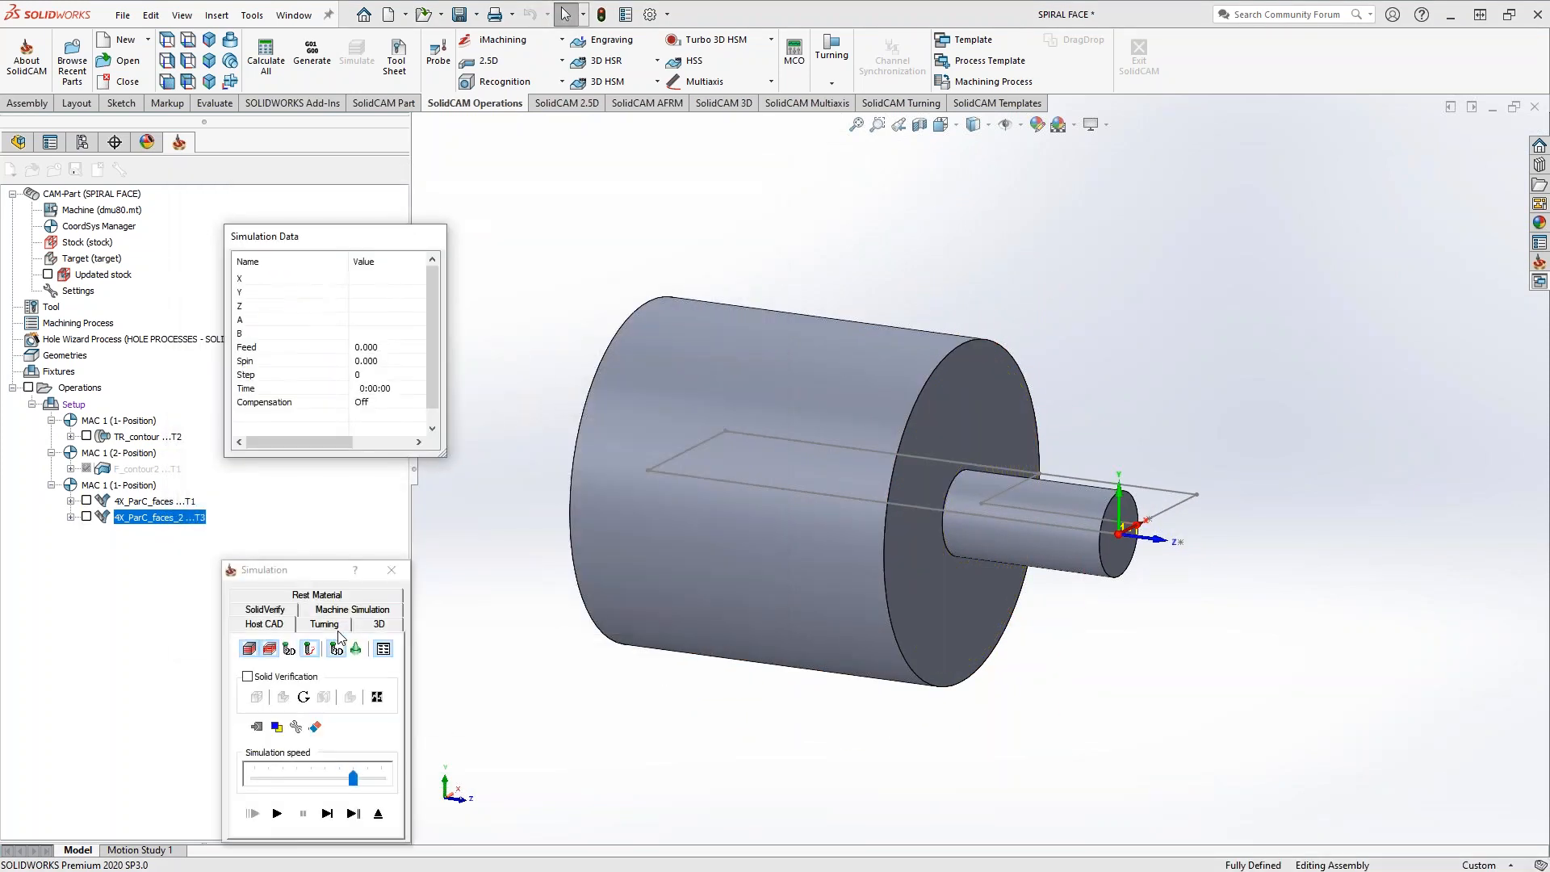
pyautogui.click(356, 620)
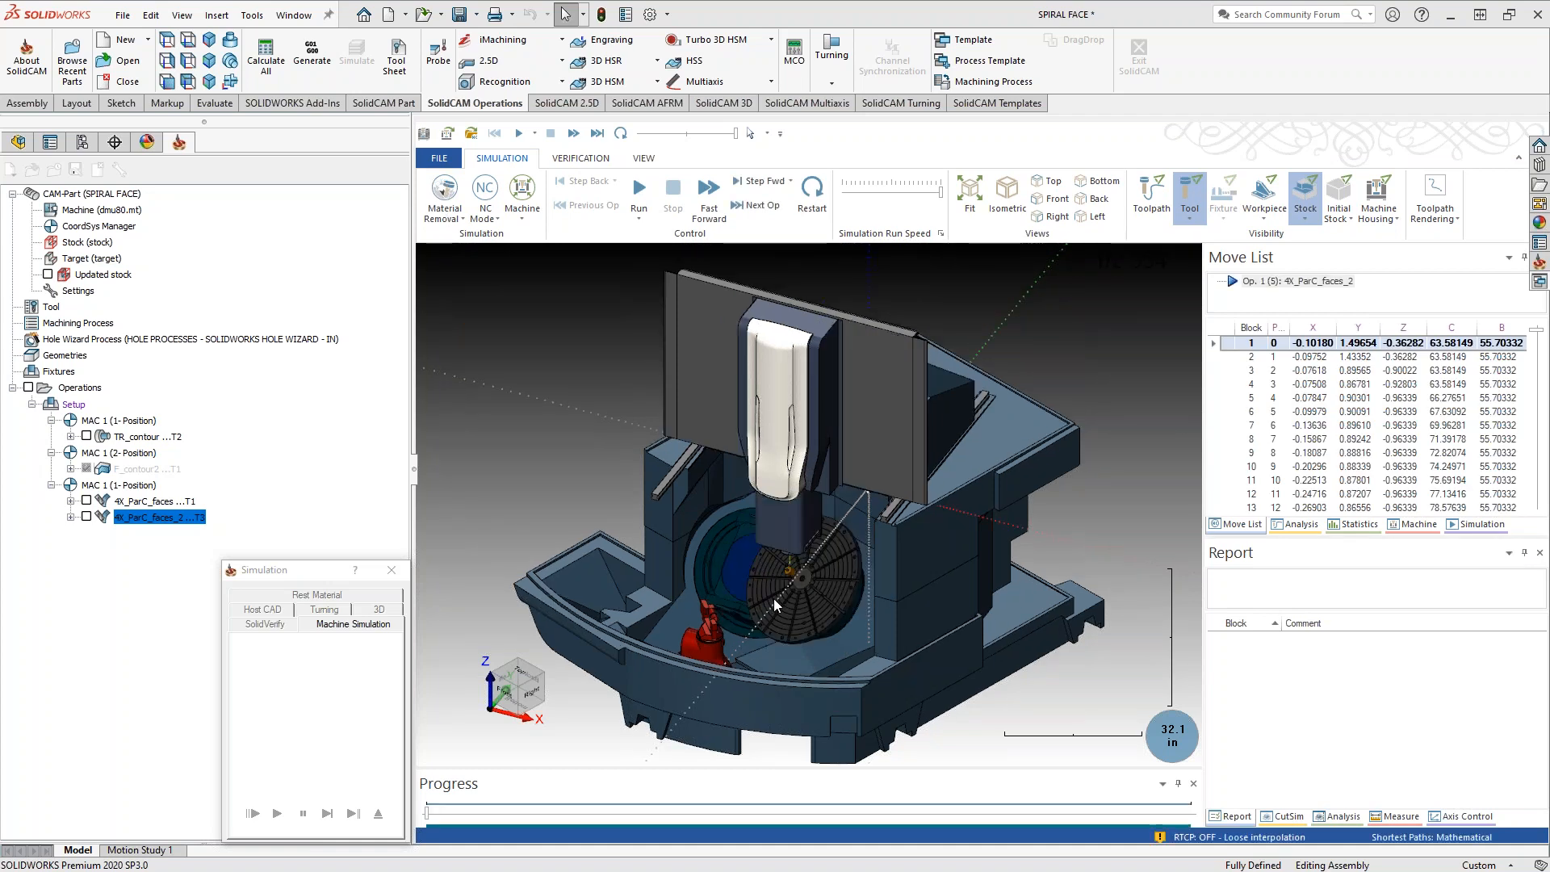
pyautogui.moveTo(832, 633); pyautogui.dragTo(769, 596, button='middle')
pyautogui.scroll(4, 795, 593)
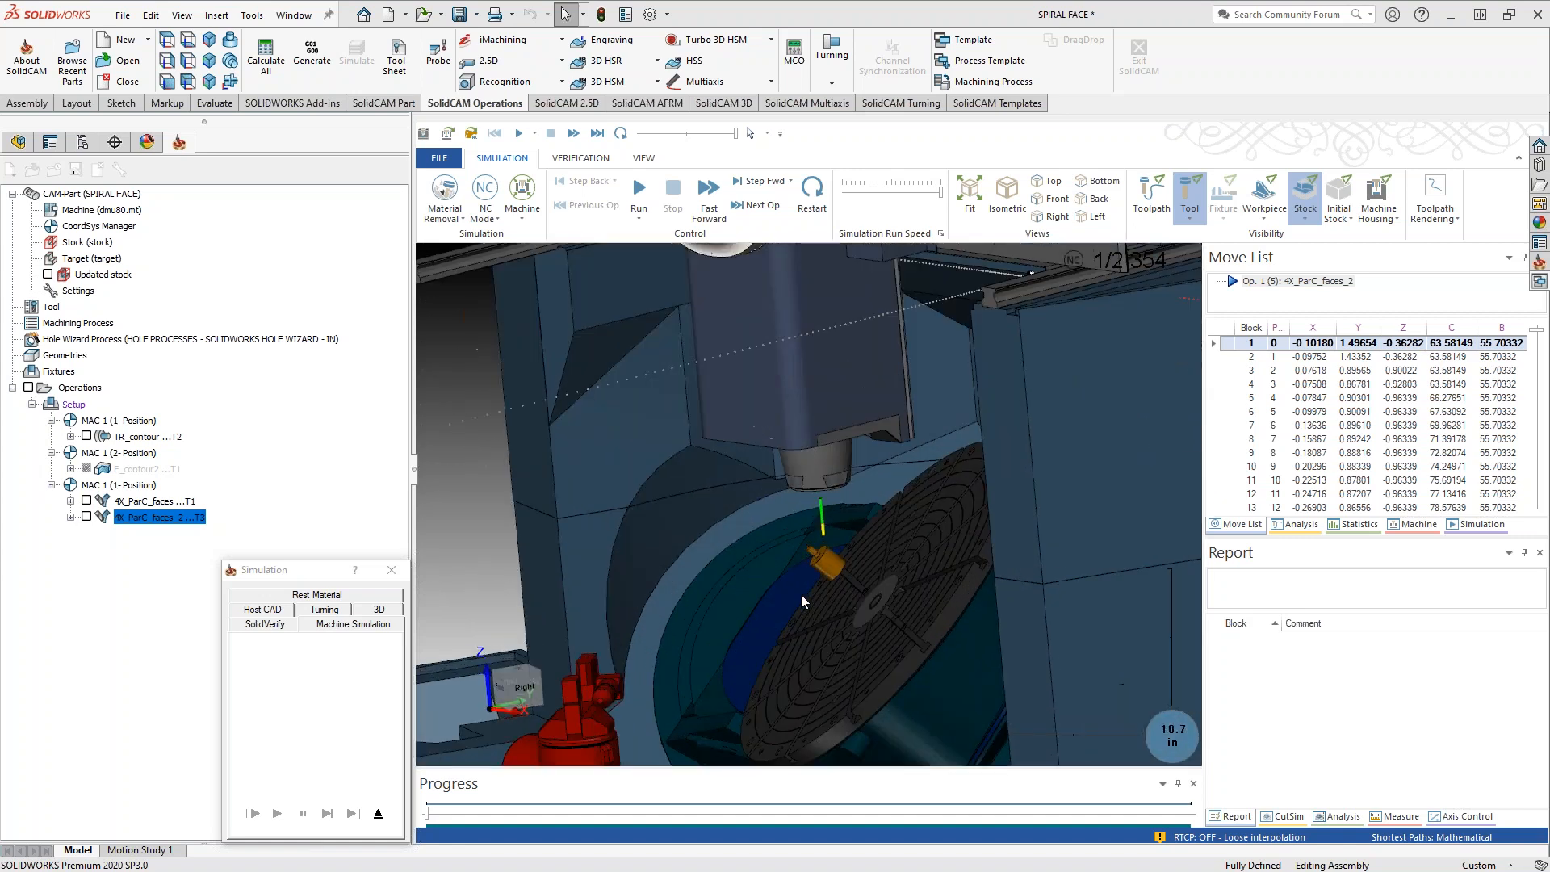
pyautogui.scroll(2, 824, 582)
pyautogui.scroll(3, 822, 575)
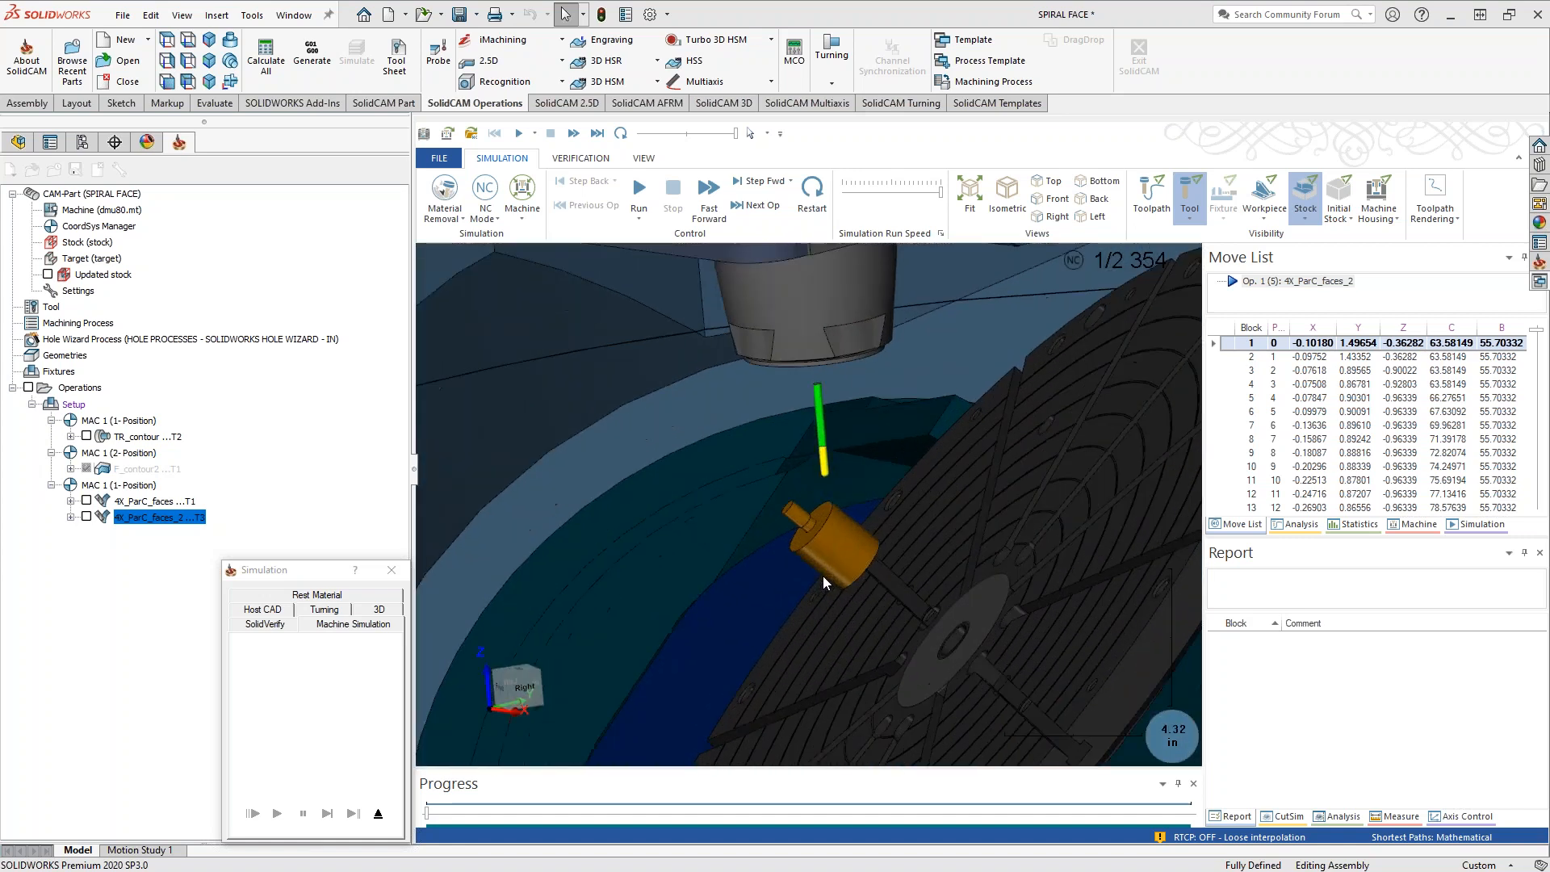
pyautogui.scroll(1, 816, 582)
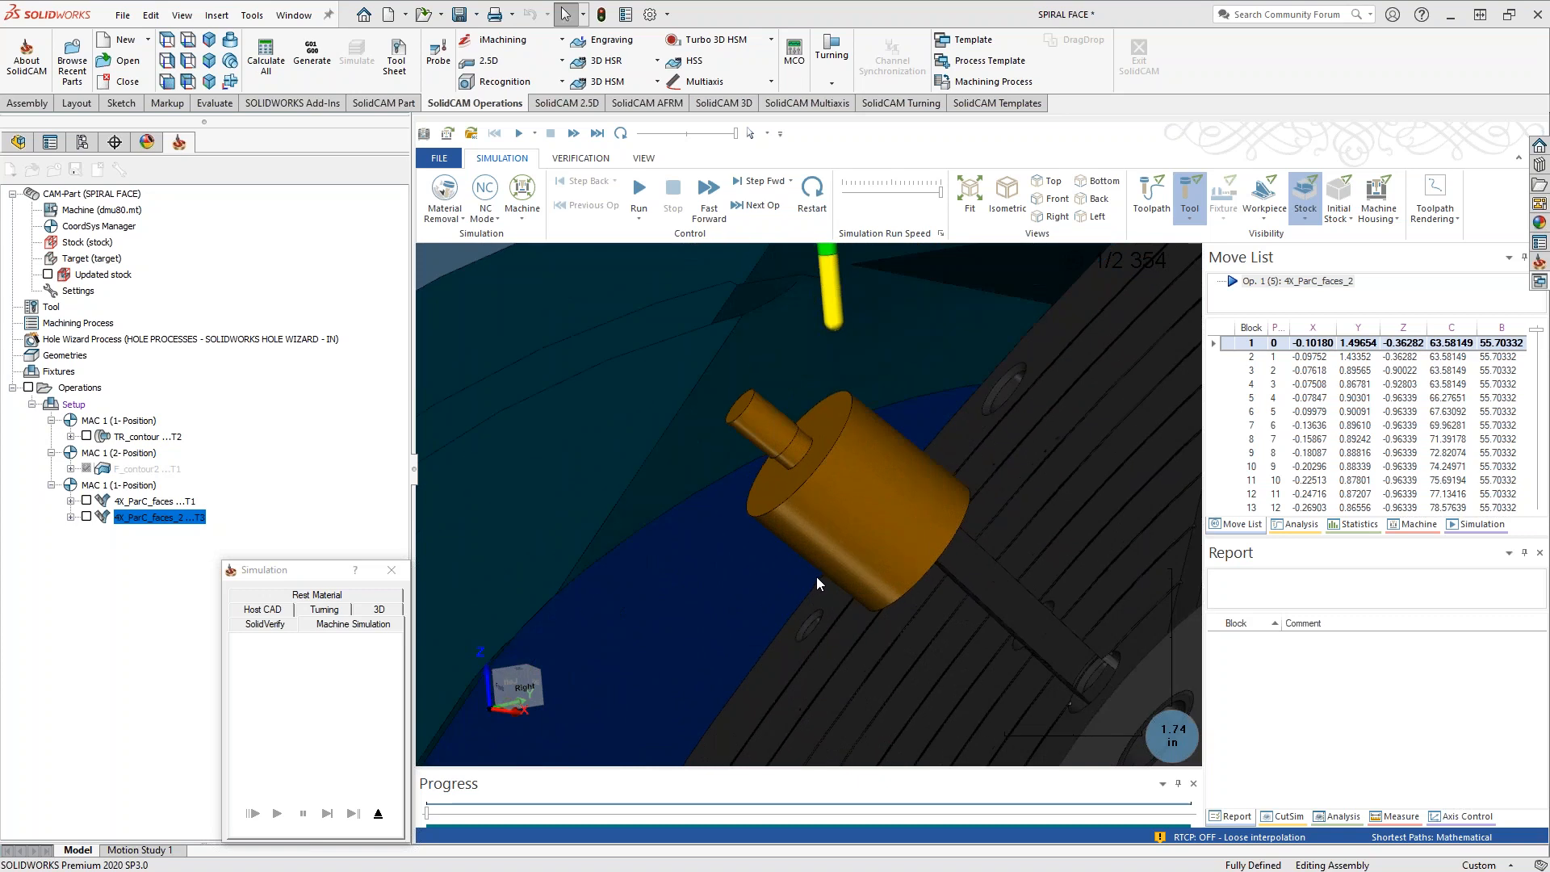
# Run the machine simulation at a reduced speed, and raise the run speed slightly during playback
pyautogui.moveTo(735, 133); pyautogui.dragTo(656, 135)
pyautogui.click(639, 194)
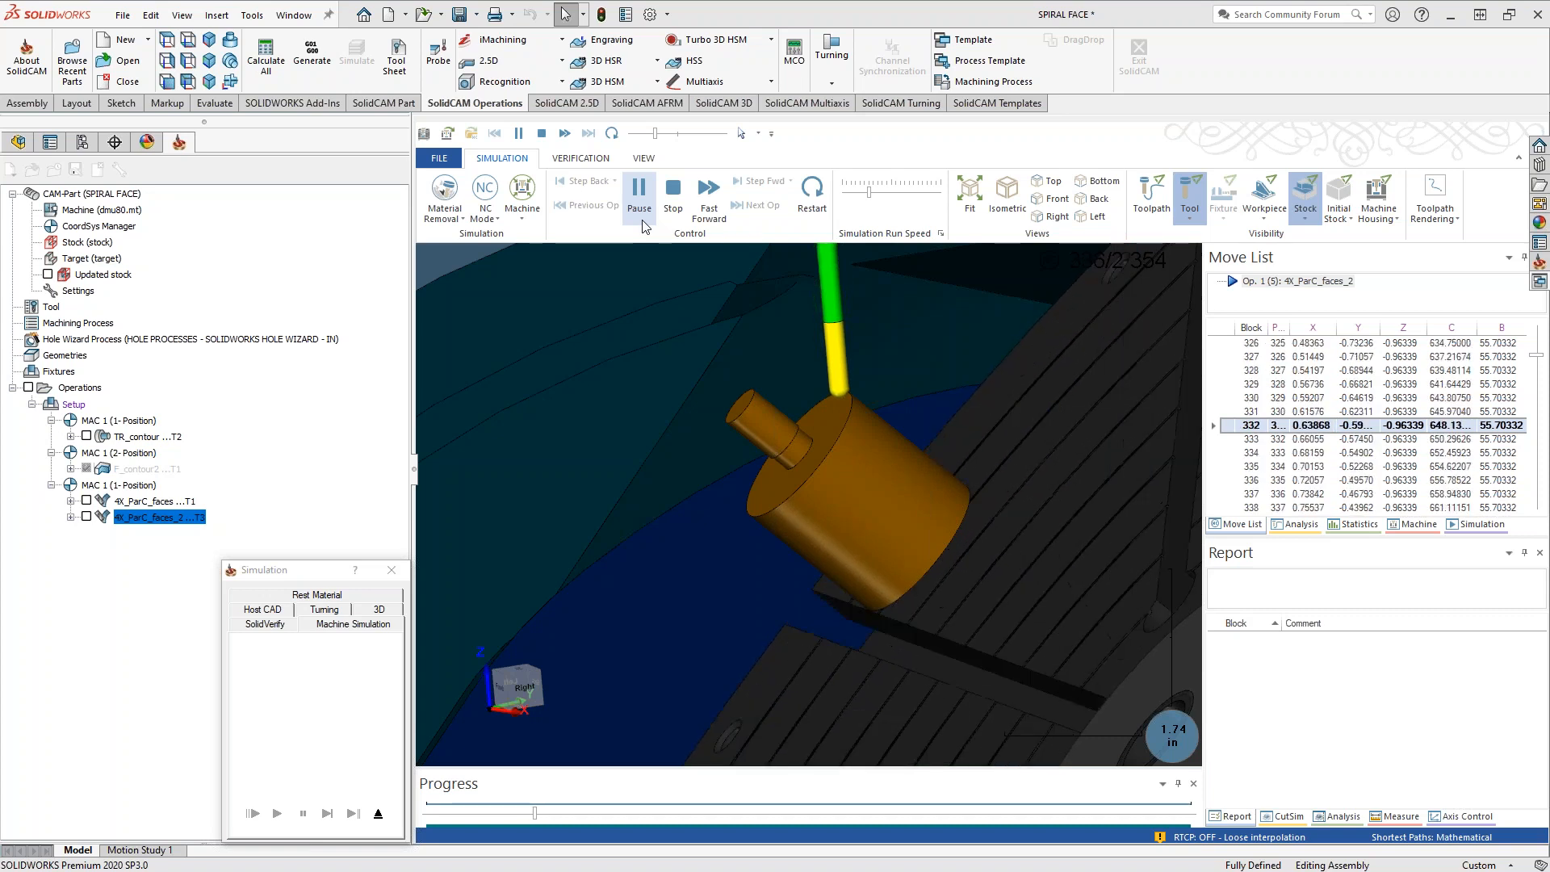
pyautogui.moveTo(664, 134); pyautogui.dragTo(688, 134)
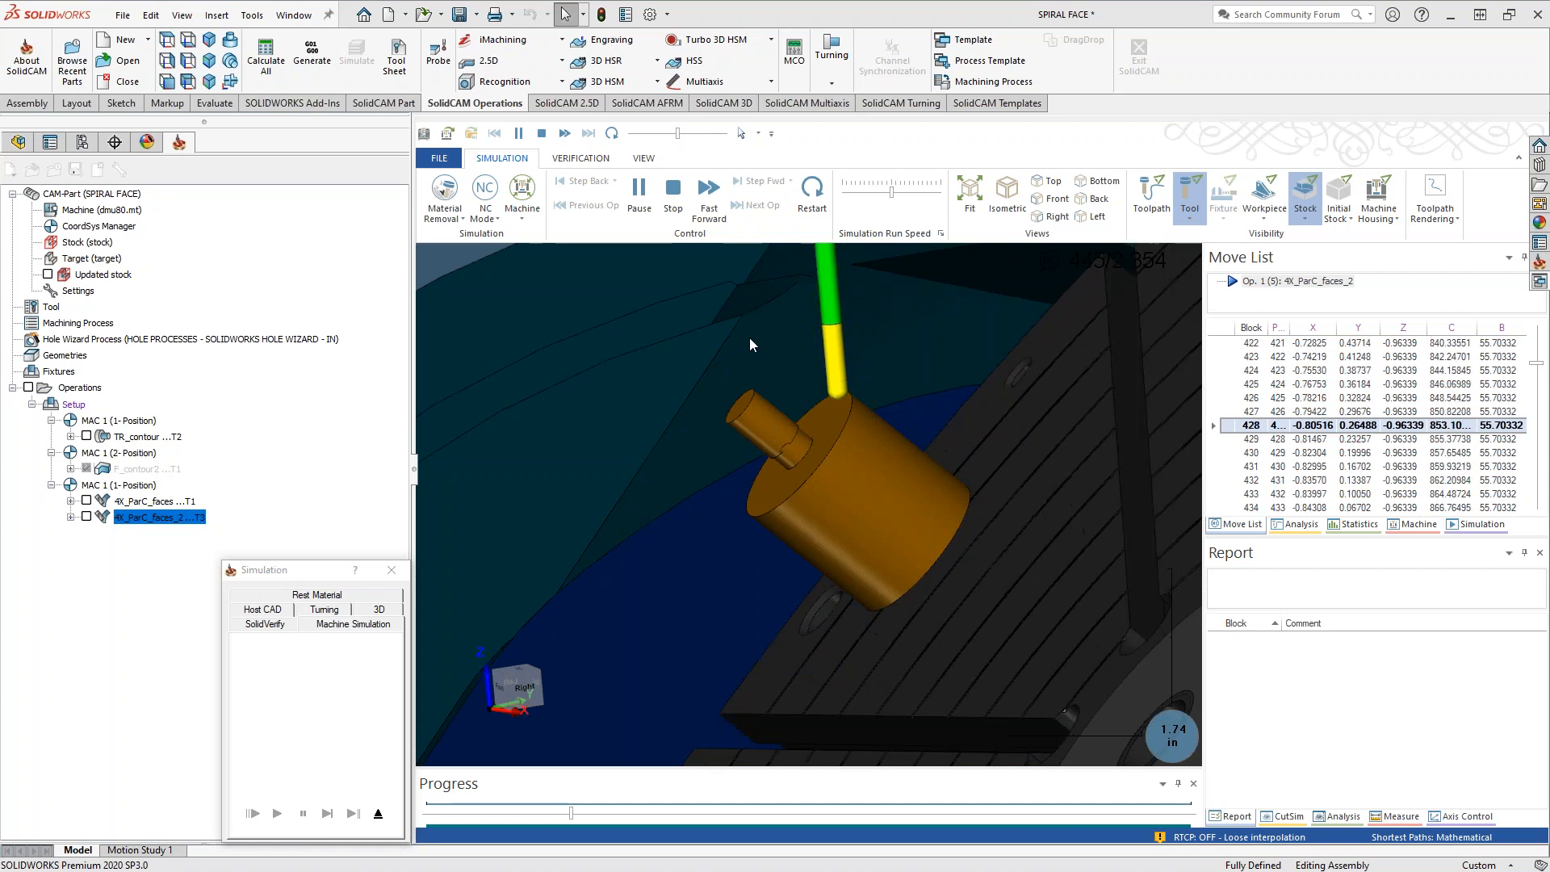
# Run the rest of the machine simulation at a higher speed, inspecting the tool at the front face, and exit the simulation
pyautogui.moveTo(679, 134); pyautogui.dragTo(696, 134)
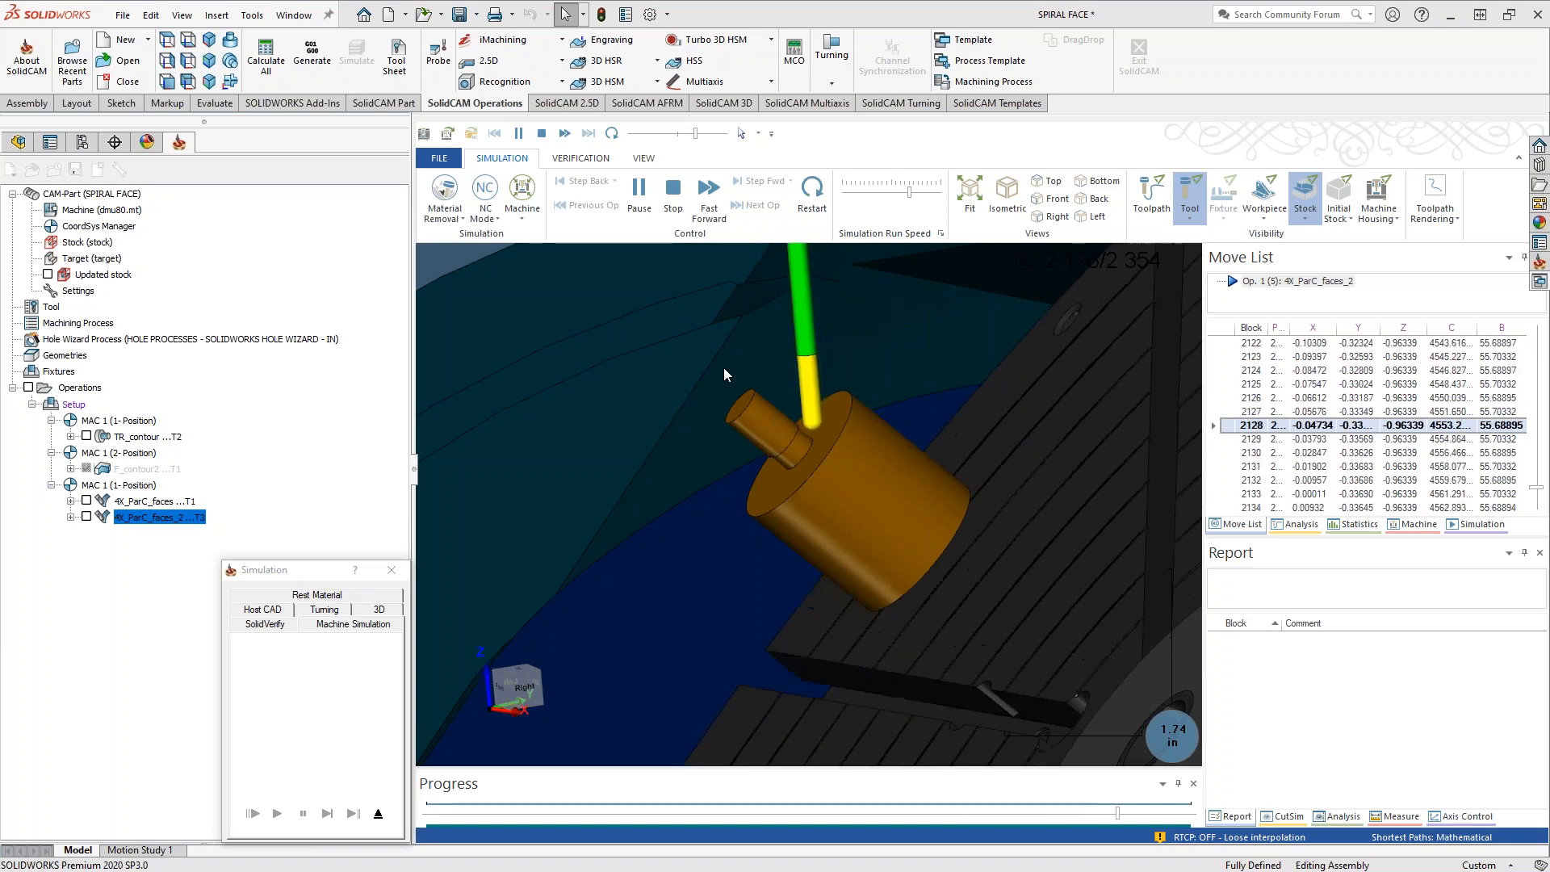
pyautogui.scroll(10, 808, 428)
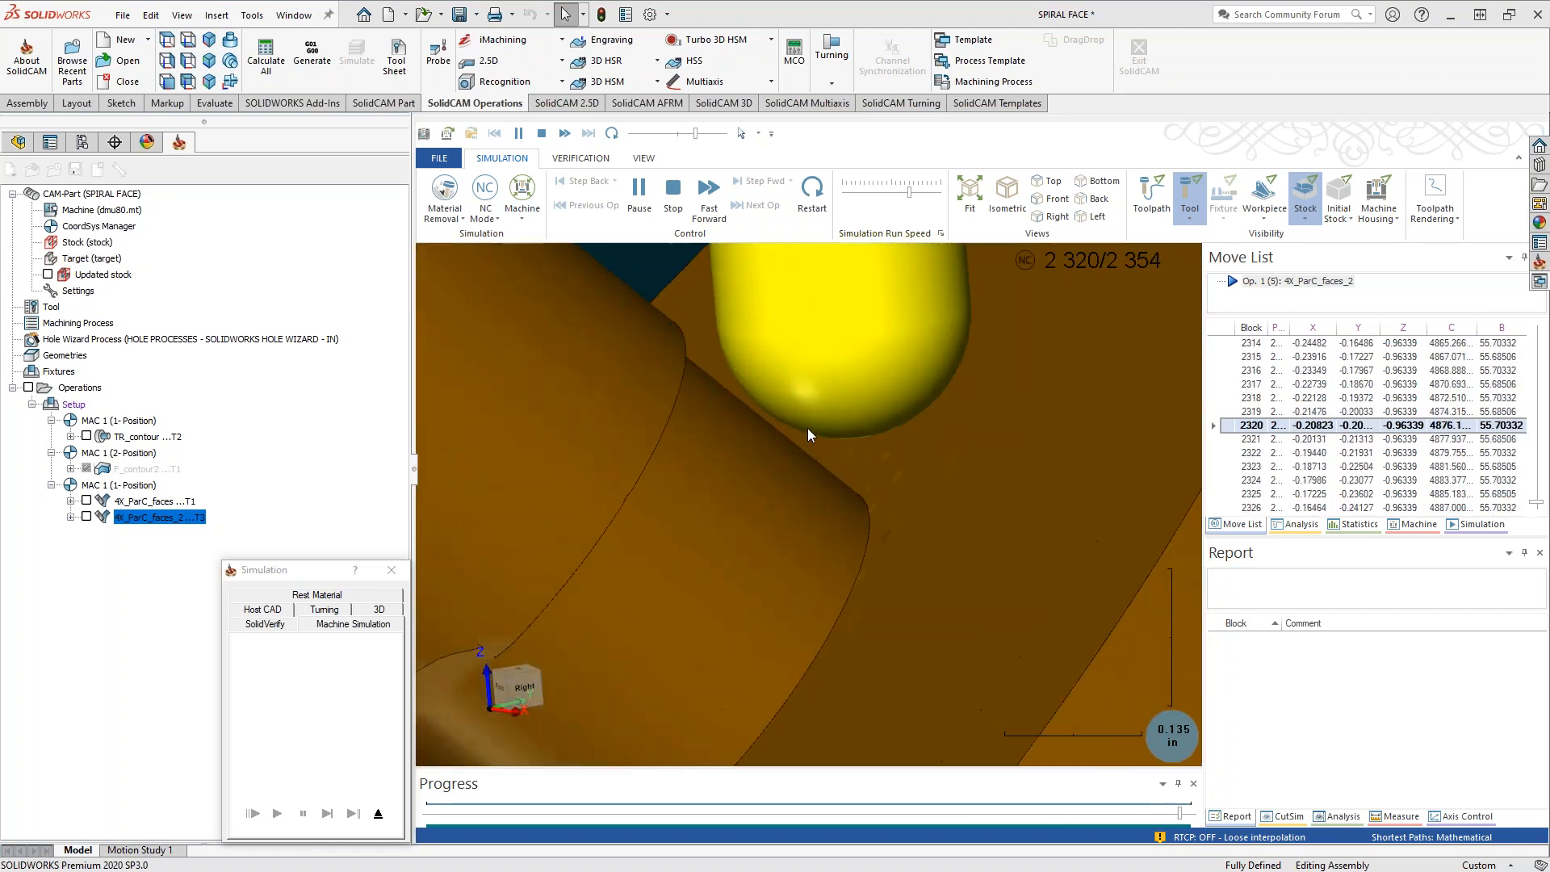
pyautogui.scroll(-7, 807, 428)
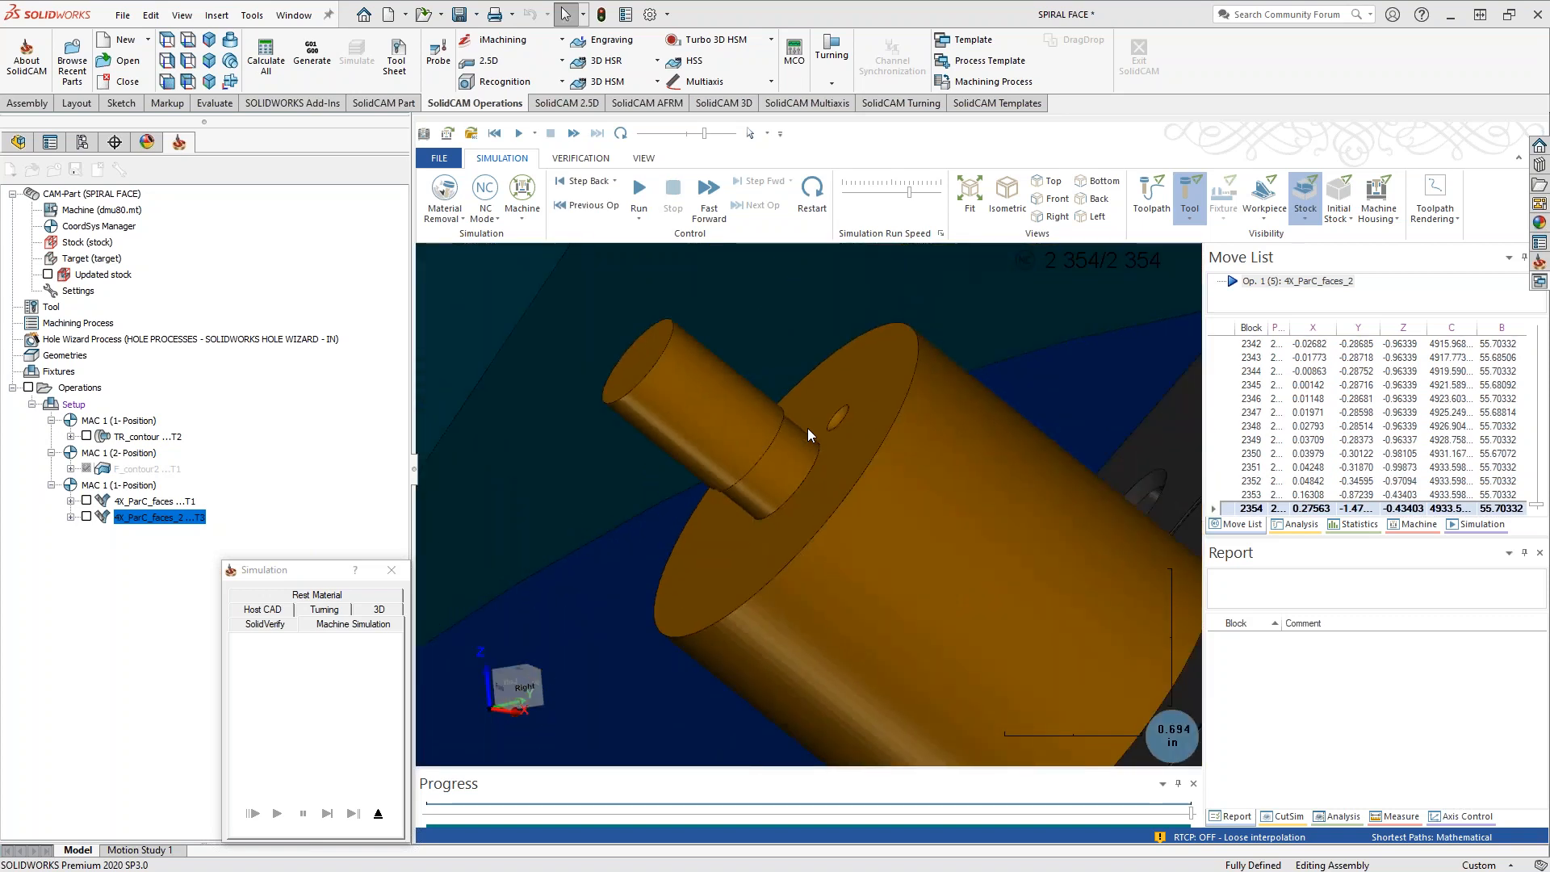
pyautogui.scroll(-4, 807, 428)
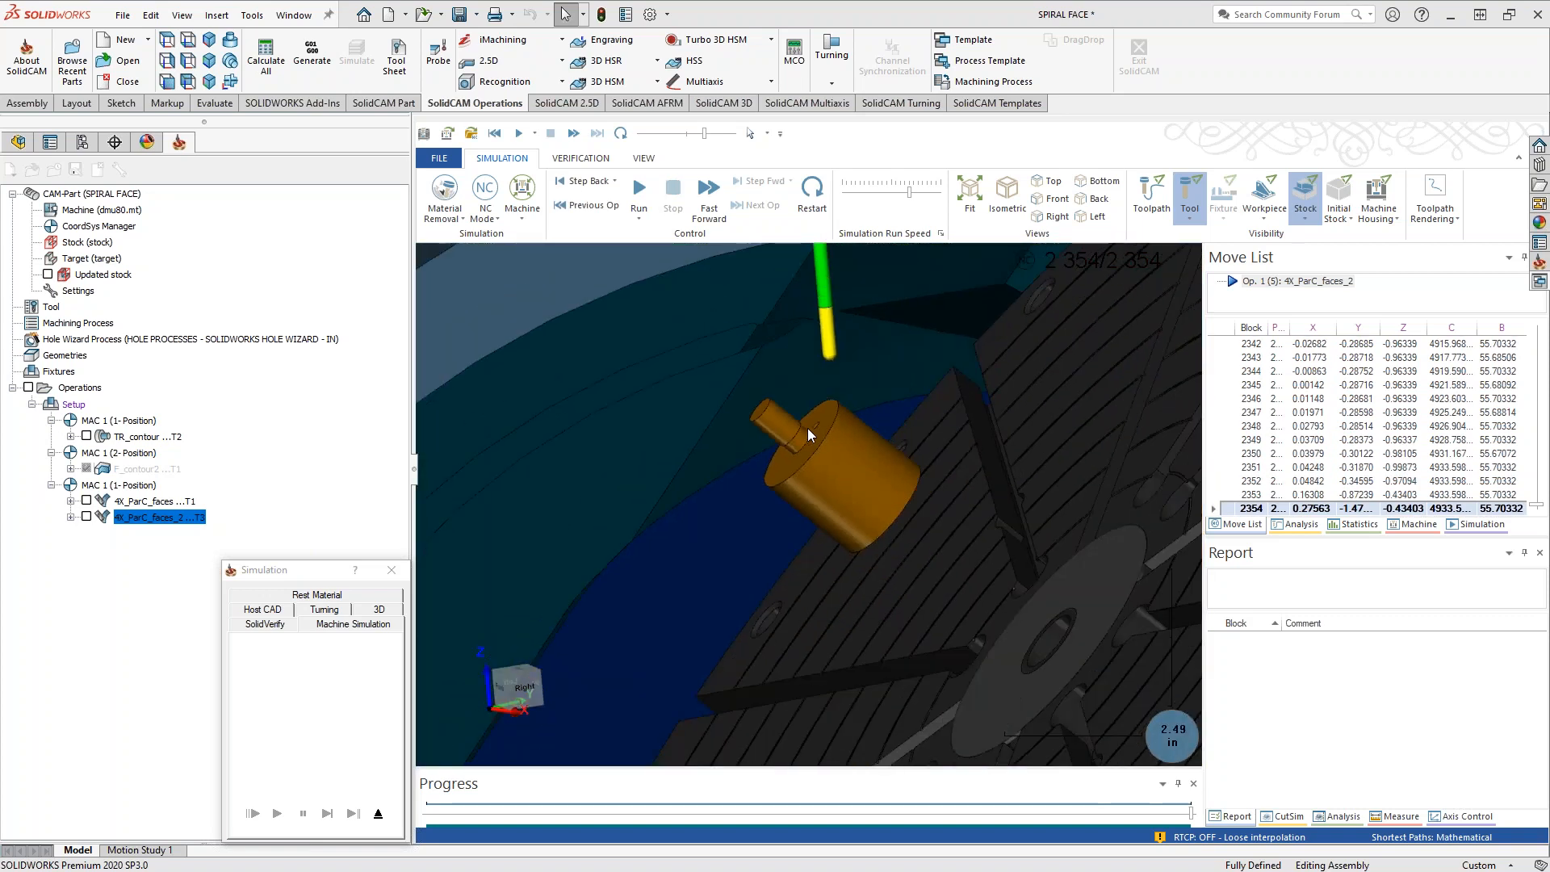
pyautogui.click(380, 814)
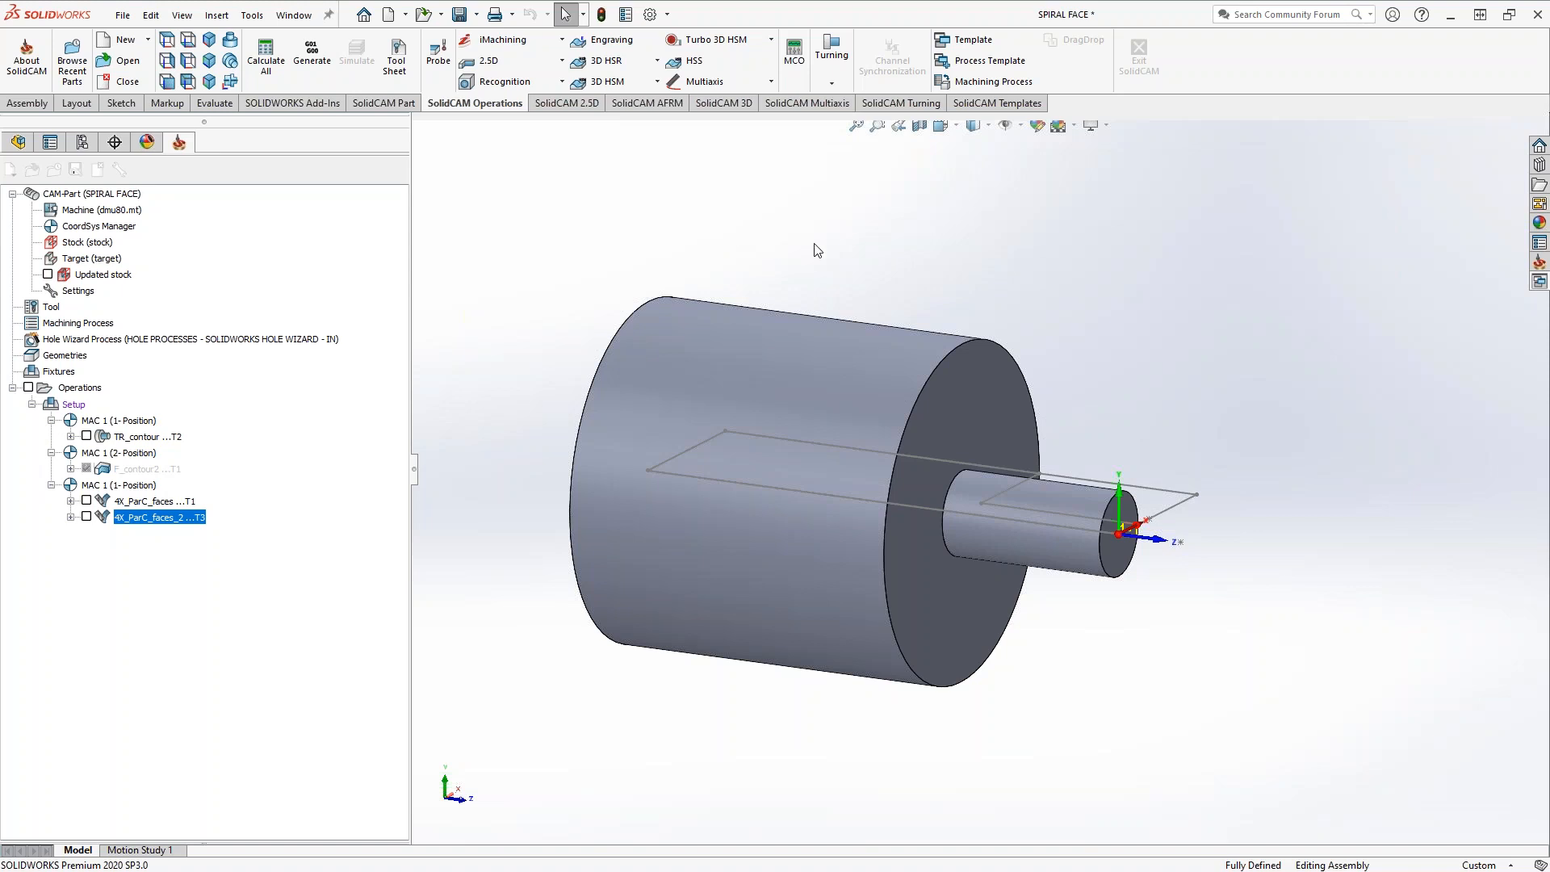
# Check the Machine Preview of the 4X_ParC_faces_2 operation, close it, and inspect the spiral toolpath on the part's front face
pyautogui.click(718, 224)
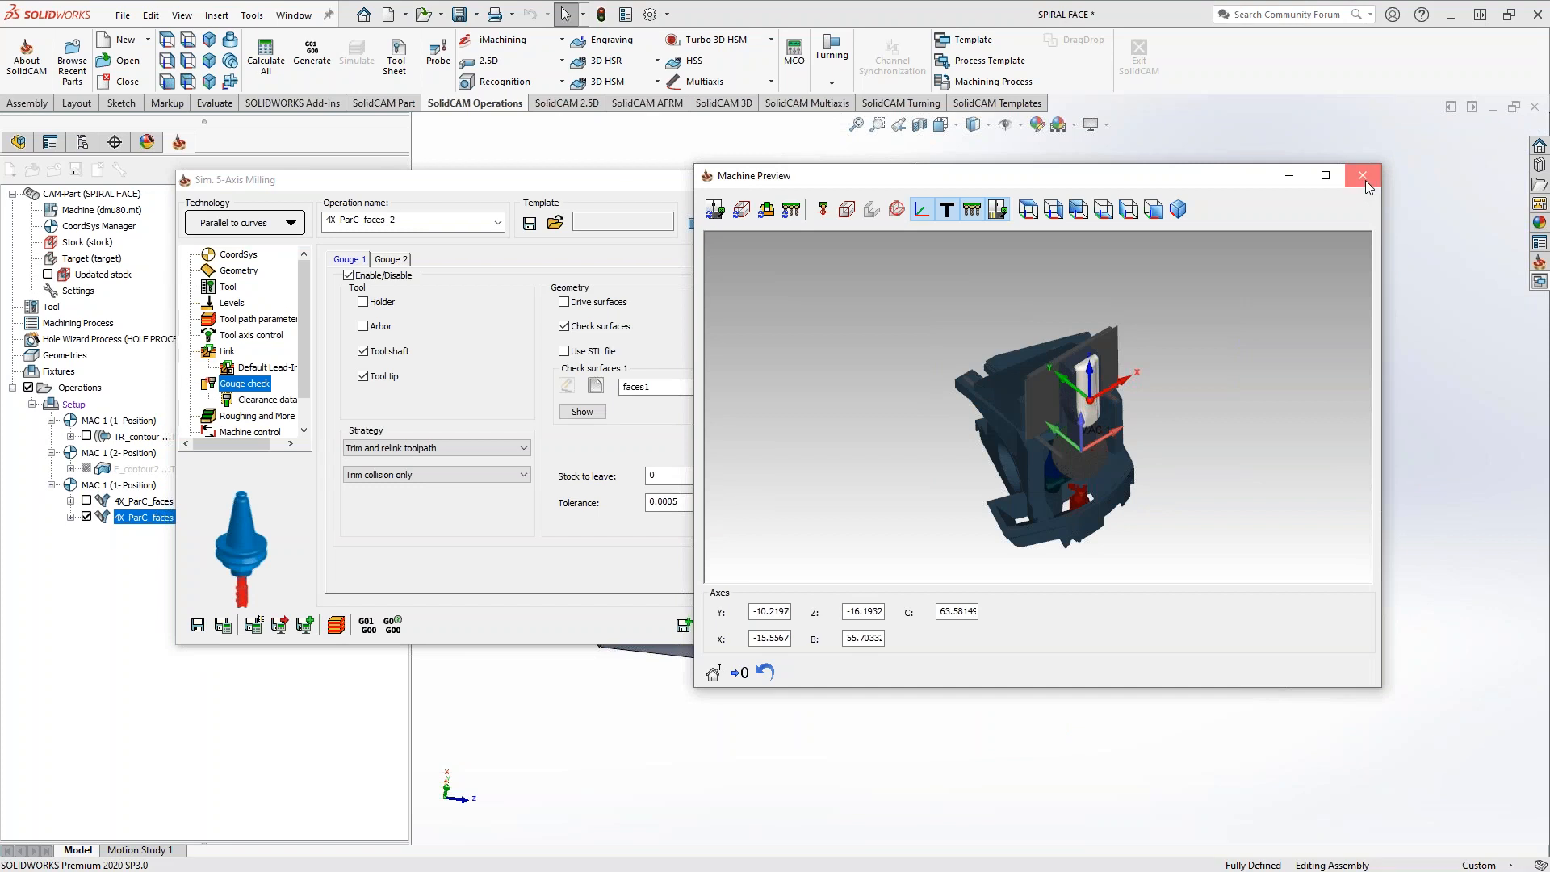
pyautogui.click(1365, 178)
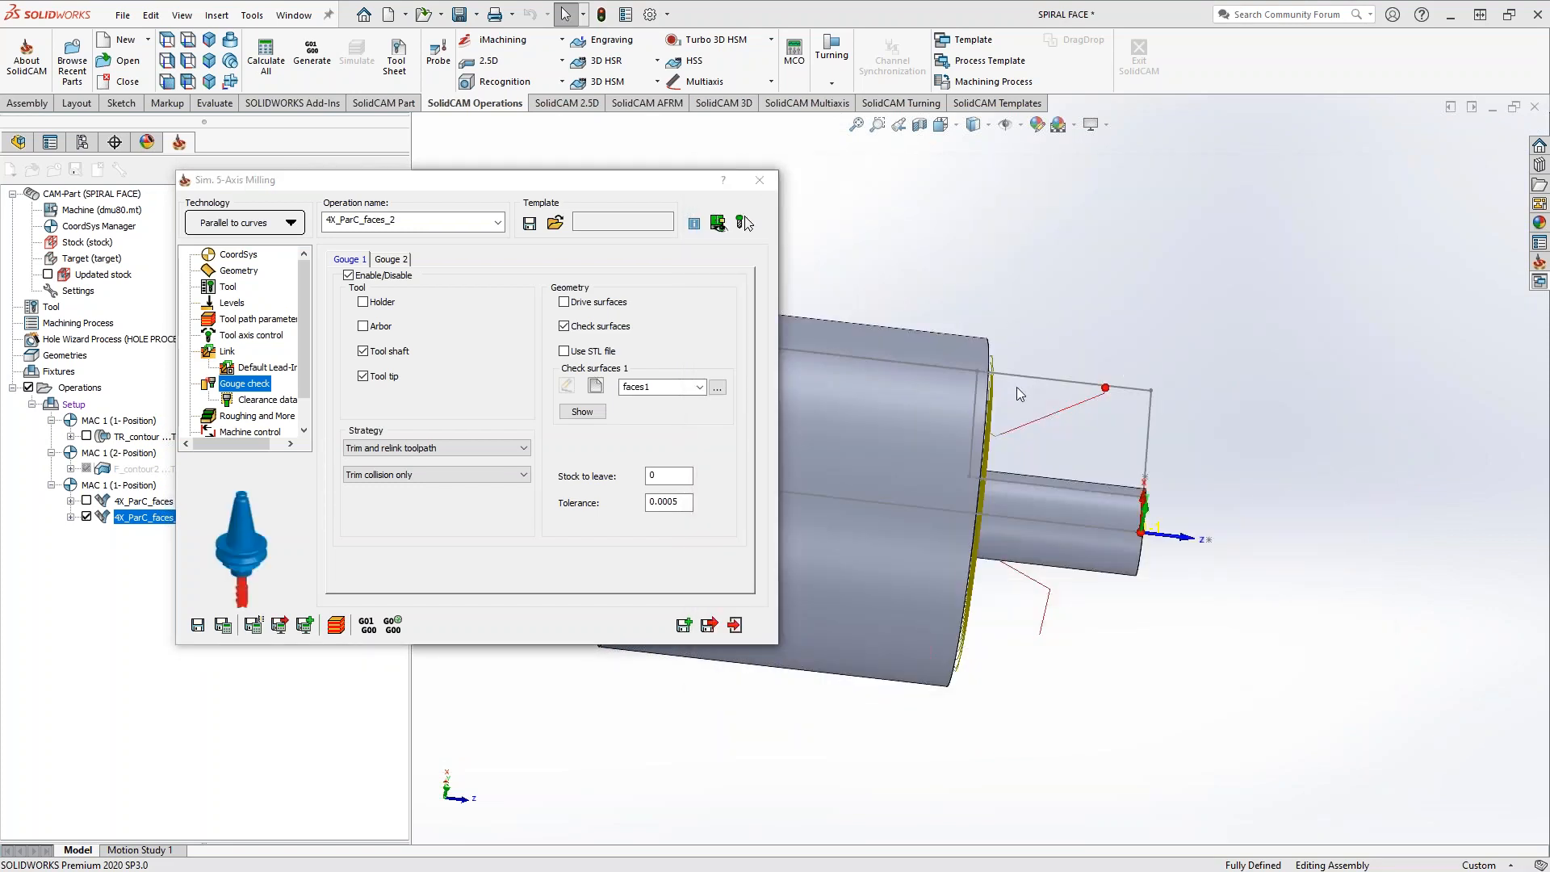
pyautogui.moveTo(1016, 336); pyautogui.dragTo(929, 377)
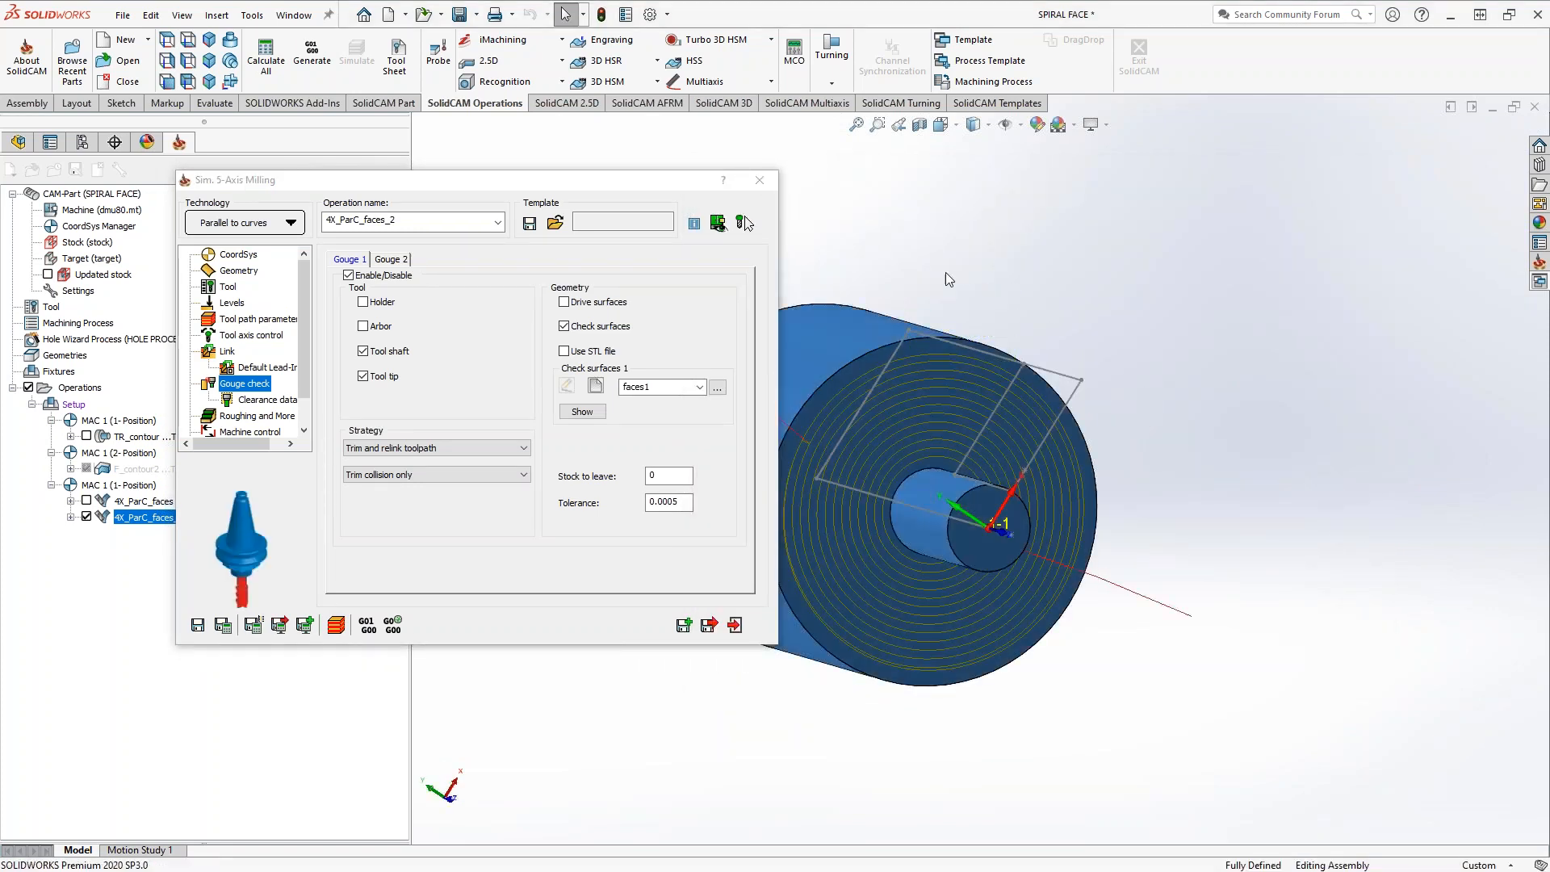
pyautogui.click(1030, 232)
pyautogui.moveTo(1027, 232); pyautogui.dragTo(1267, 288, button='middle')
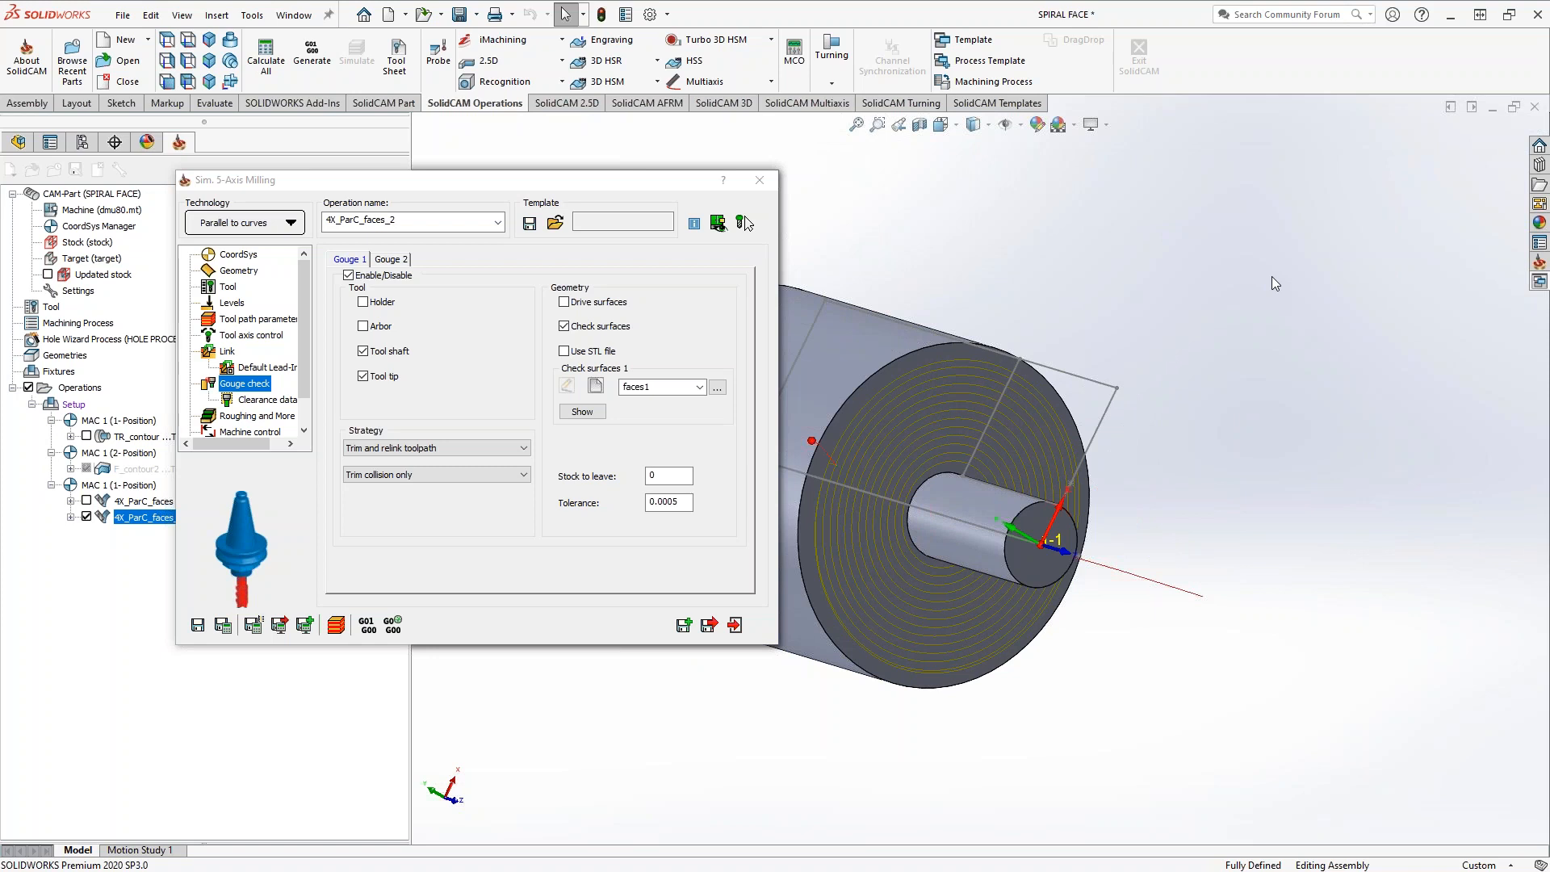